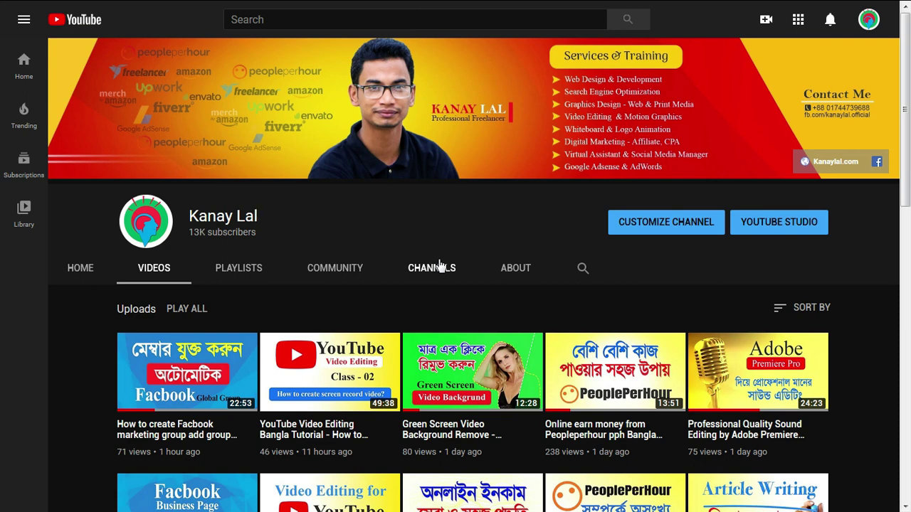
- Switch to Photoshop and create a new document with the Film & Video preset at size HDV/HDTV 720p/29.97
key(super)
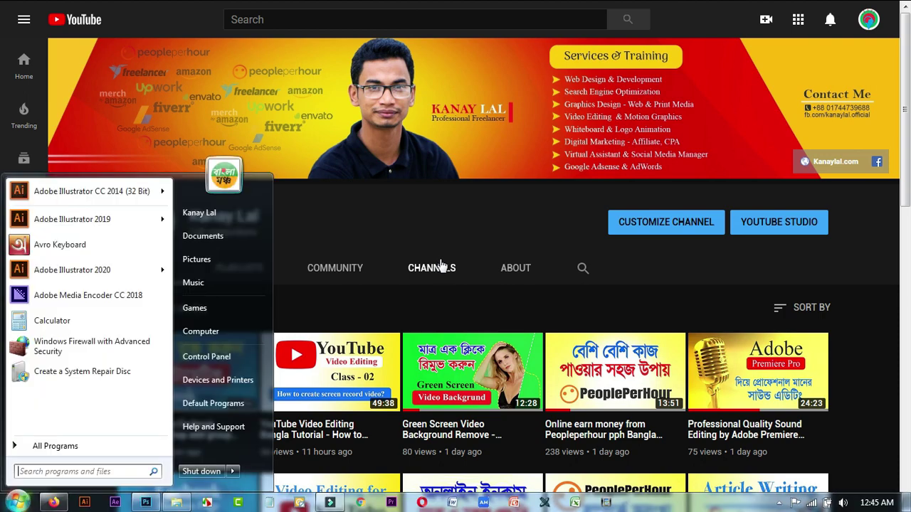
click(145, 502)
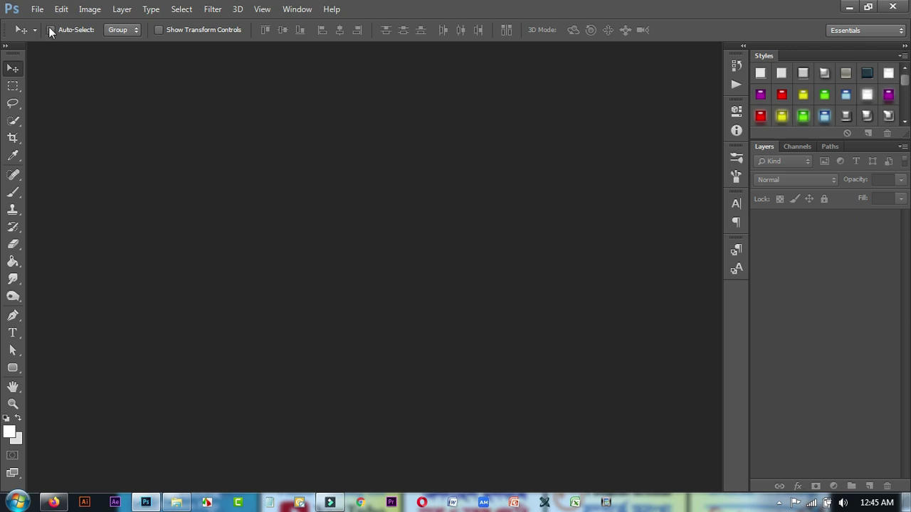
click(40, 9)
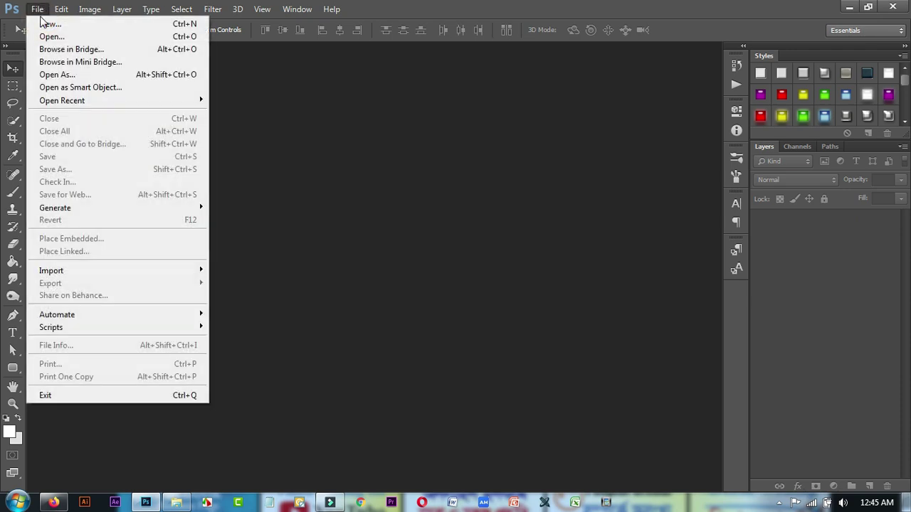
click(49, 25)
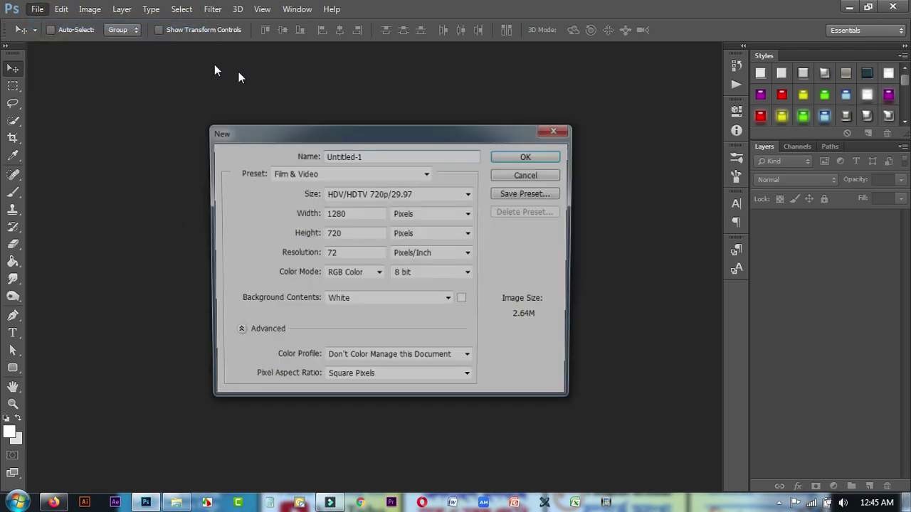
click(317, 173)
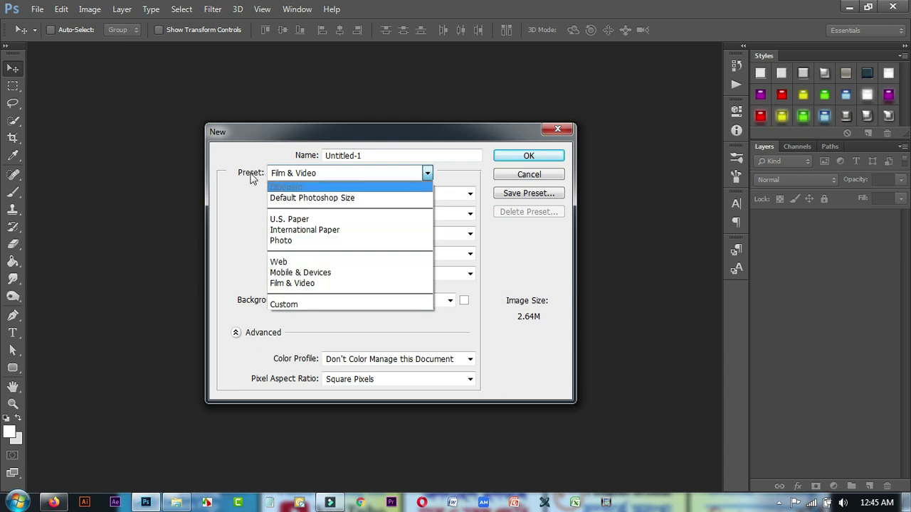
click(300, 284)
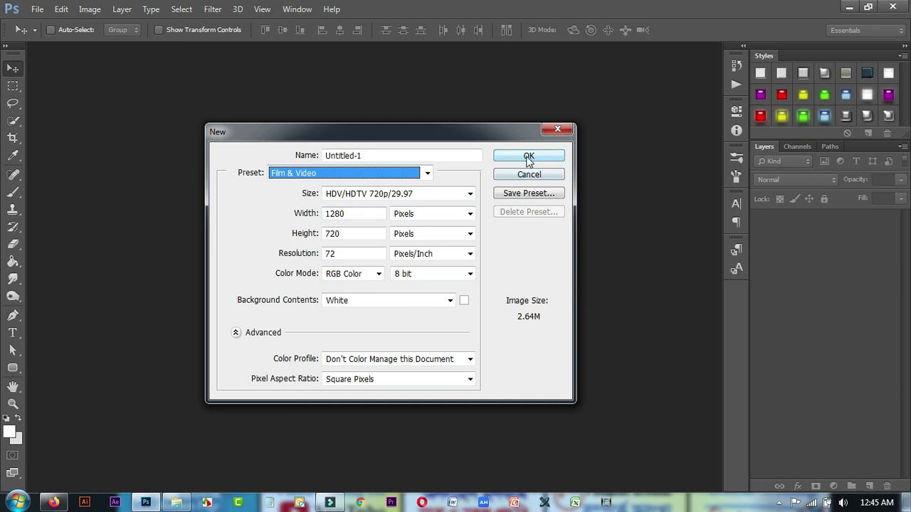
click(390, 195)
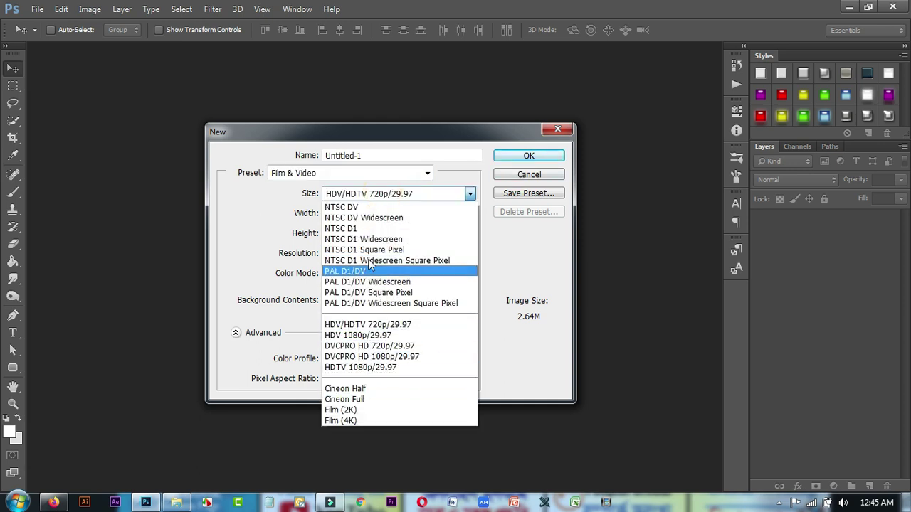
click(422, 329)
click(529, 155)
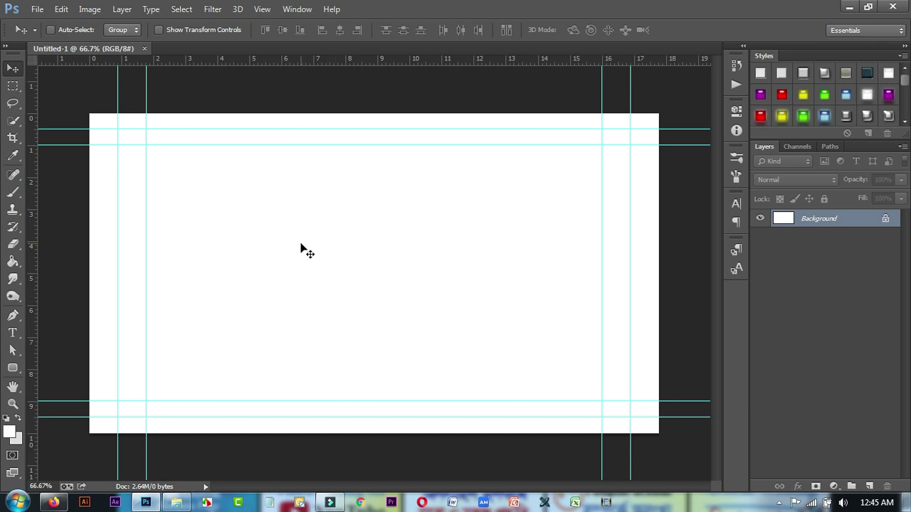
- Check the new document's pixel dimensions and resolution in the Image Size settings
click(89, 9)
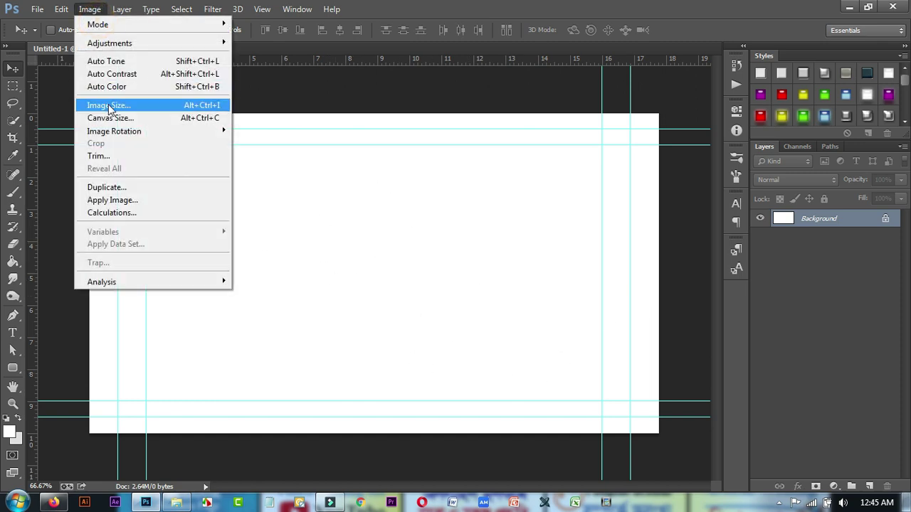
click(109, 106)
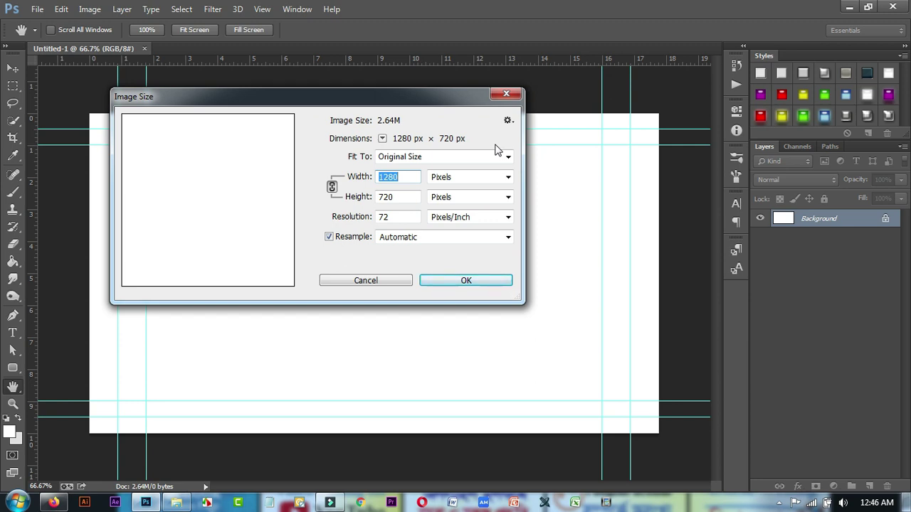
click(466, 283)
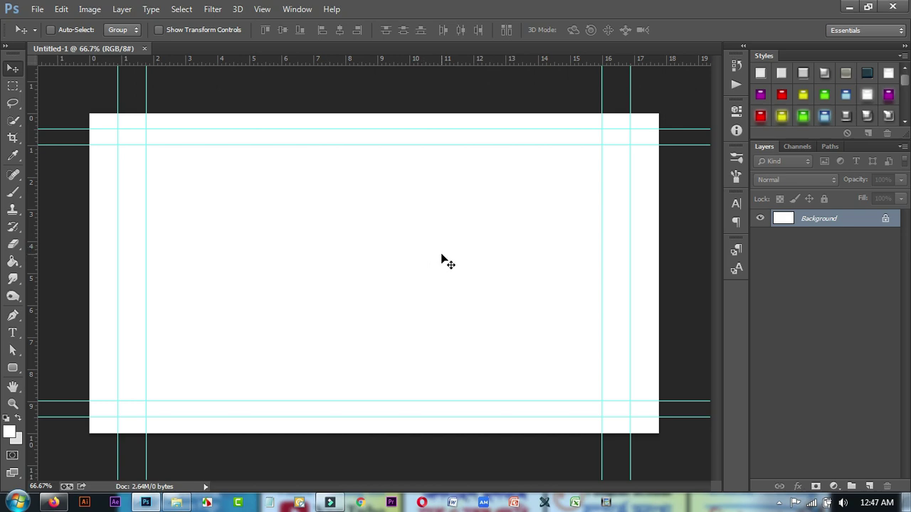
- Place the video fiverr gig.mp4 from New Volume (F:) into the blank document so it fills the canvas
click(176, 502)
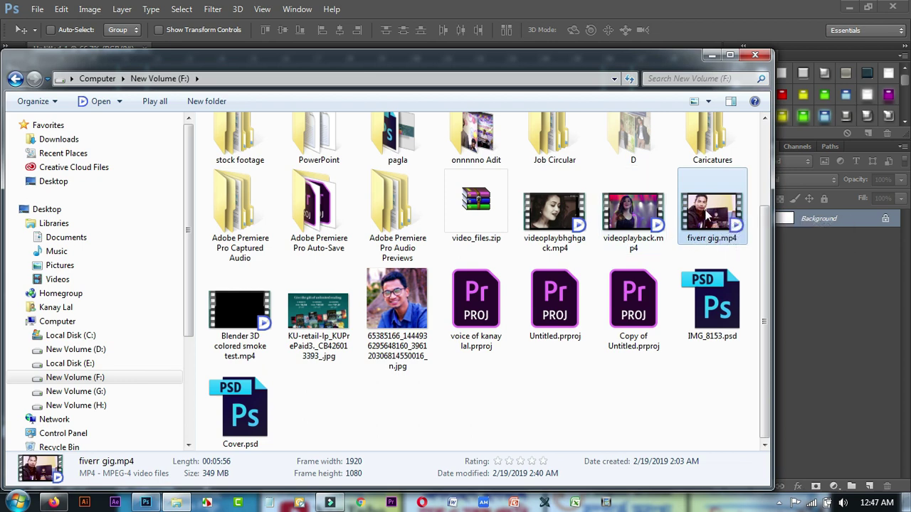
drag(704, 217, 383, 250)
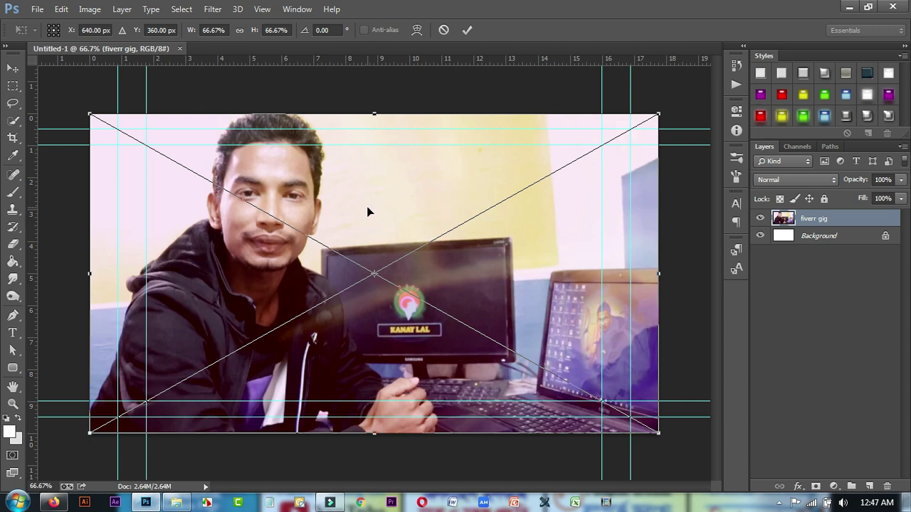
key(Return)
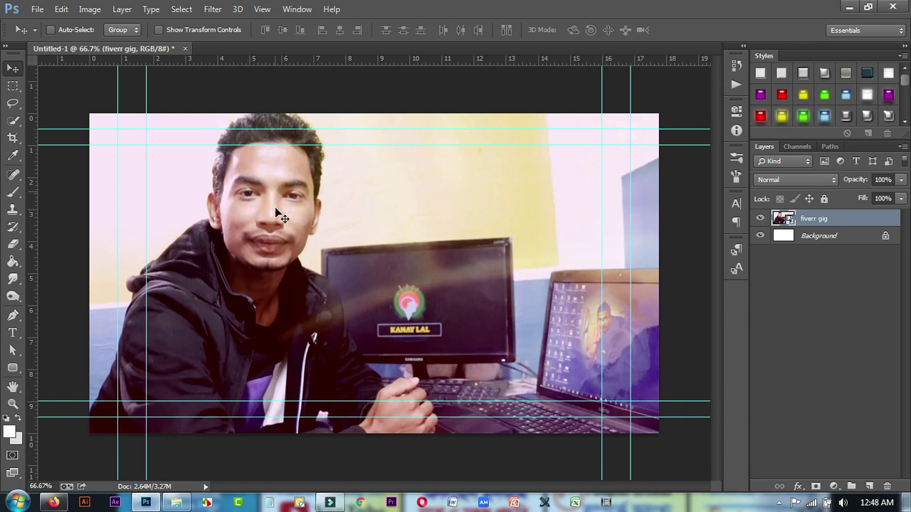
- Open the contents of the fiverr gig smart object and display the video timeline for it
double_click(786, 218)
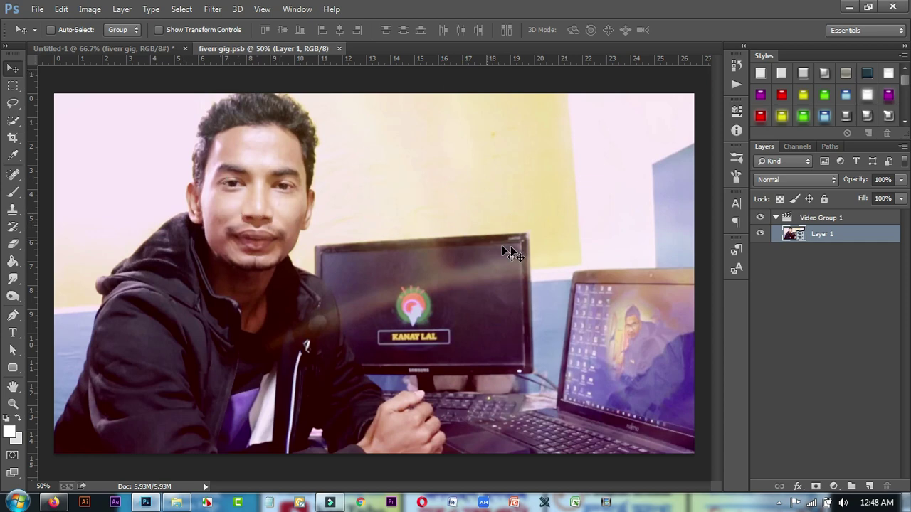
click(127, 51)
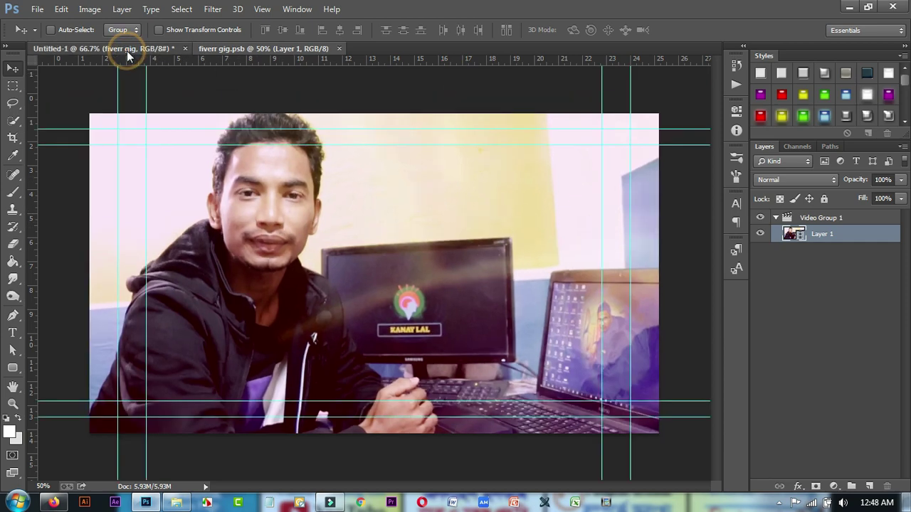
click(242, 49)
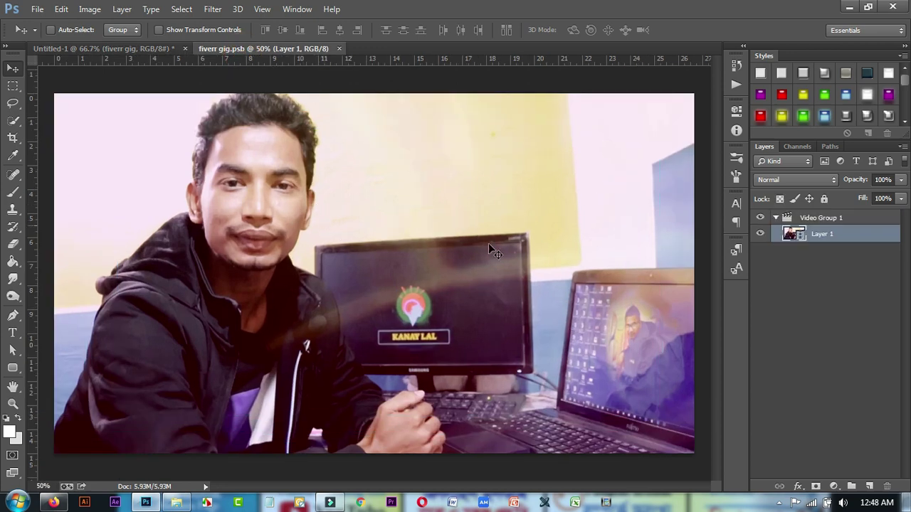
click(295, 9)
click(307, 378)
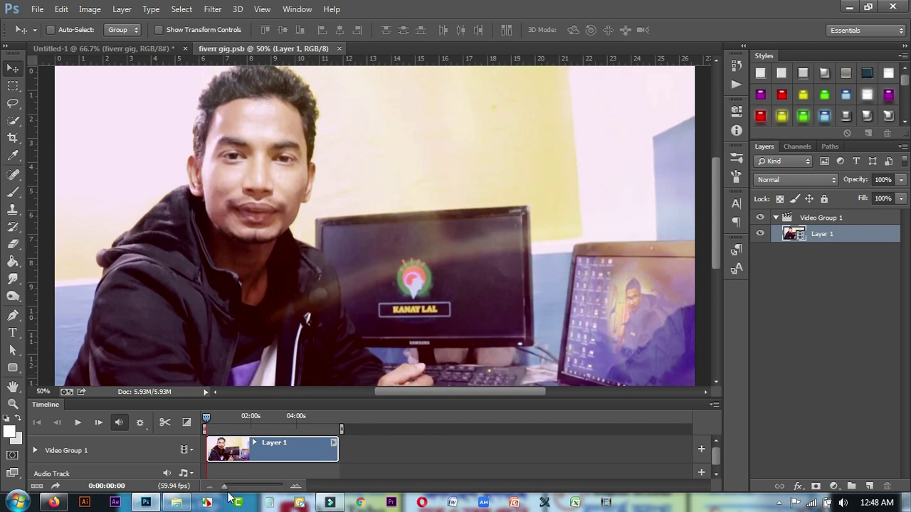
- Enlarge the timeline scale and scrub through the opening seconds of the clip to examine possible frames
drag(227, 489, 235, 489)
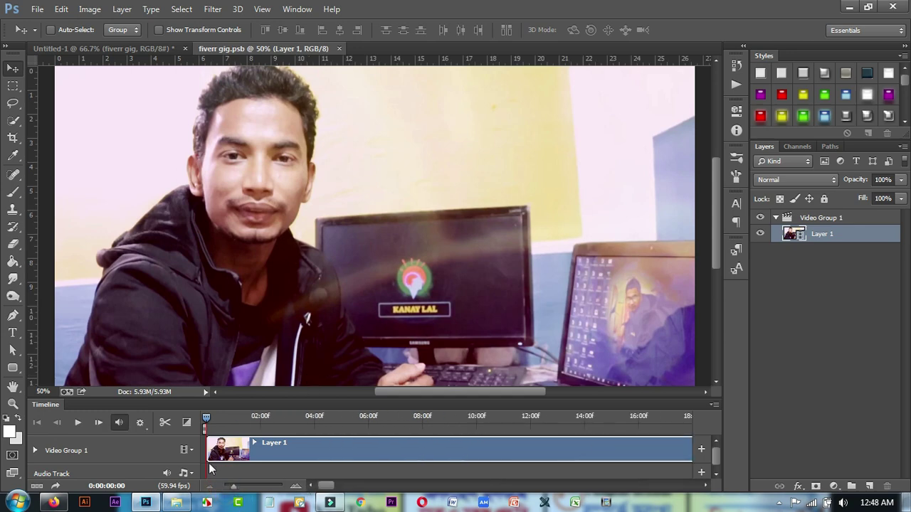
drag(206, 419, 466, 429)
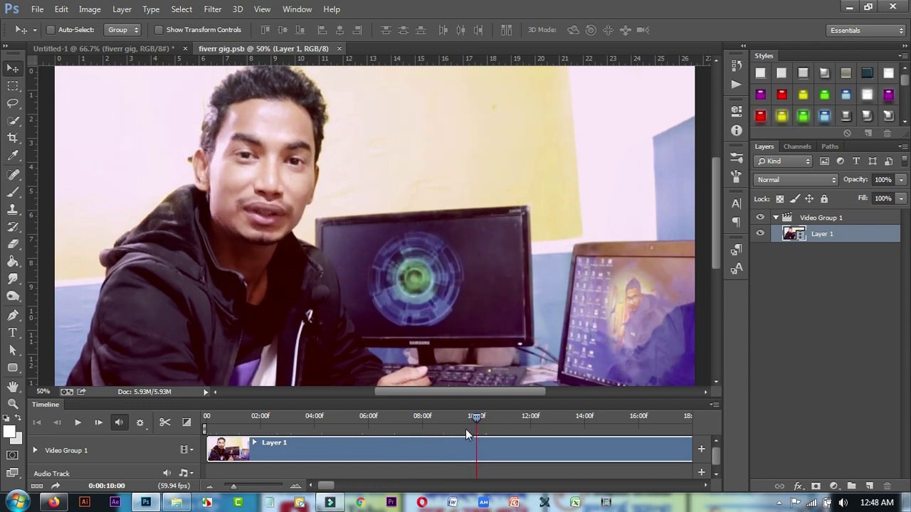
click(491, 426)
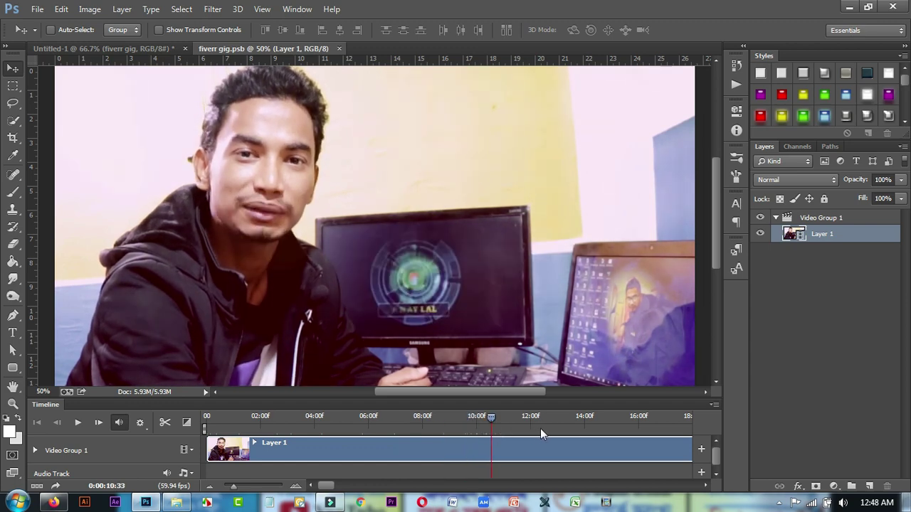
drag(581, 423, 627, 429)
click(589, 427)
drag(336, 424, 291, 429)
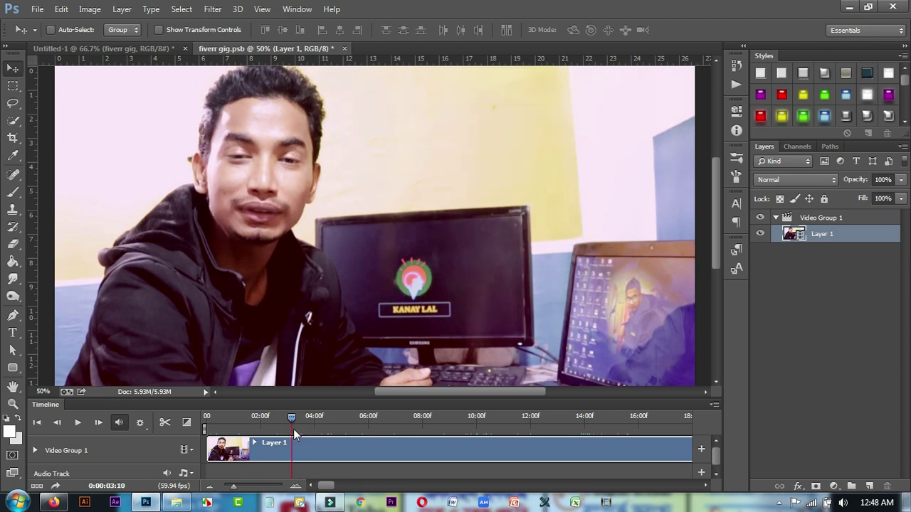
- Reduce the timeline scale, set the playhead to the frame at 0:01:04:50 and close the timeline
mouse_move(234, 486)
mouse_down()
mouse_move(242, 486)
mouse_move(228, 490)
mouse_up()
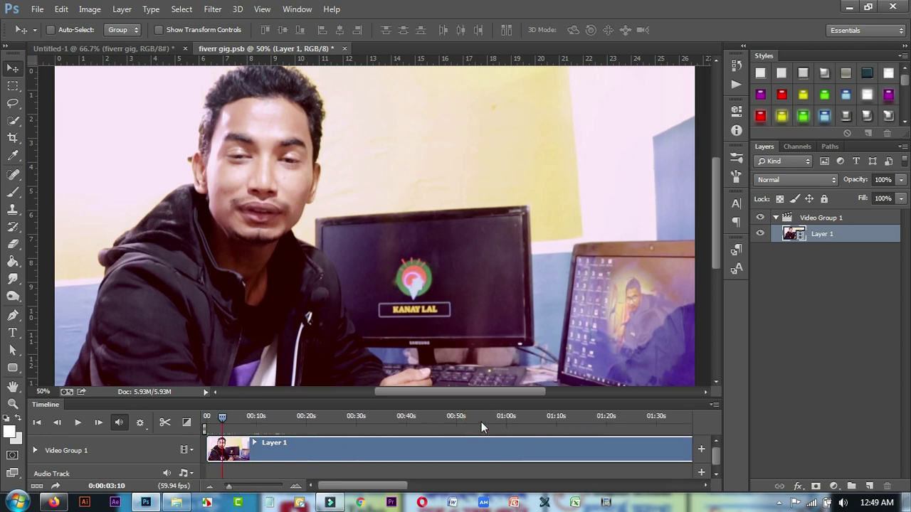
click(481, 420)
drag(478, 419, 495, 419)
click(528, 421)
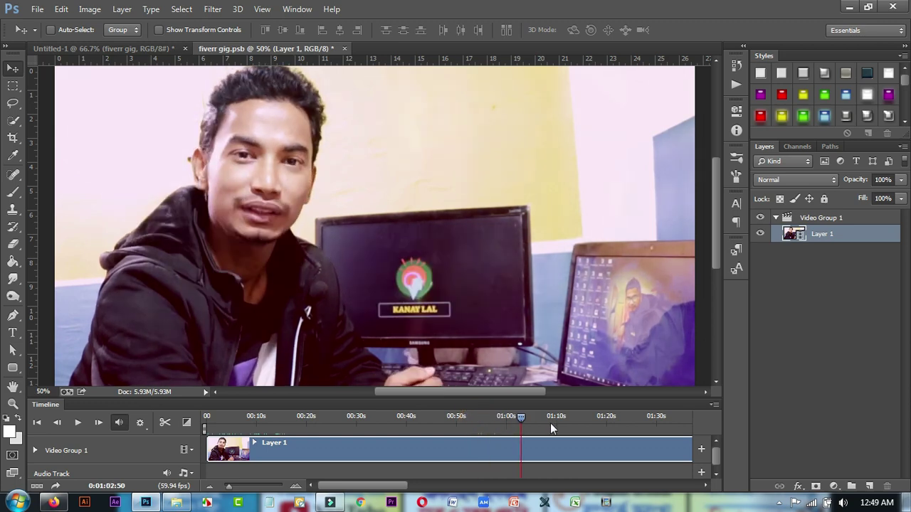
click(531, 430)
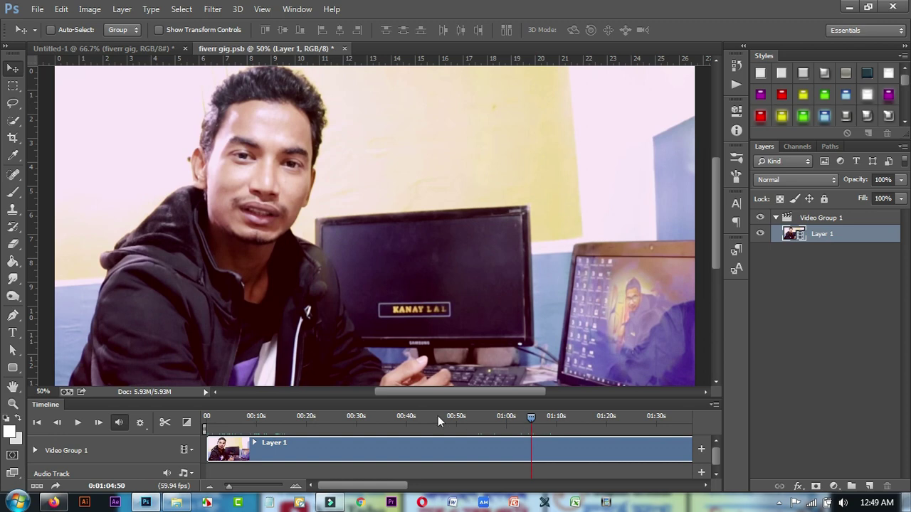
click(714, 405)
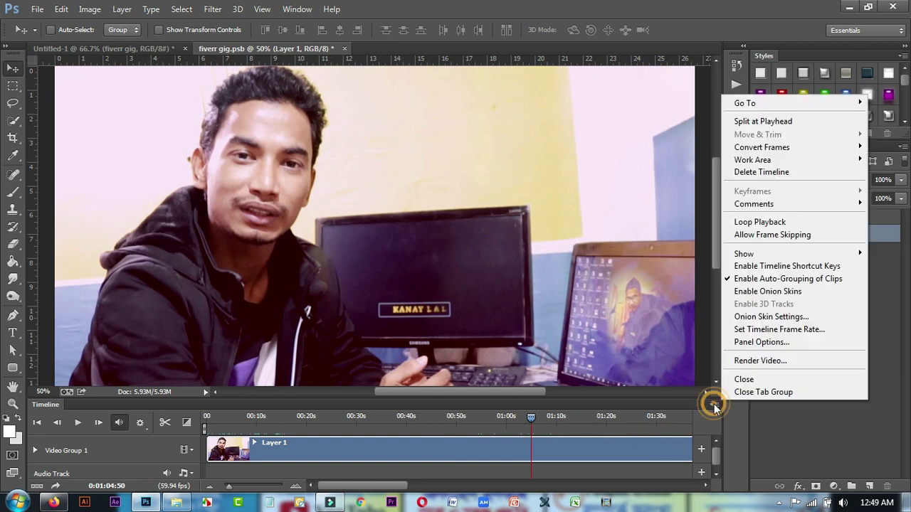
click(744, 378)
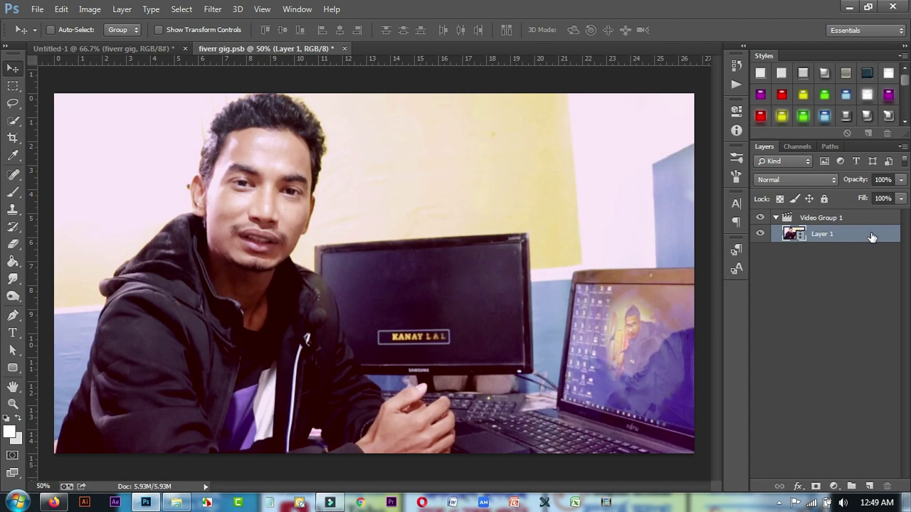
- Merge Video Group 1 and its Layer 1 into a single still layer and check it by toggling its visibility
click(856, 221)
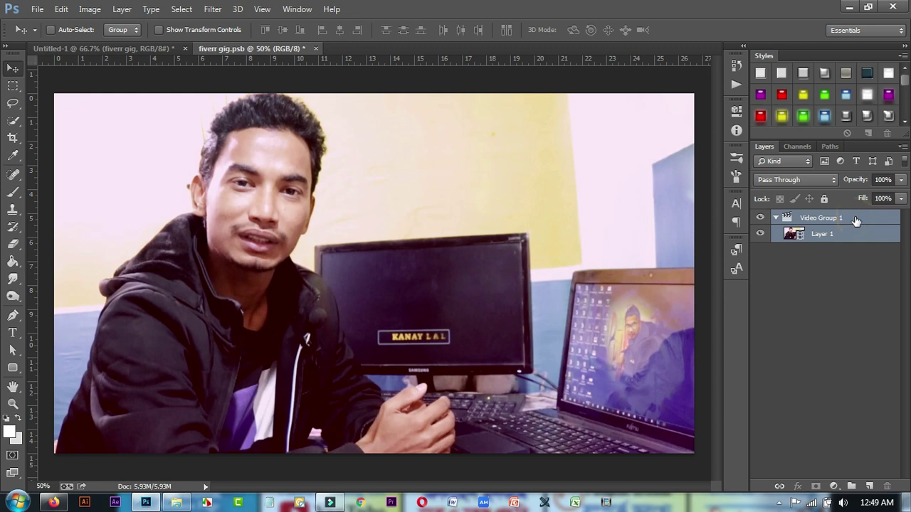
key(ctrl+e)
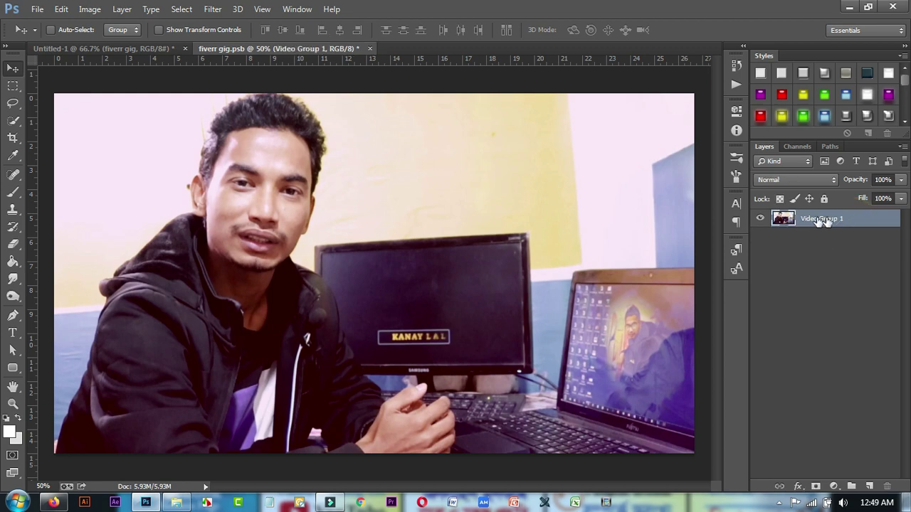
click(760, 220)
click(760, 221)
- With the Pen tool, trace the man's outline from the lower-left sleeve up over the hood and ear to the top of his hair
scroll(466, 231, down, 3)
scroll(466, 235, up, 1)
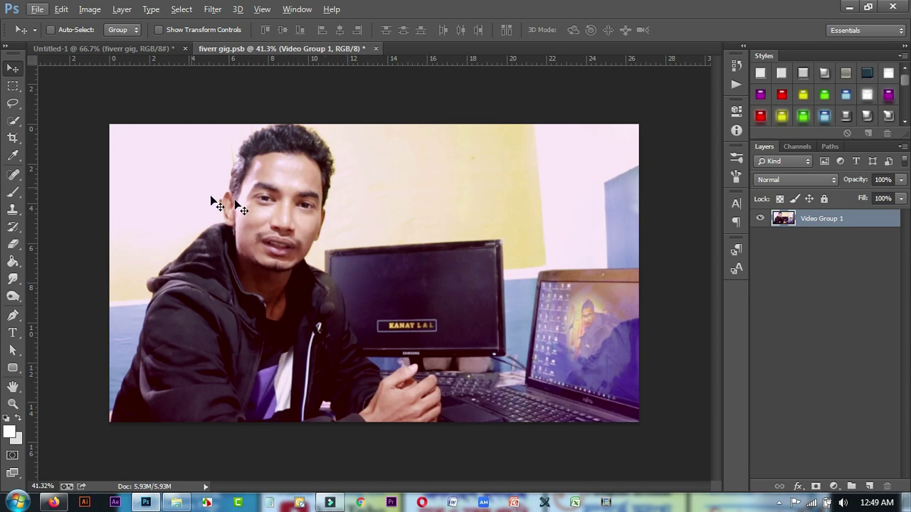
click(13, 315)
click(112, 406)
click(147, 312)
drag(148, 311, 150, 288)
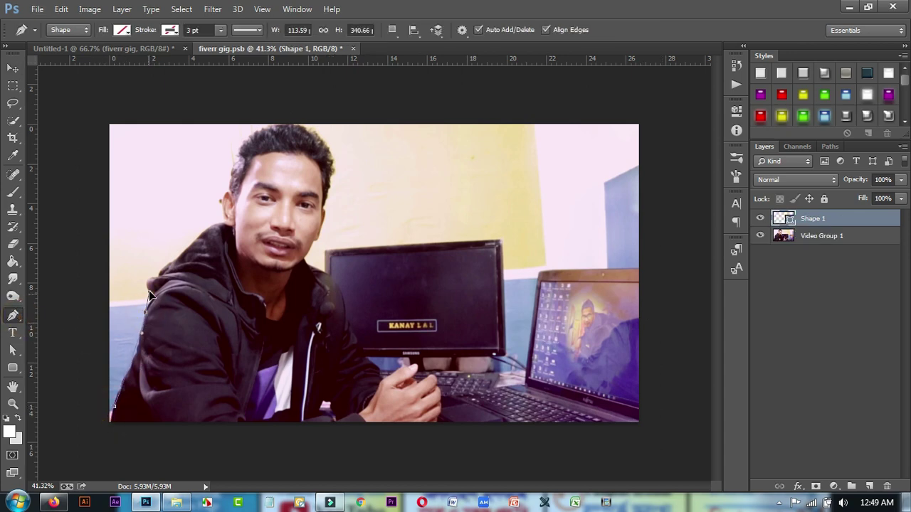
drag(198, 234, 240, 194)
click(228, 191)
drag(261, 130, 287, 122)
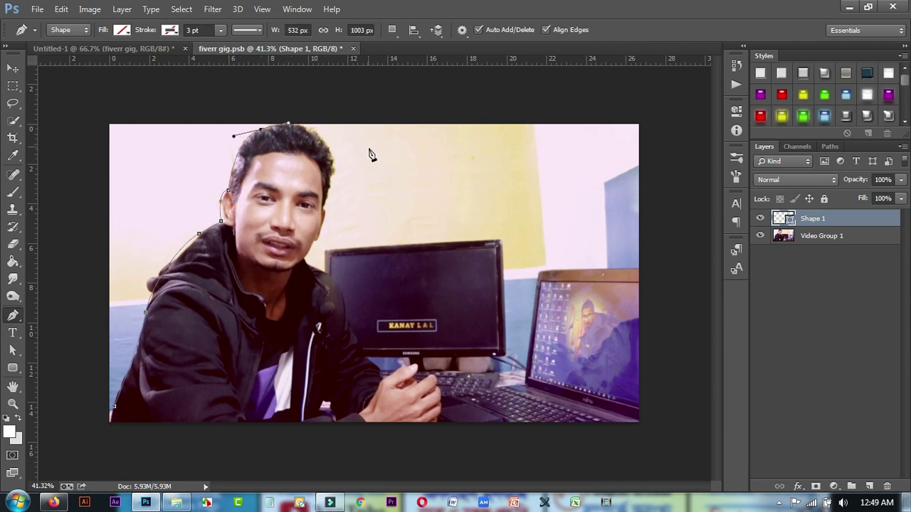
- Continue the pen outline down the other side of his hair, face and jacket, and close it at the starting point
drag(331, 169, 335, 214)
click(331, 170)
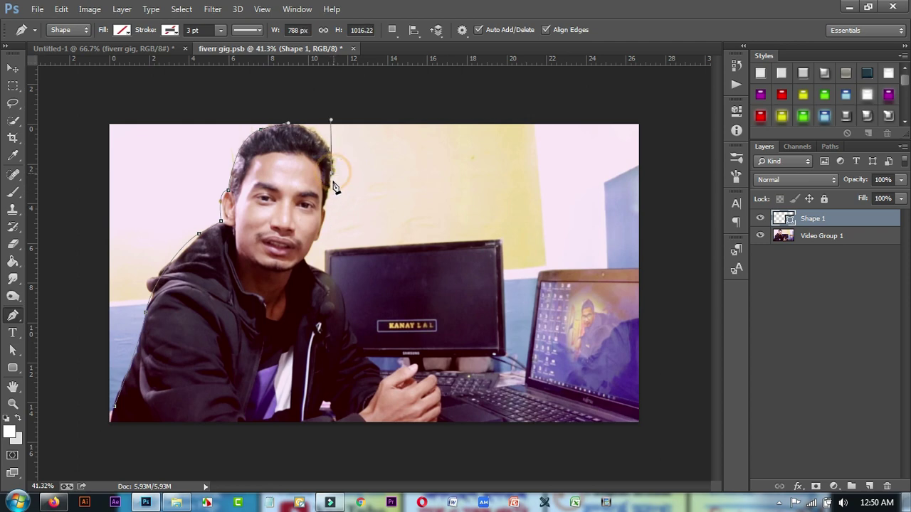
click(326, 203)
drag(322, 231, 339, 299)
drag(346, 349, 348, 363)
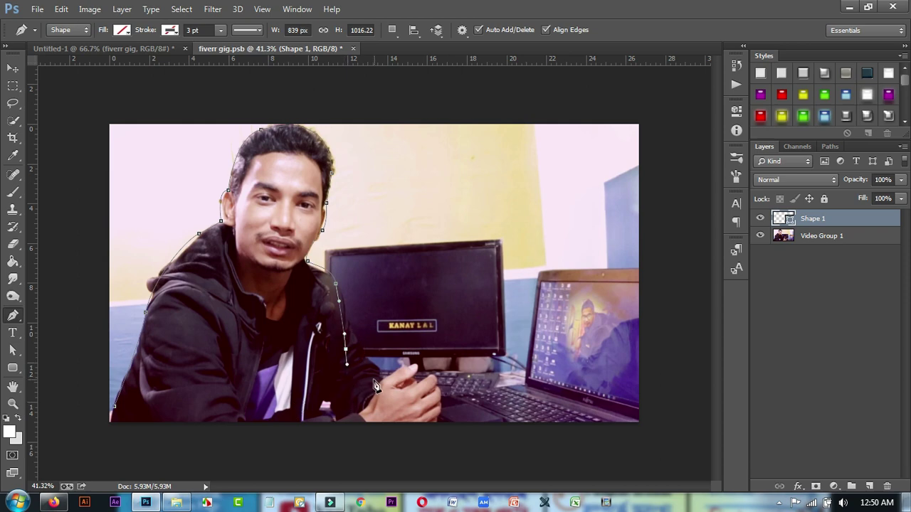
click(346, 371)
click(113, 407)
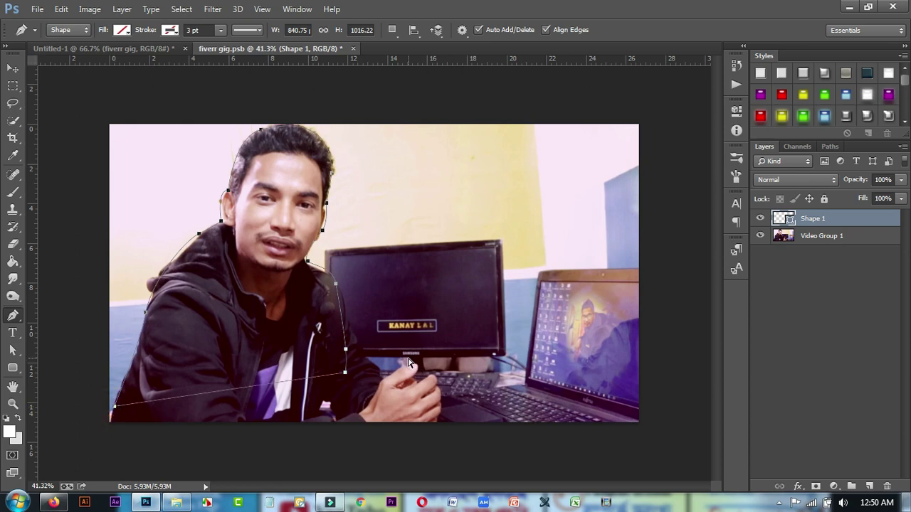
- Convert the pen outline to a selection and copy the man from Video Group 1 onto a new layer
key(ctrl+Return)
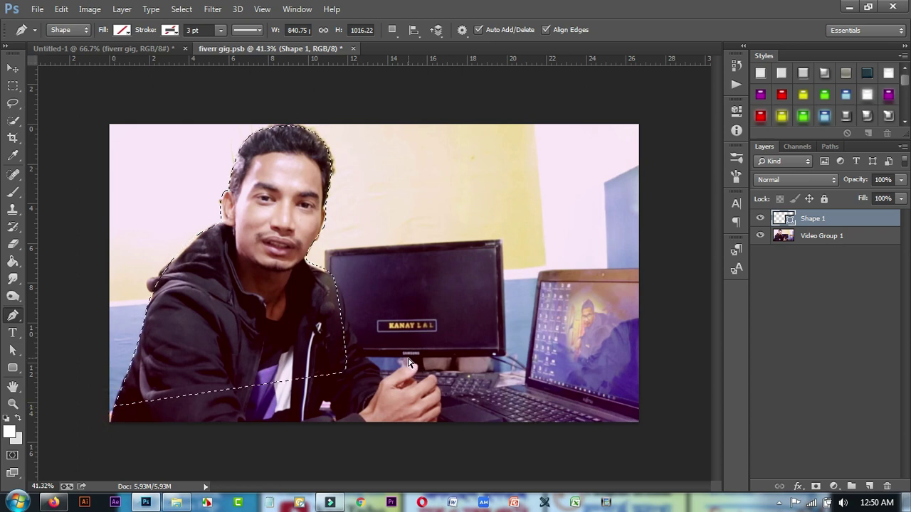
click(836, 238)
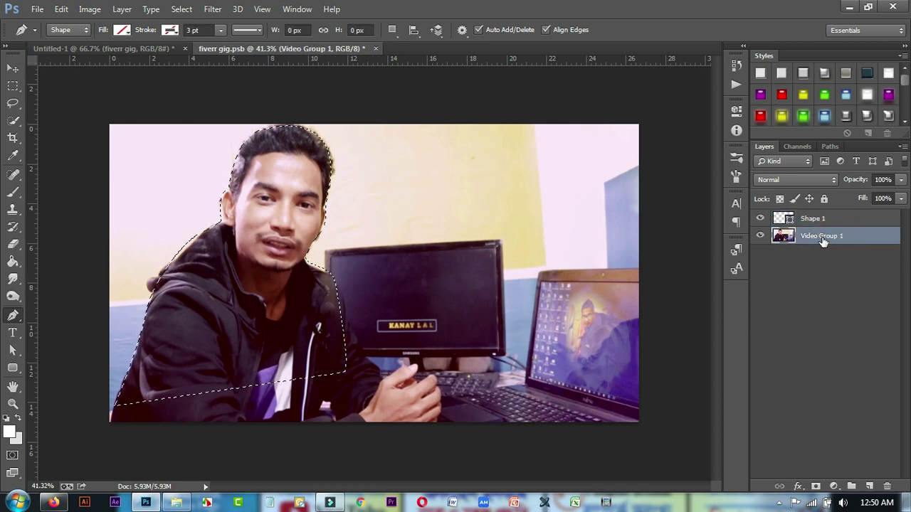
key(ctrl+j)
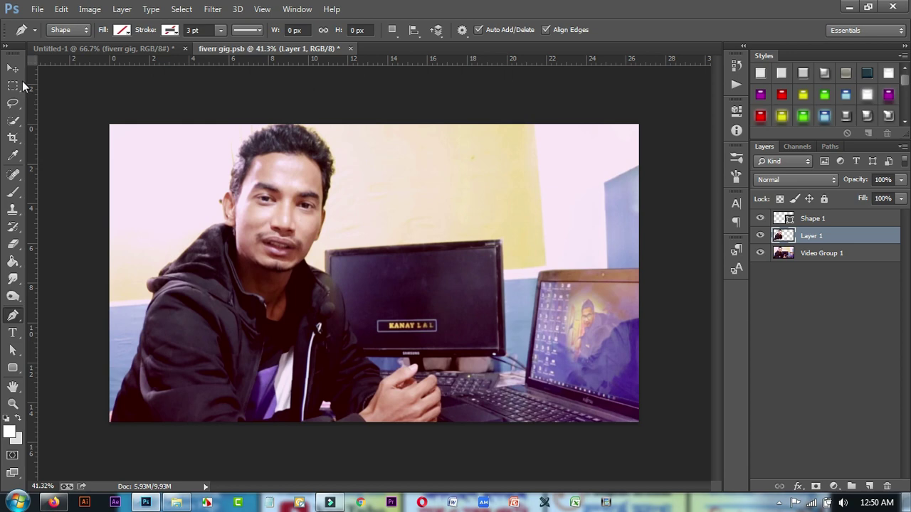
- Bring the cut-out layer into the Untitled-1 document and delete the fiverr gig layer beneath it
click(13, 68)
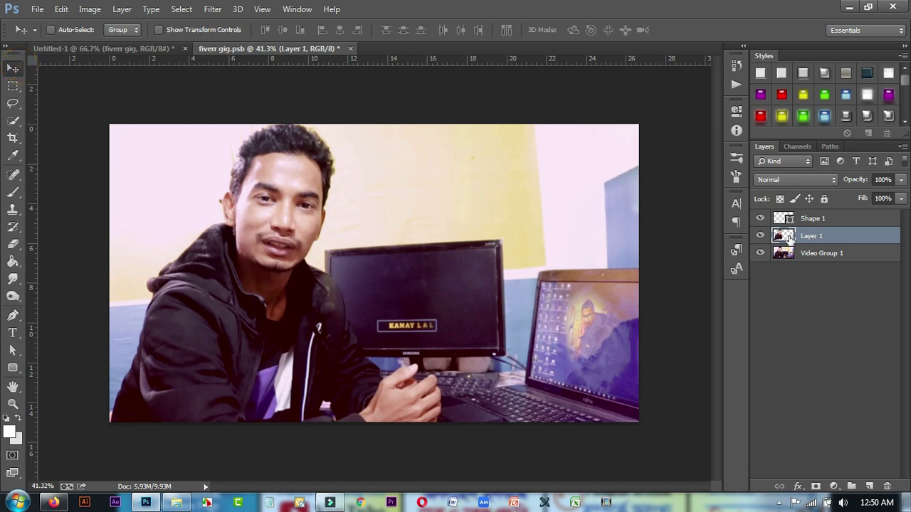
drag(381, 253, 356, 321)
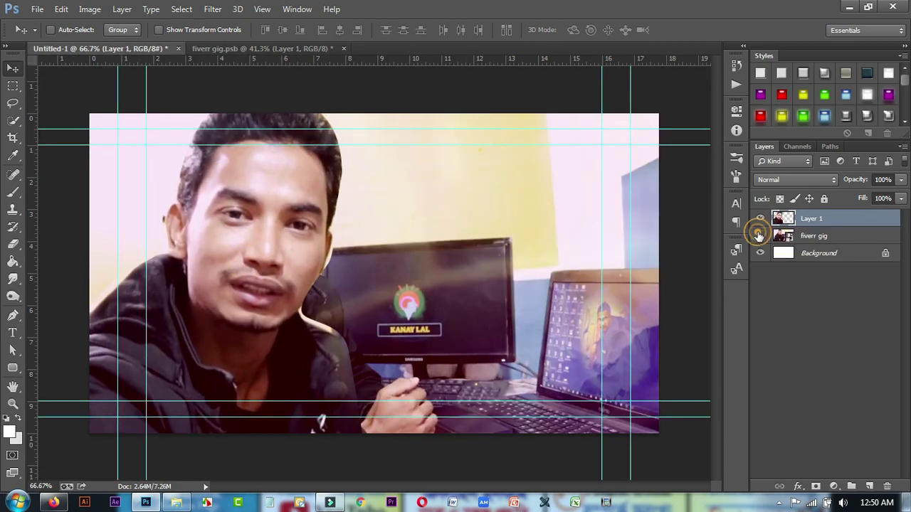
click(760, 236)
click(760, 236)
click(815, 237)
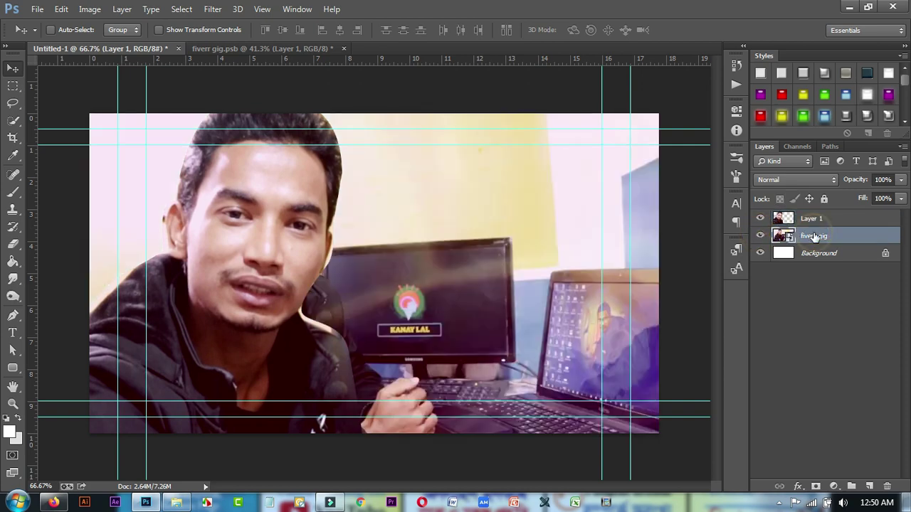
key(Delete)
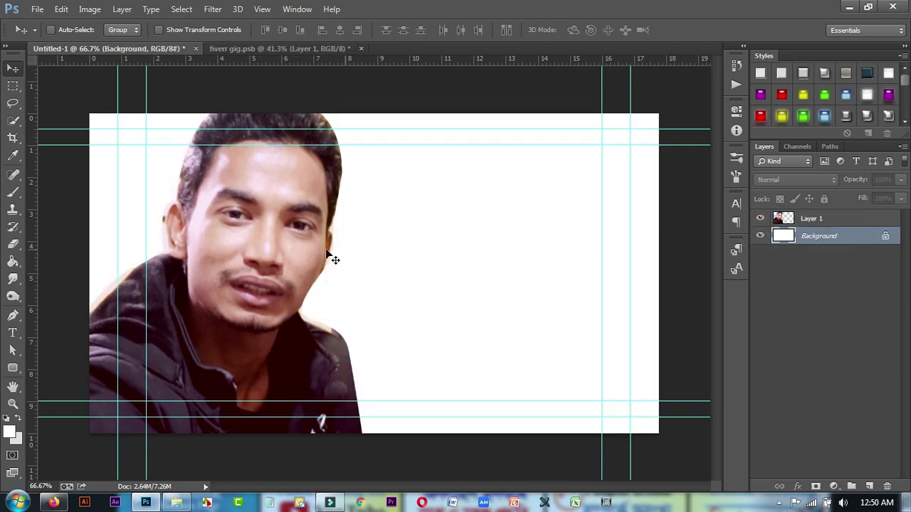
scroll(407, 273, down, 3)
click(823, 222)
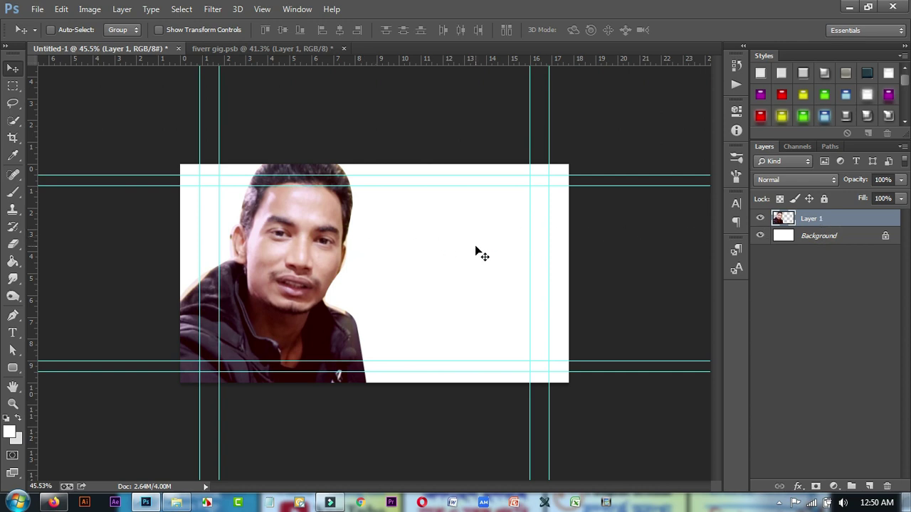
key(ctrl+t)
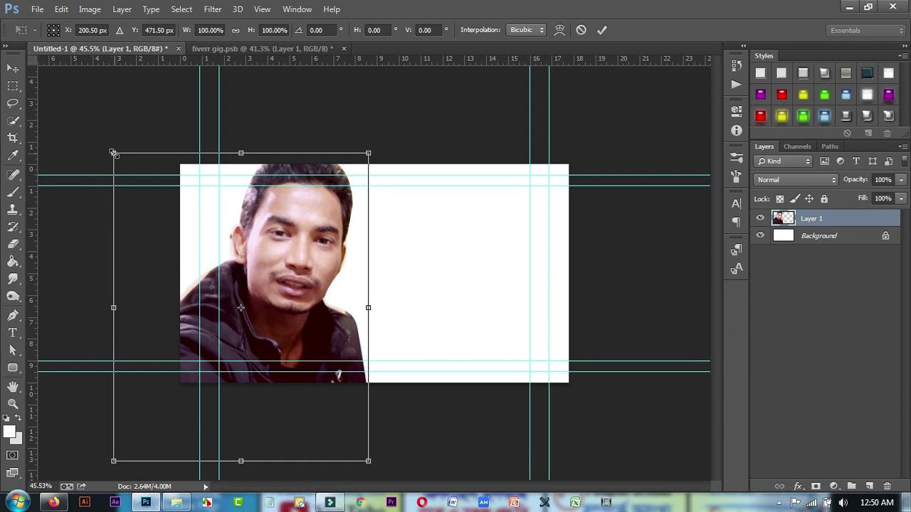
drag(114, 153, 155, 244)
drag(372, 355, 539, 354)
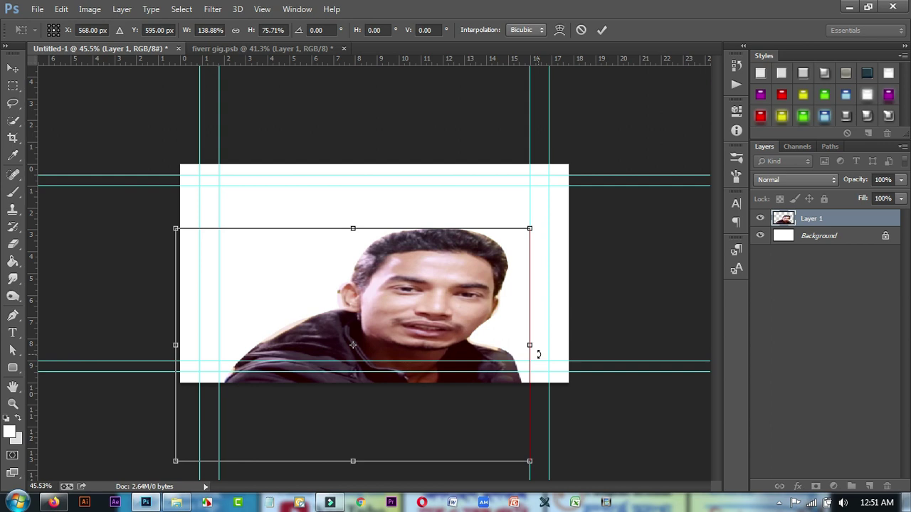
key(Return)
key(ctrl+alt+z)
key(alt+bracketleft)
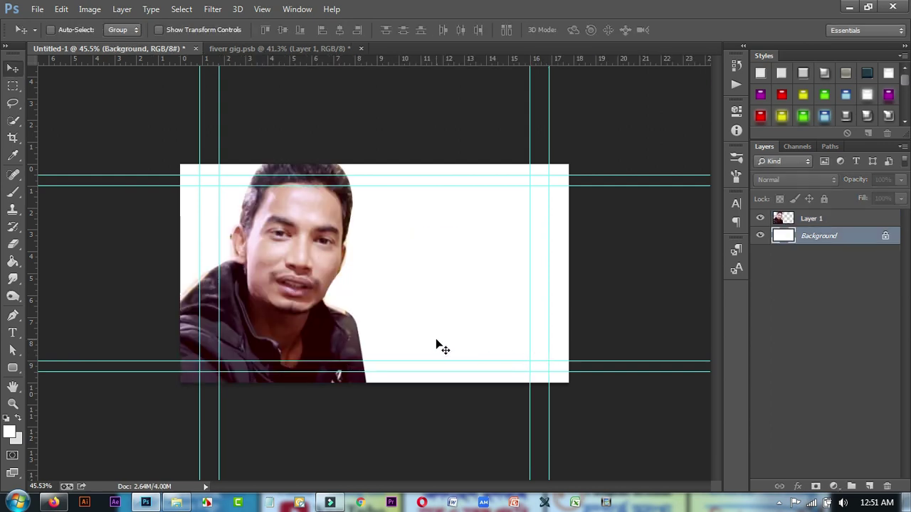
- Scale the cut-out on Layer 1 proportionally to about 81.5% and position it at the canvas's lower-left edge
click(843, 219)
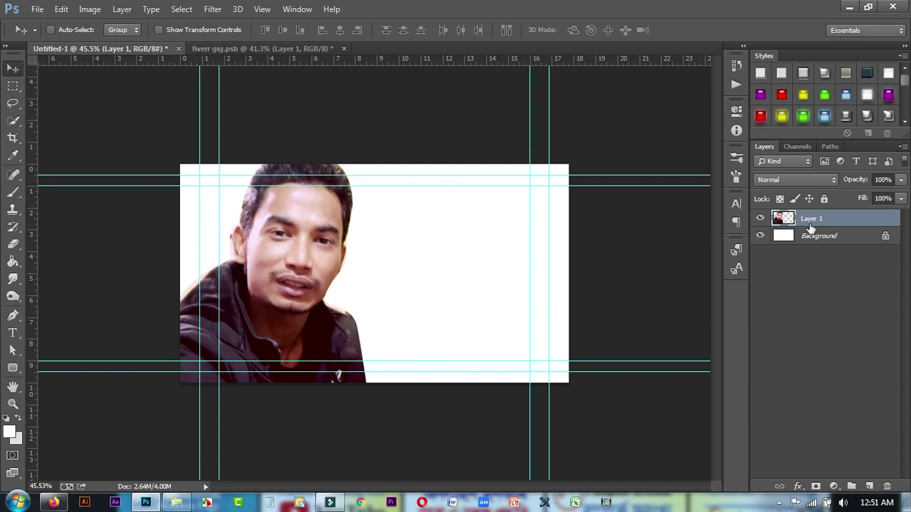
key(ctrl+t)
drag(115, 153, 200, 279)
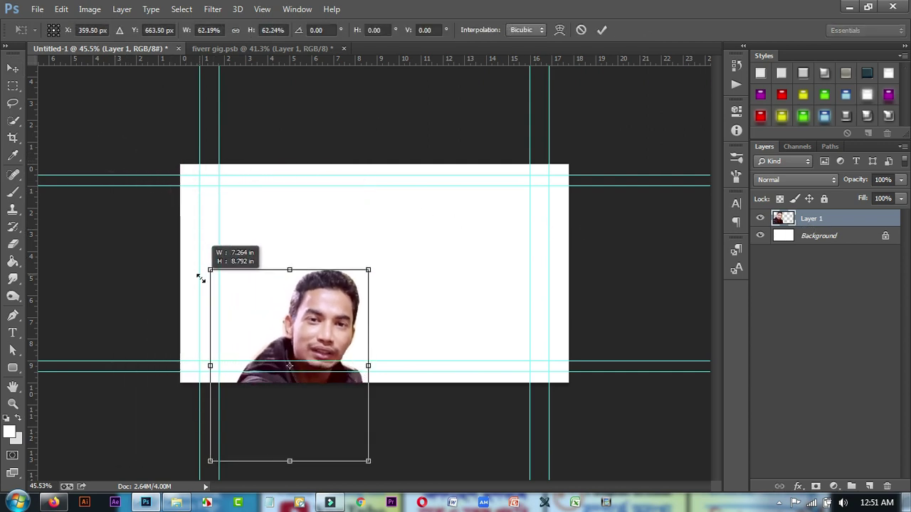
drag(290, 313, 270, 226)
drag(349, 372, 402, 431)
drag(188, 434, 170, 421)
drag(267, 277, 236, 277)
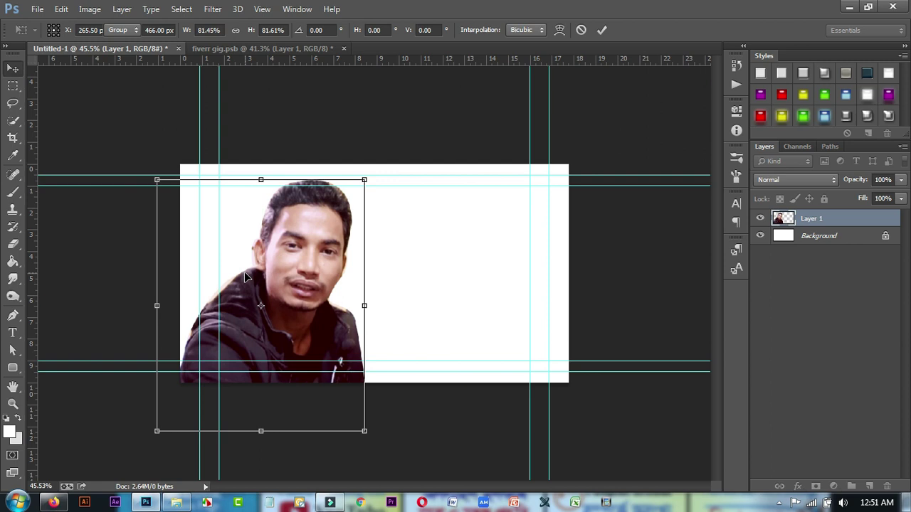
key(Return)
scroll(359, 270, up, 2)
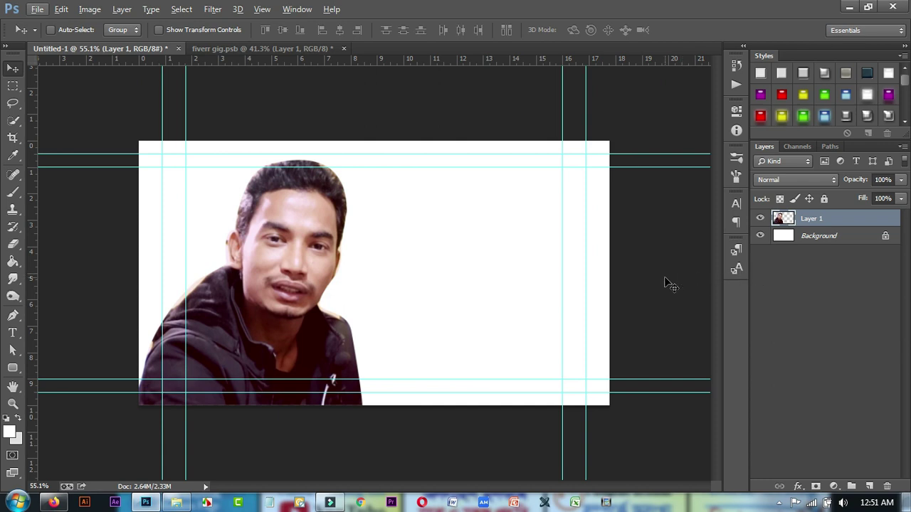
- Close the fiverr gig.psb document and hide Layer 1 in Untitled-1
click(260, 47)
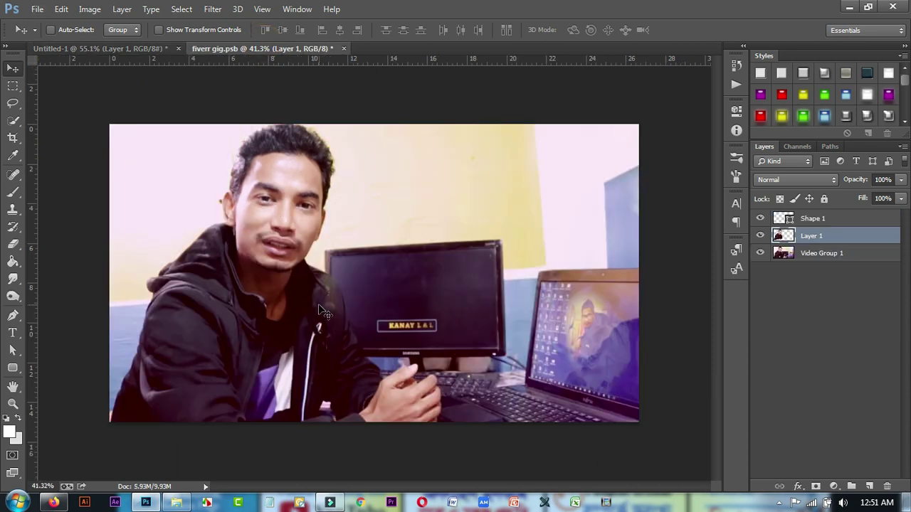
click(344, 48)
click(447, 203)
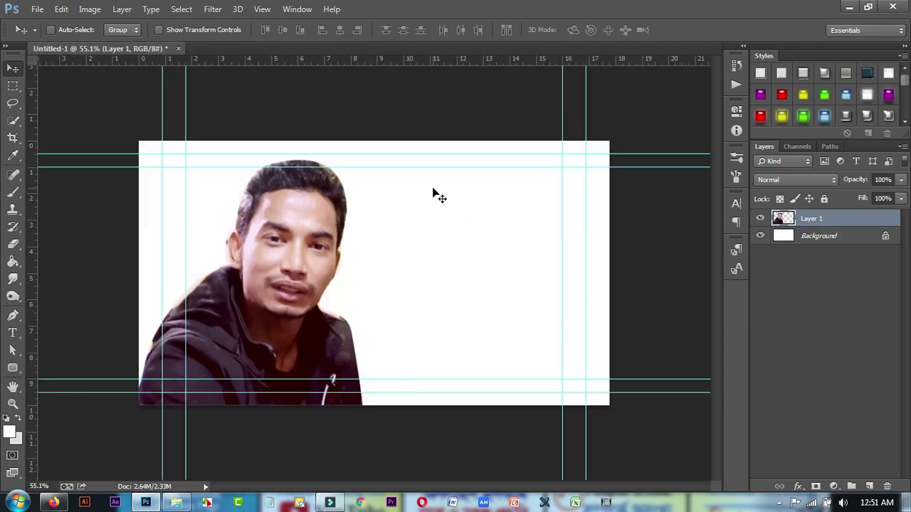
click(760, 219)
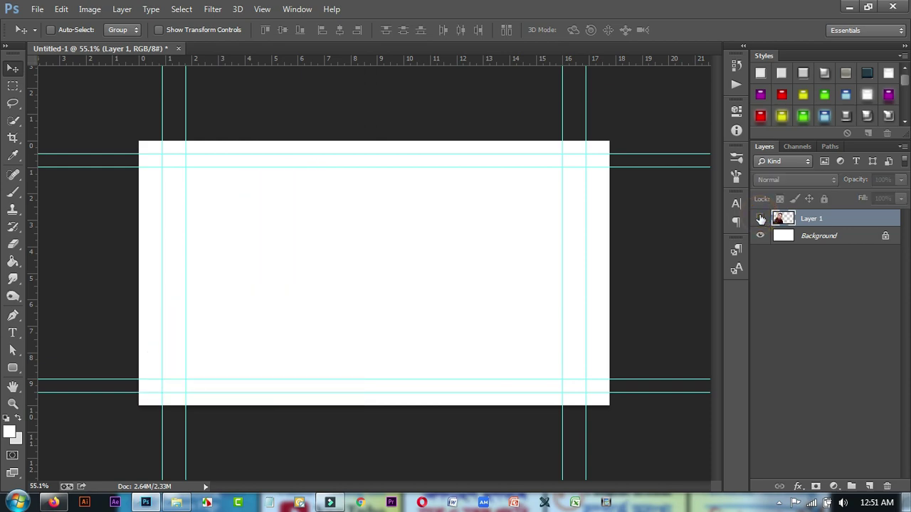
- Place kl.png from the Tutorial folder on drive G: into the thumbnail document
click(178, 504)
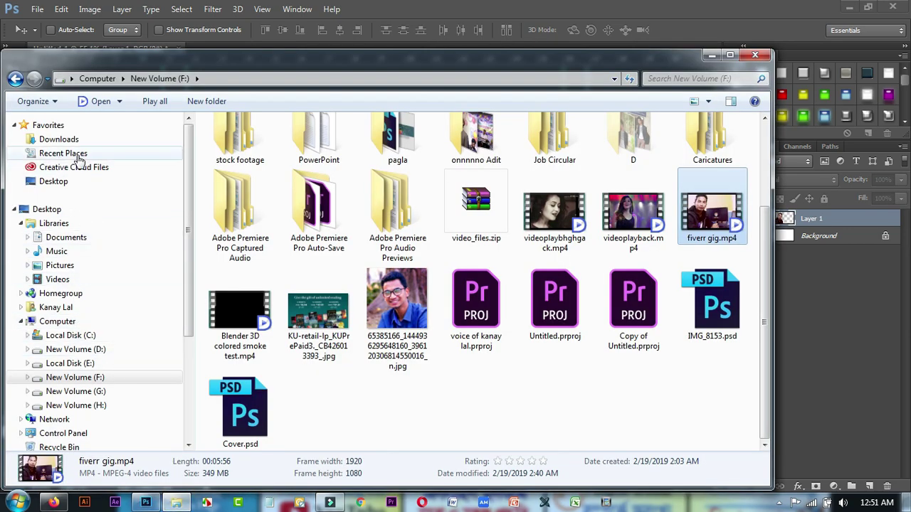
click(90, 397)
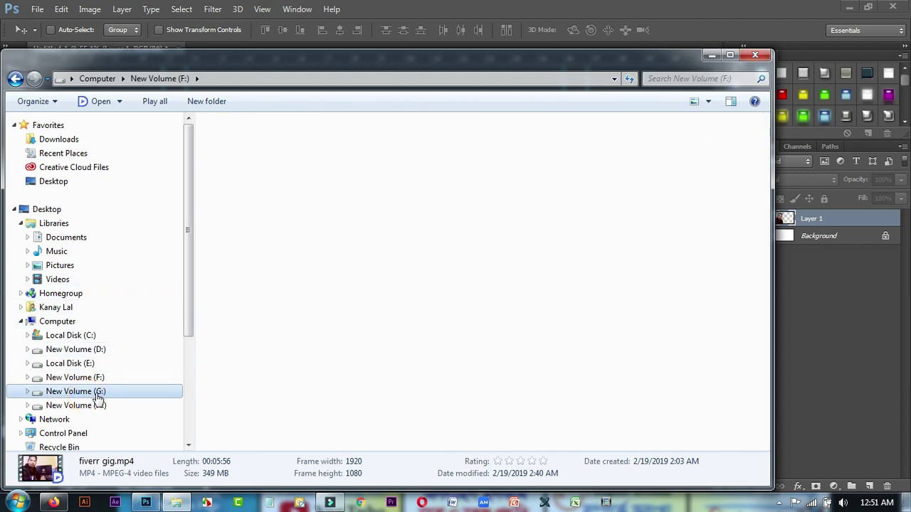
click(246, 184)
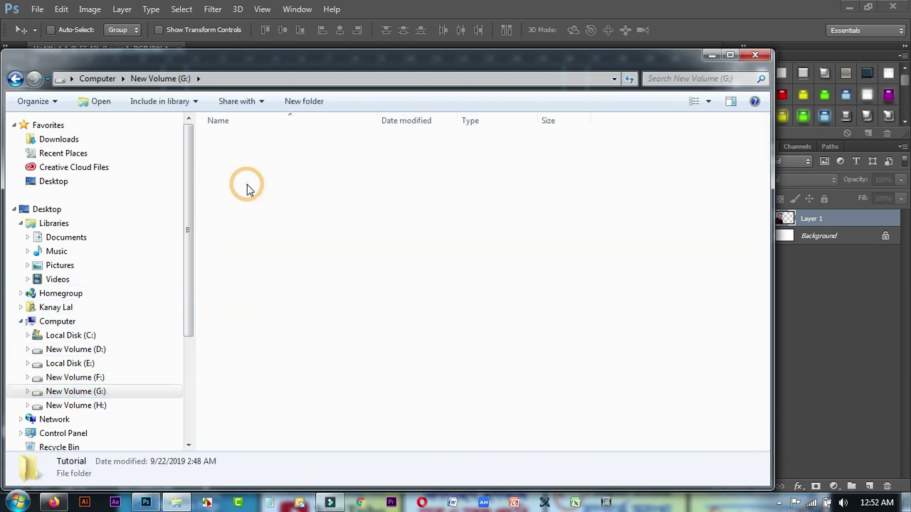
double_click(246, 184)
scroll(260, 362, down, 2)
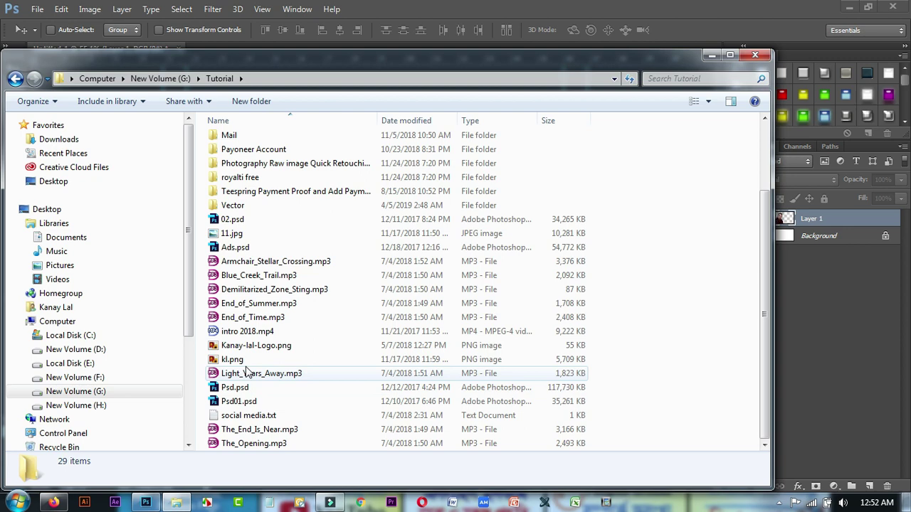
drag(245, 361, 260, 262)
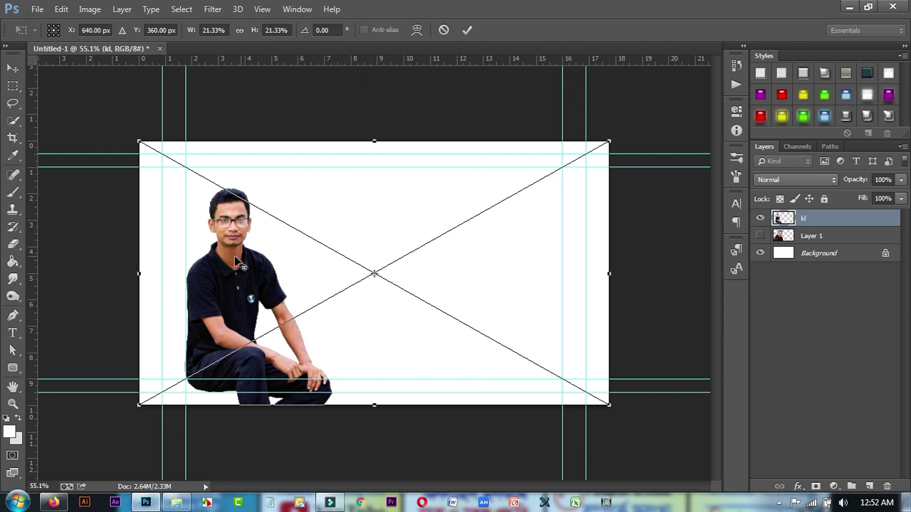
- Enlarge the placed kl image proportionally to about 50% and position the man in the left half of the canvas
scroll(345, 326, down, 2)
drag(532, 361, 654, 448)
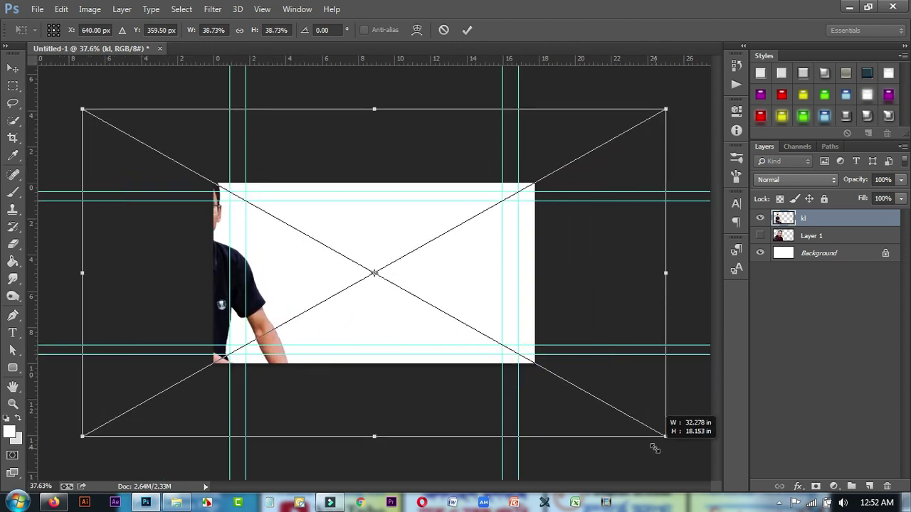
drag(320, 217, 410, 248)
scroll(483, 315, down, 2)
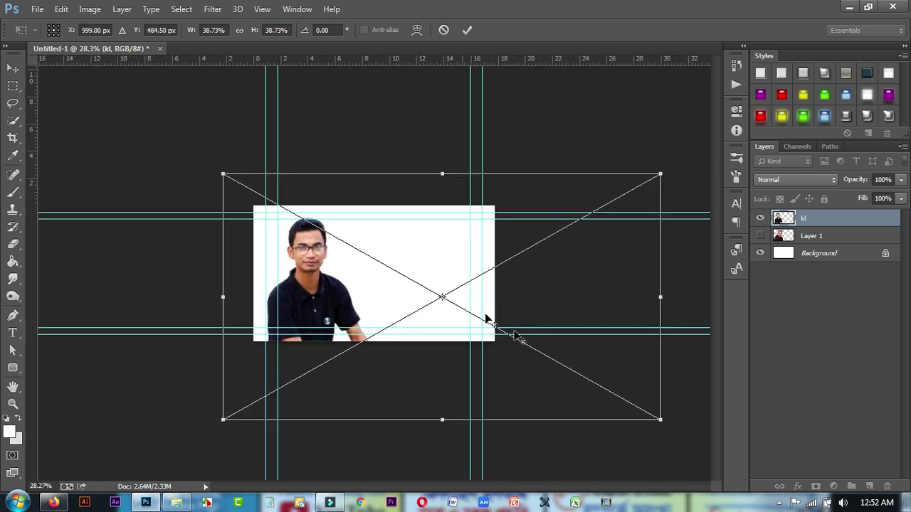
drag(659, 420, 720, 467)
drag(324, 287, 387, 318)
key(Return)
scroll(388, 318, up, 5)
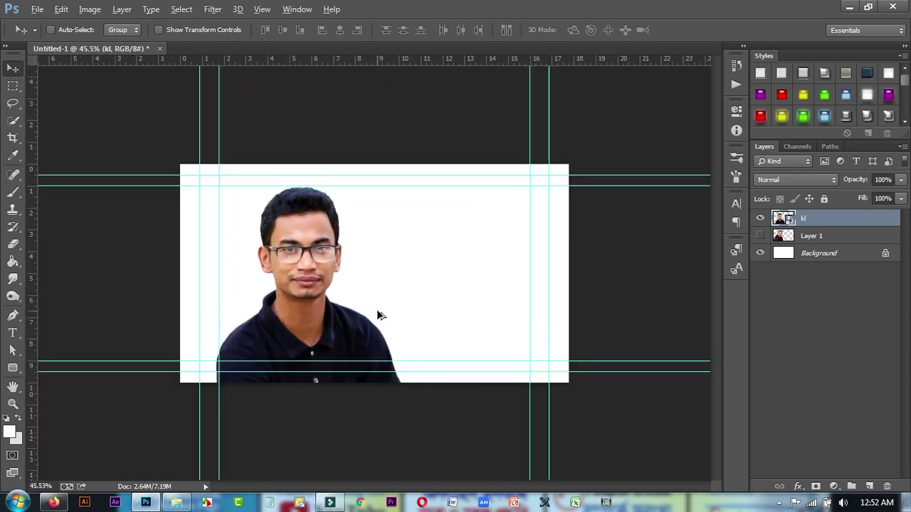
drag(316, 243, 292, 227)
- Enlarge the kl image slightly more and align the man's shoulder with the canvas's left edge, his head just below the upper edge
scroll(311, 270, down, 5)
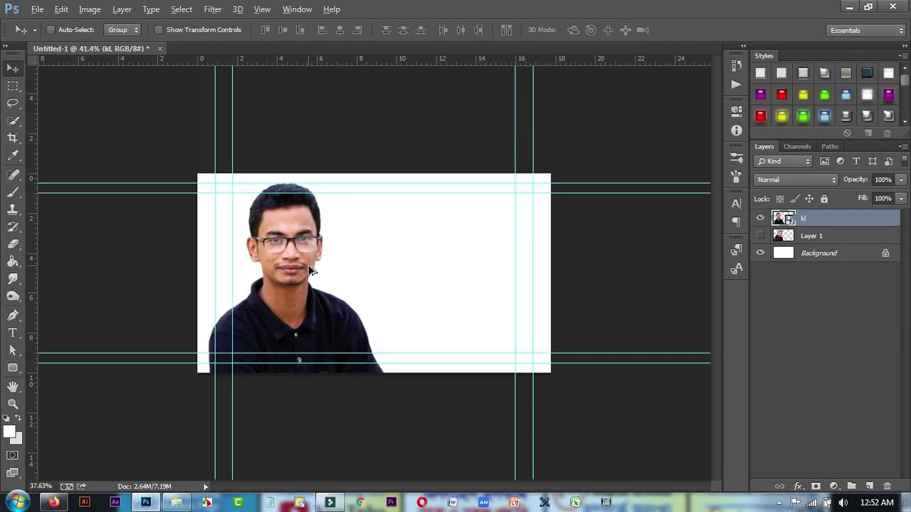
scroll(349, 304, down, 3)
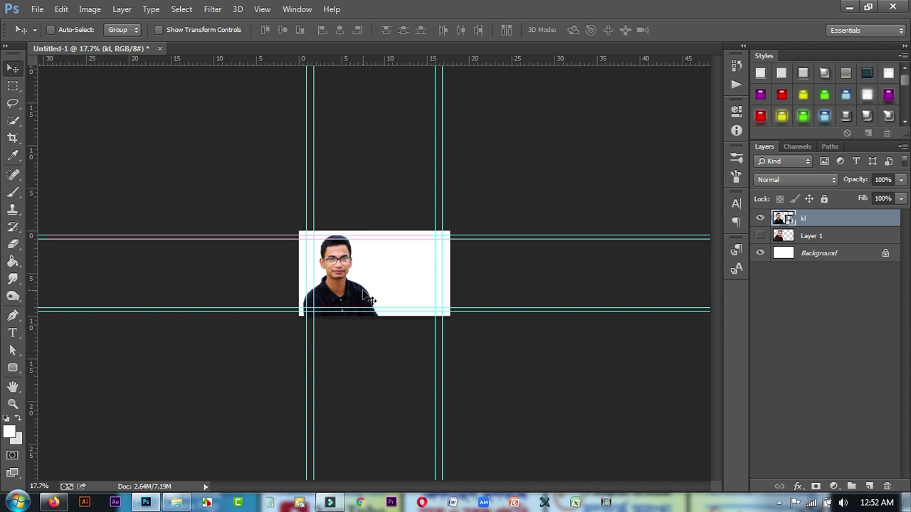
scroll(370, 299, down, 2)
key(ctrl+t)
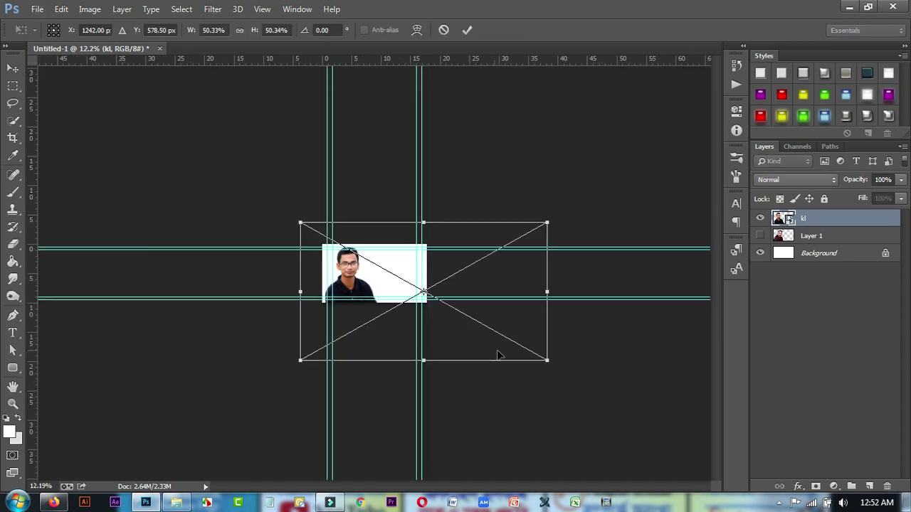
drag(545, 366, 565, 371)
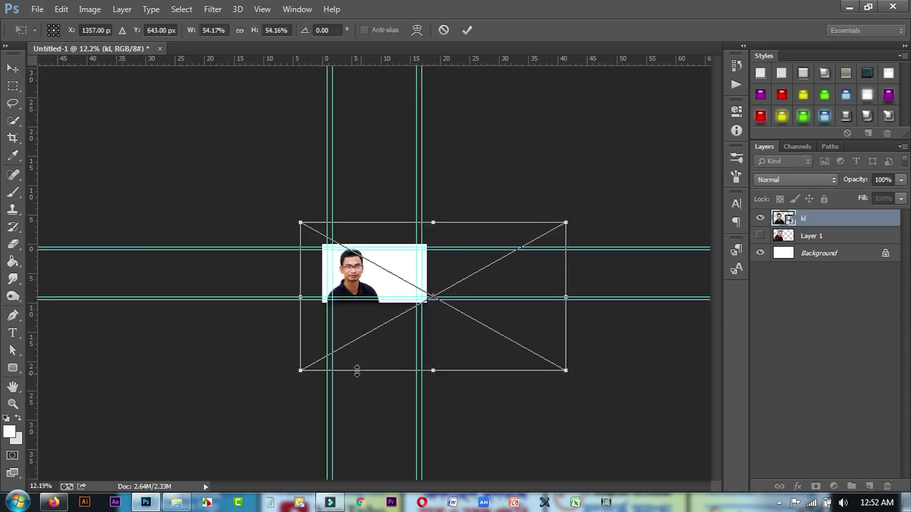
drag(299, 370, 292, 372)
key(Return)
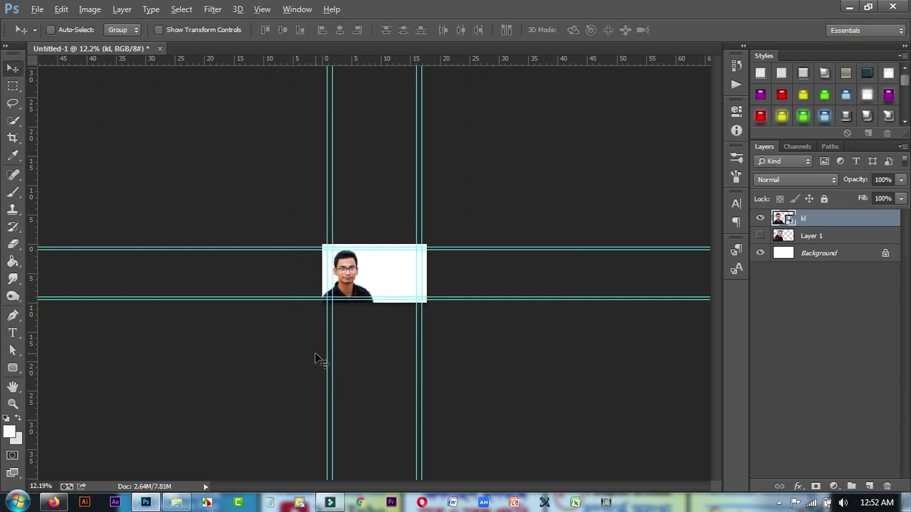
scroll(382, 294, up, 10)
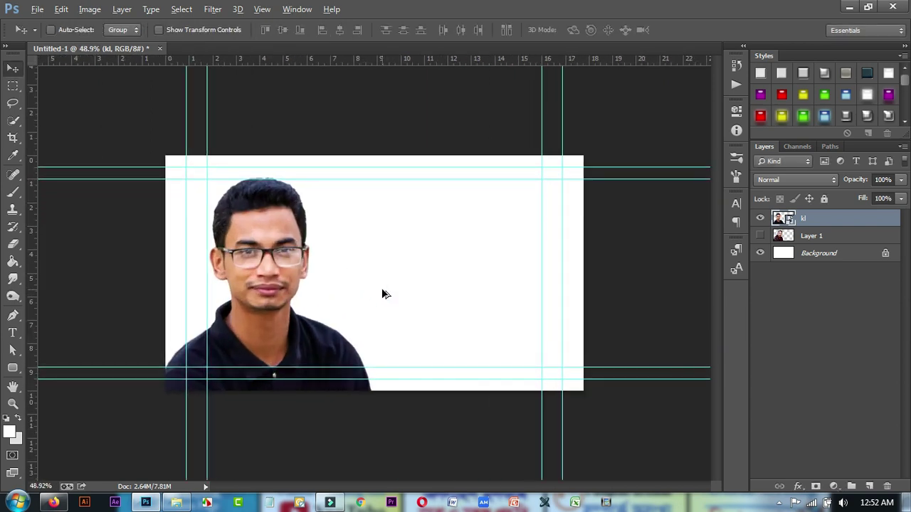
scroll(382, 294, up, 2)
mouse_move(358, 272)
mouse_down()
mouse_move(359, 258)
mouse_move(361, 267)
mouse_up()
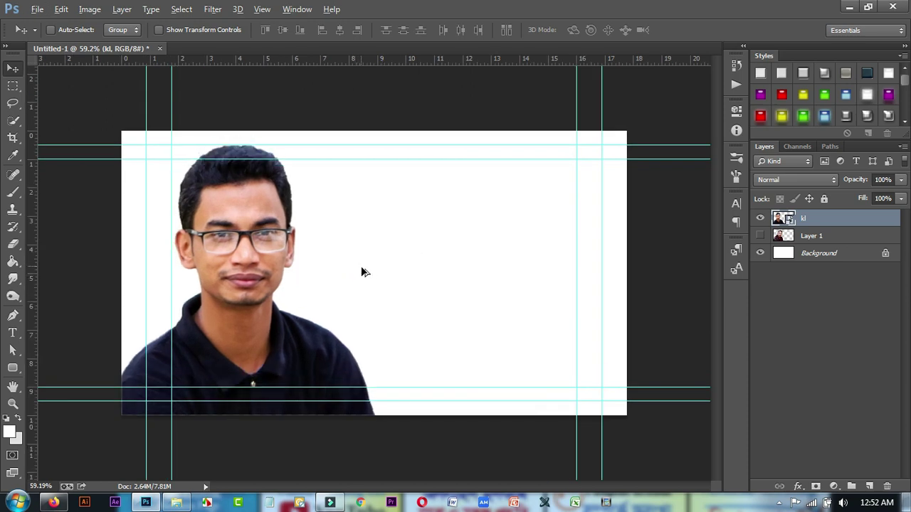
scroll(362, 272, down, 1)
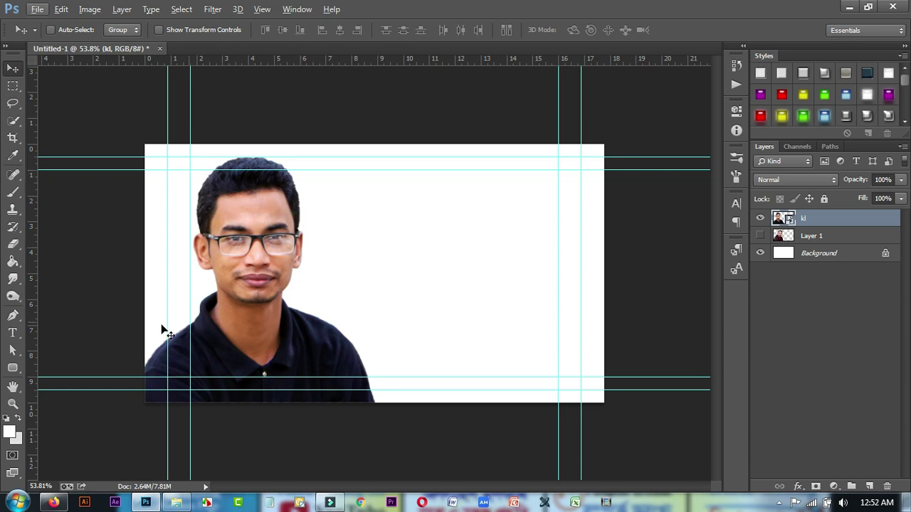
- Start a text layer beside the man, launch Avro Keyboard and set its input language to Bangla
click(13, 333)
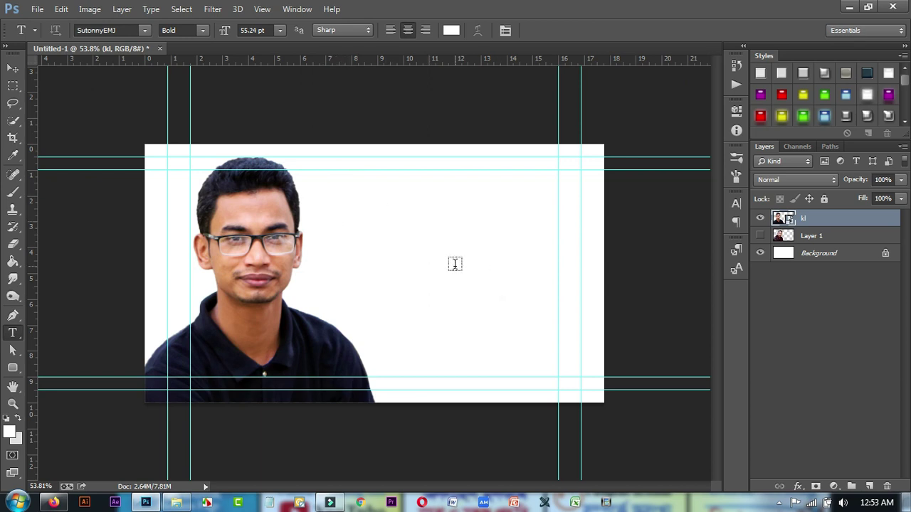
click(373, 236)
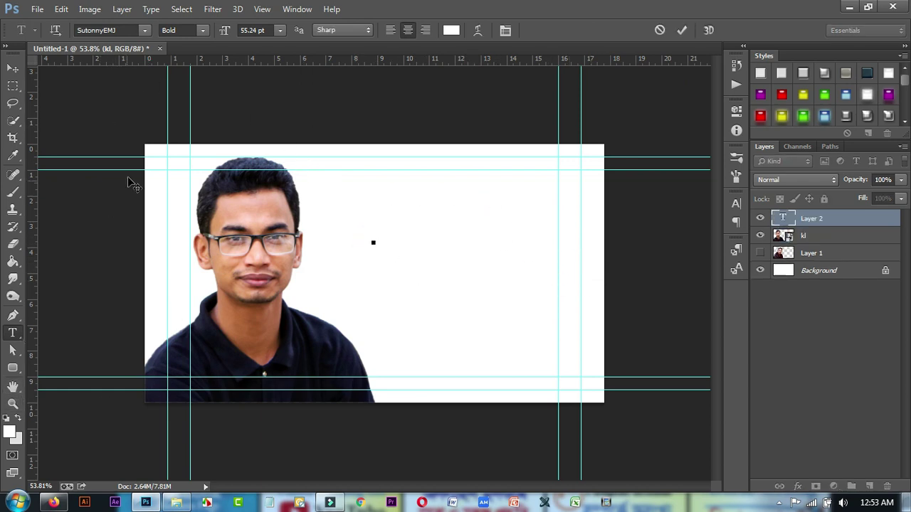
click(16, 503)
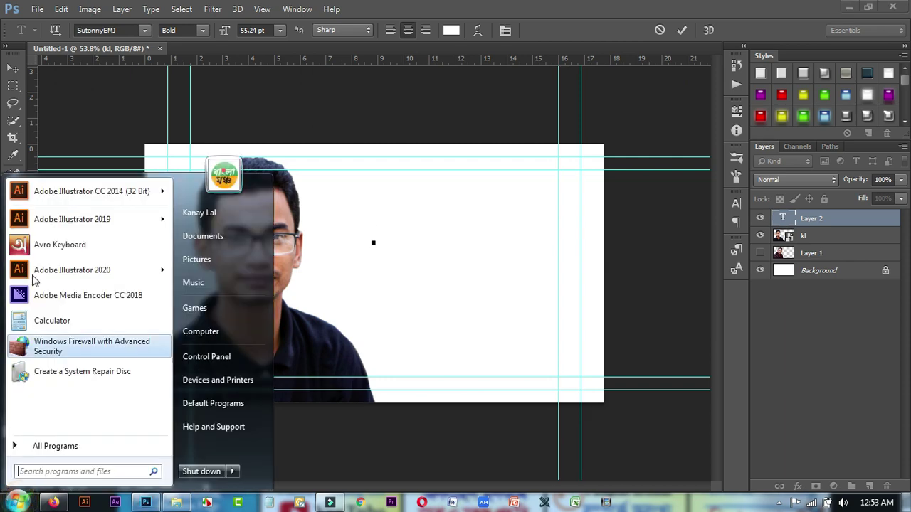
click(44, 248)
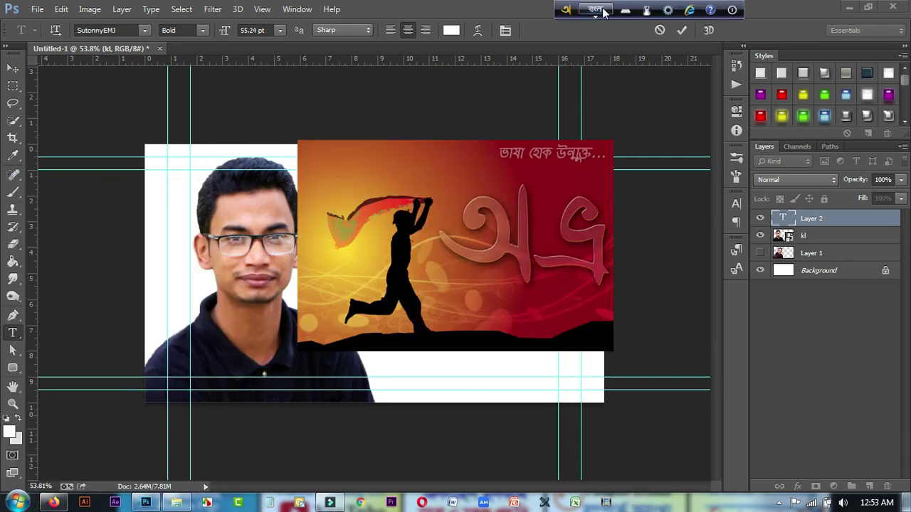
click(603, 13)
click(605, 8)
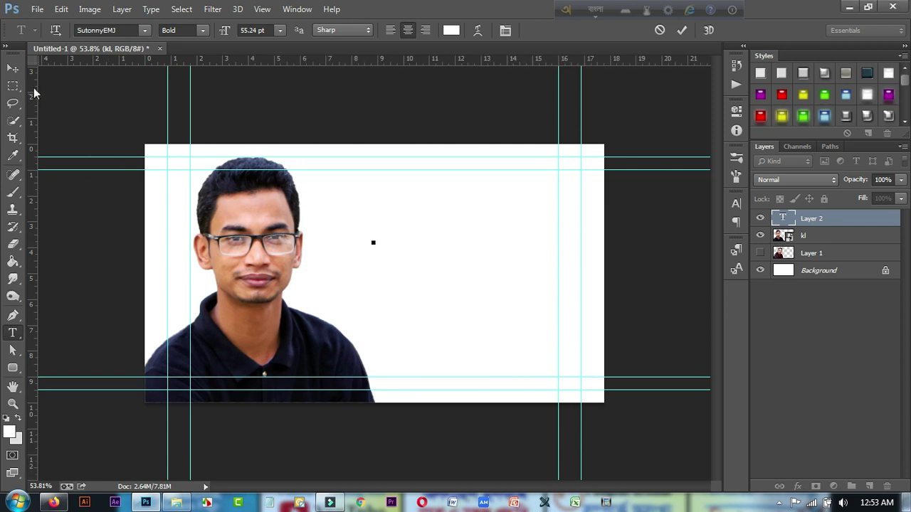
- Add the Bangla text line "সহজেই ডিজাইন করুন" on the empty white area beside the man's head
click(12, 67)
click(325, 207)
scroll(359, 255, up, 1)
scroll(359, 255, up, 3)
key(t)
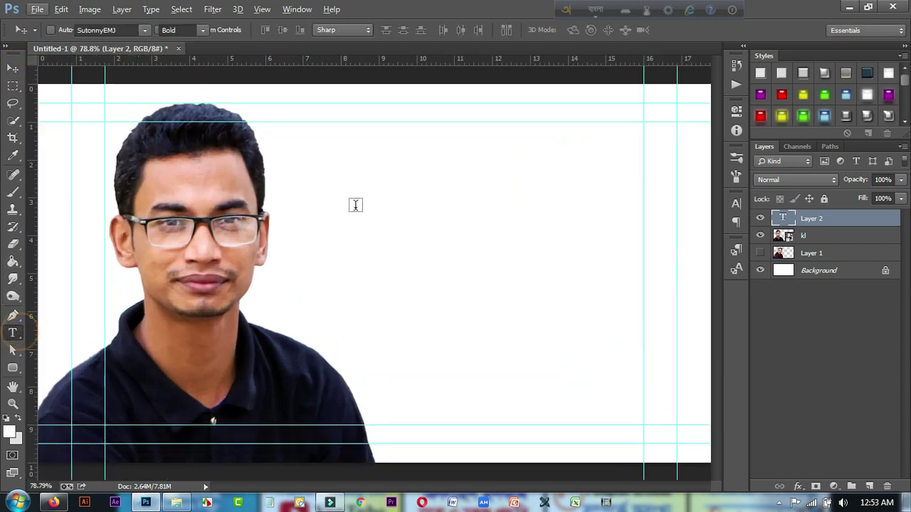
click(357, 169)
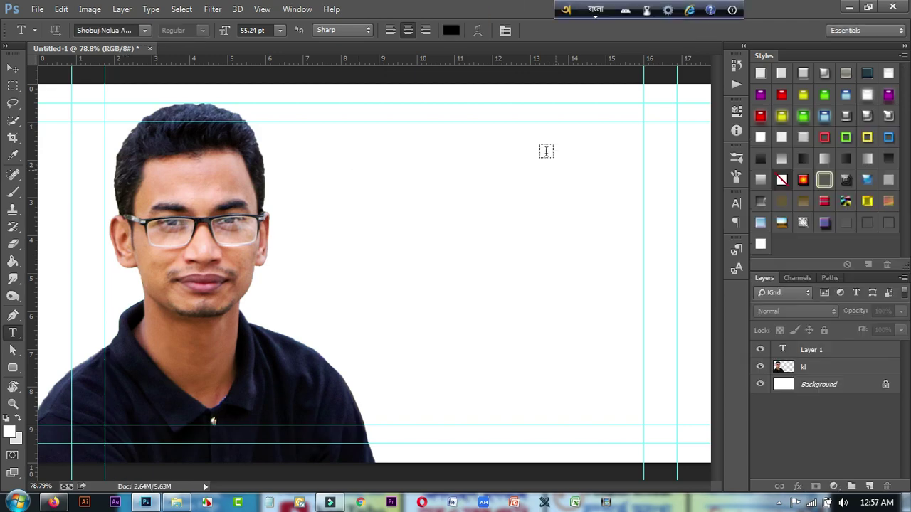
click(459, 213)
text(sohojei dizain korun)
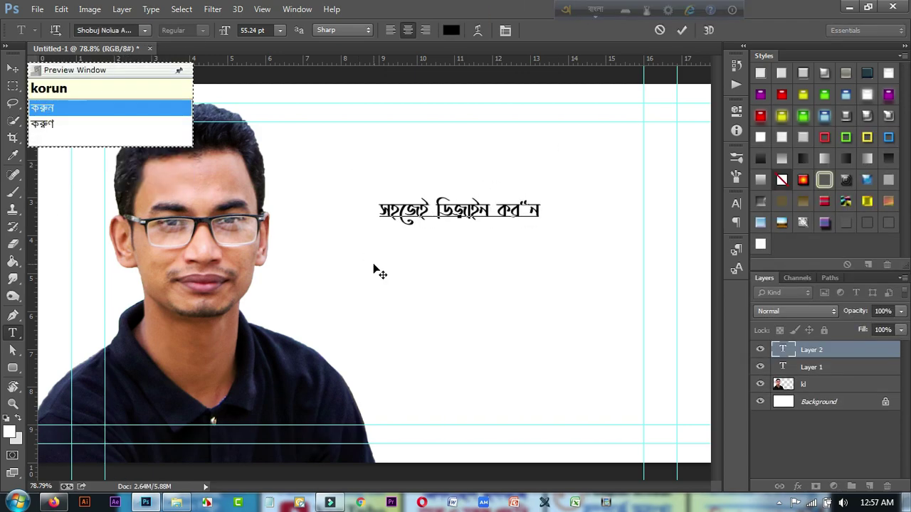
click(21, 70)
- Set the Bangla headline's font to SutonnyEMJ Bold and reposition the man's photo in the lower left part of the canvas
click(144, 30)
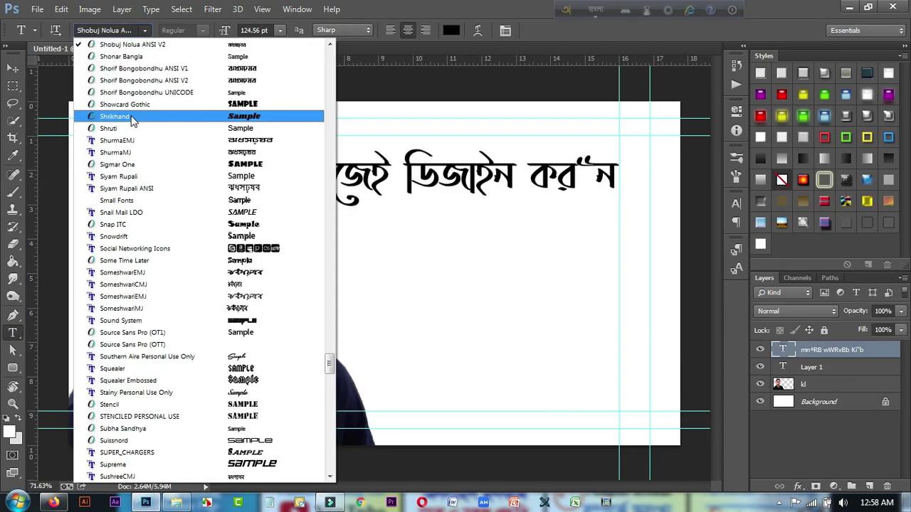
click(187, 119)
key(ctrl+a)
key(Down)
key(Down)
key(Down)
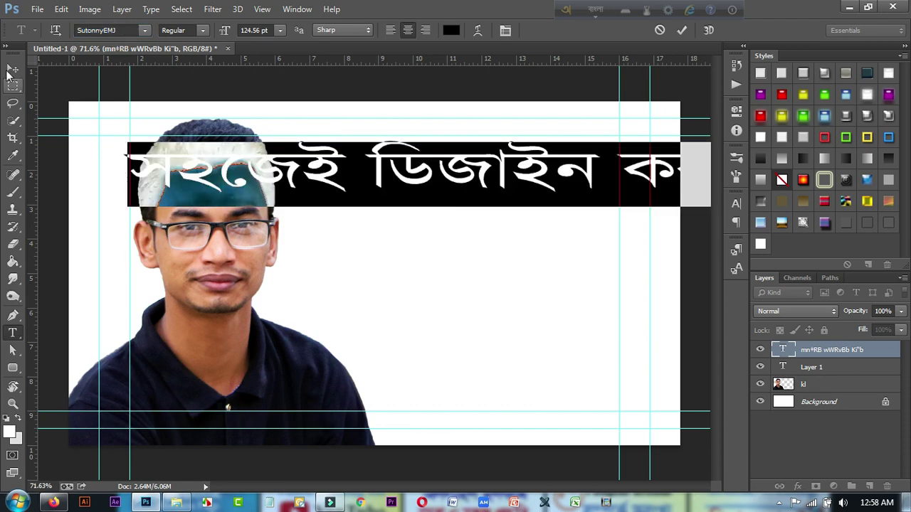
drag(701, 179, 663, 180)
key(Return)
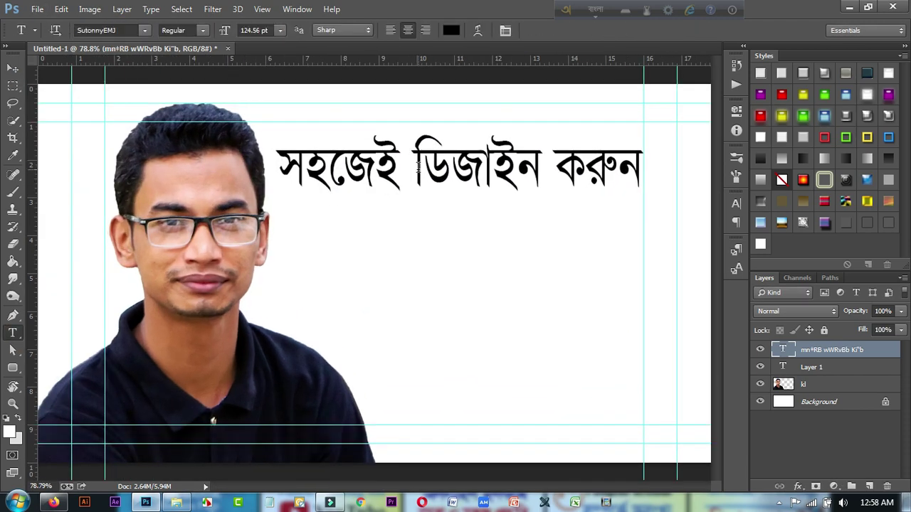
key(ctrl+a)
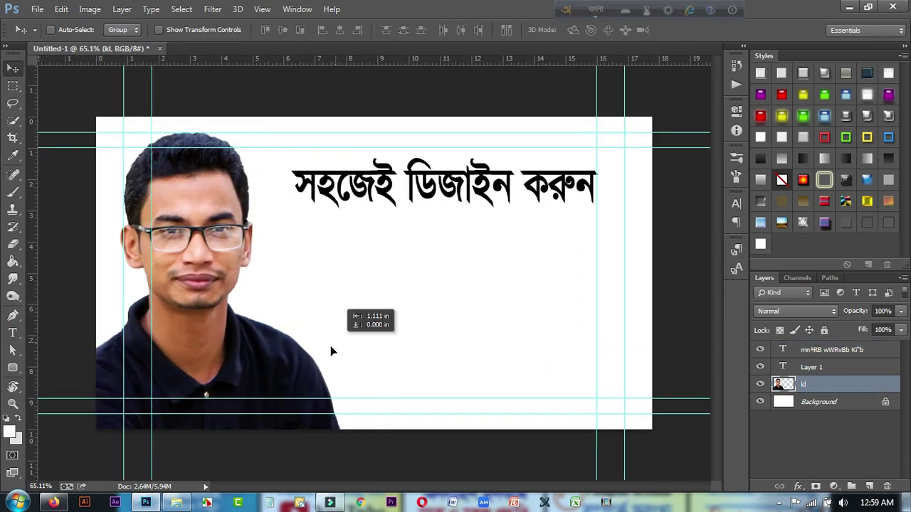
mouse_move(332, 349)
mouse_down()
mouse_move(368, 356)
mouse_move(332, 336)
mouse_up()
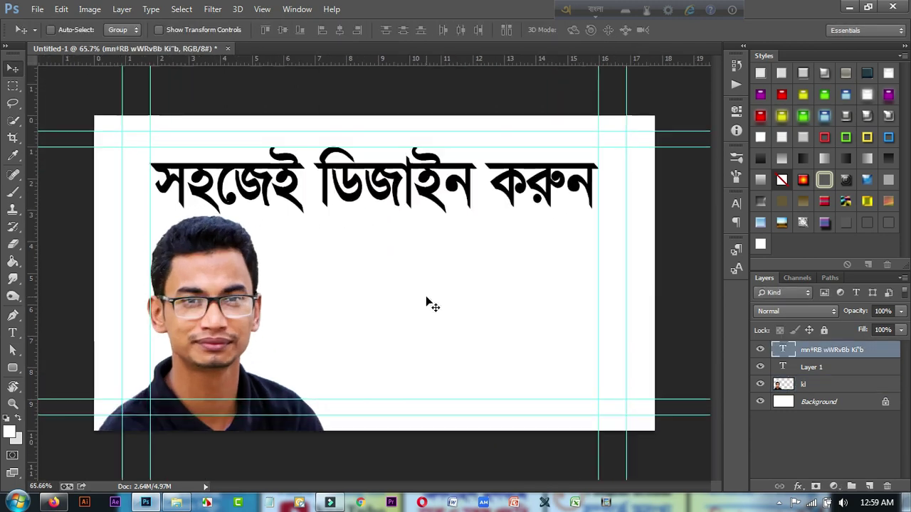
- Add the Bangla word "ভিডিও" as a second text line below the headline and enlarge it
key(t)
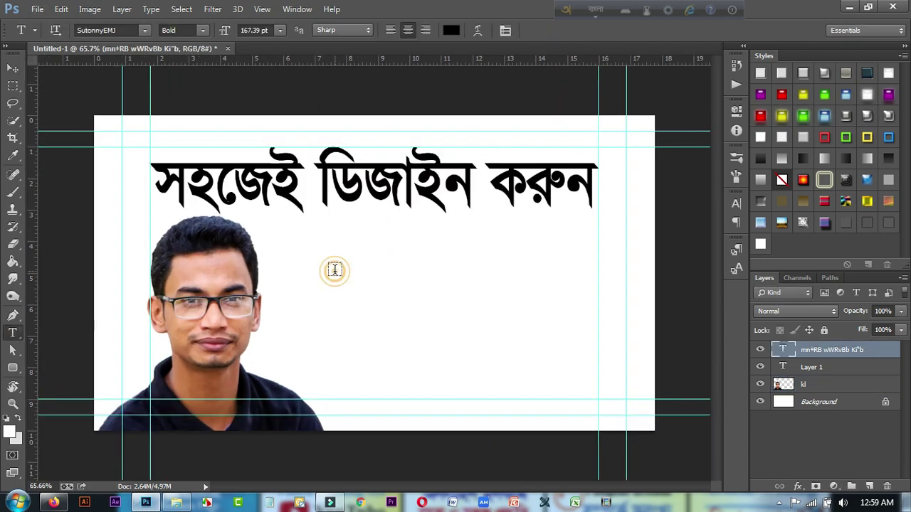
click(332, 264)
text(ভিডিও)
key(ctrl+t)
drag(386, 305, 525, 320)
key(Return)
- Set the text font to Times New Roman and start a third text line below "ভিডিও"
click(736, 203)
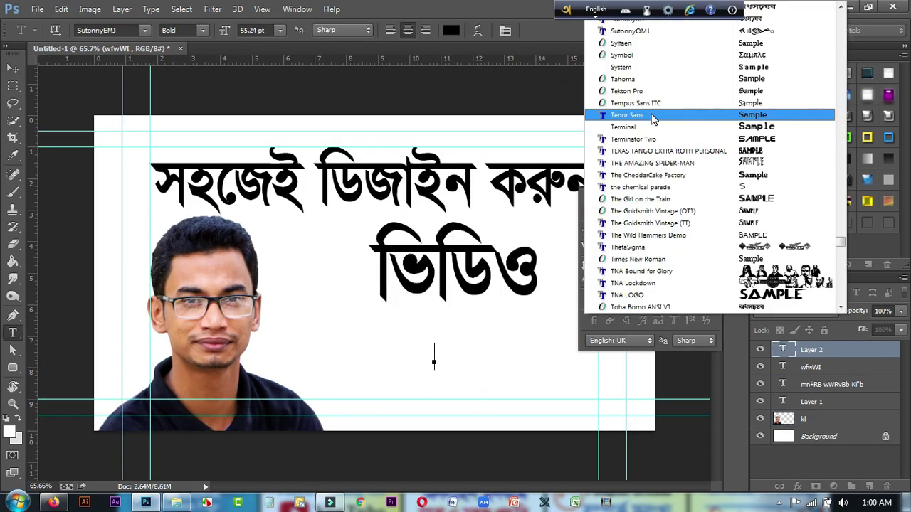
key(Return)
click(433, 360)
text(Vz©^vAvb)
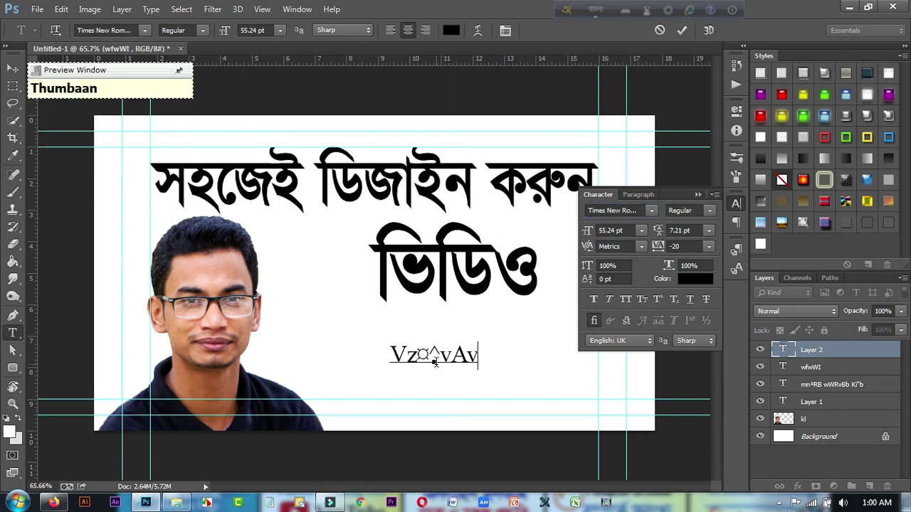
key(BackSpace)
key(BackSpace)
key(BackSpace)
key(BackSpace)
key(BackSpace)
key(BackSpace)
key(BackSpace)
key(BackSpace)
- Enter "Thumbnail" as the third text line, enlarge it to about 314% and set its font to Impact
text(thumbnail)
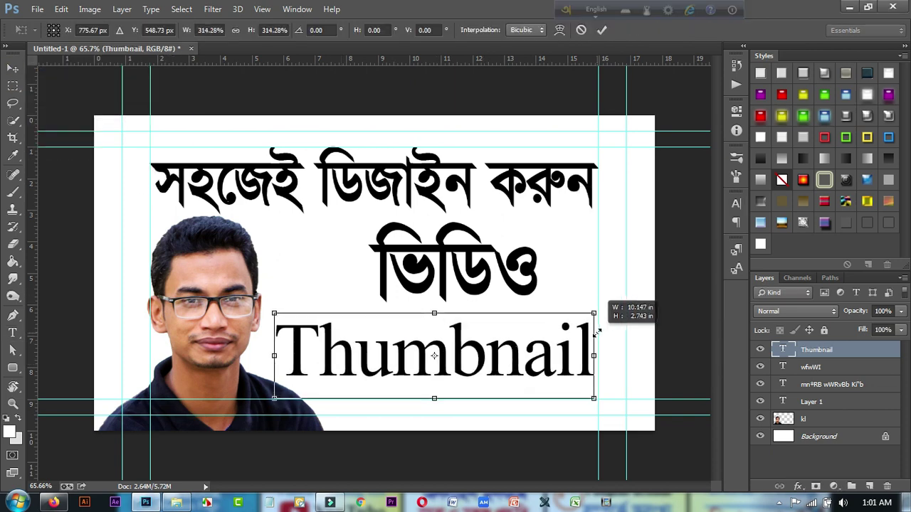
key(Return)
key(t)
click(103, 30)
text(Impact)
key(Return)
- Stretch the Thumbnail text out to the inner right guide and narrow its left side away from the man's photo
key(v)
key(ctrl+t)
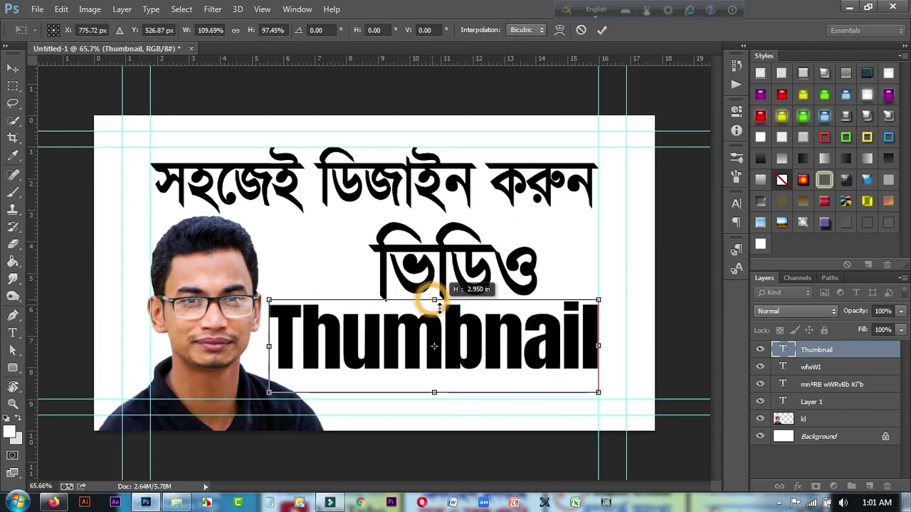
key(Return)
key(ctrl+t)
drag(264, 344, 298, 345)
key(Return)
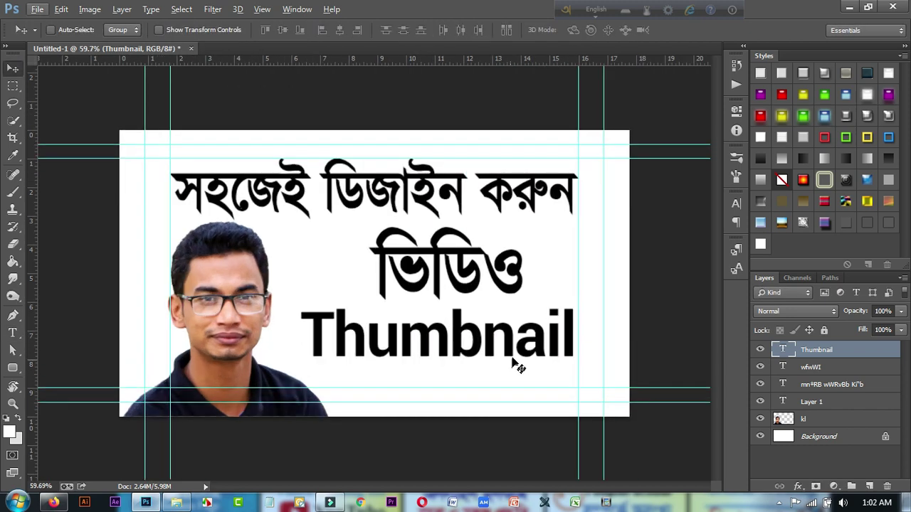
- Resize the "ভিডিও" text and shift it slightly right, between the headline and the Thumbnail line
ctrl+click(455, 267)
key(ctrl+t)
drag(500, 224, 573, 228)
drag(474, 281, 481, 293)
key(Return)
key(ctrl+minus)
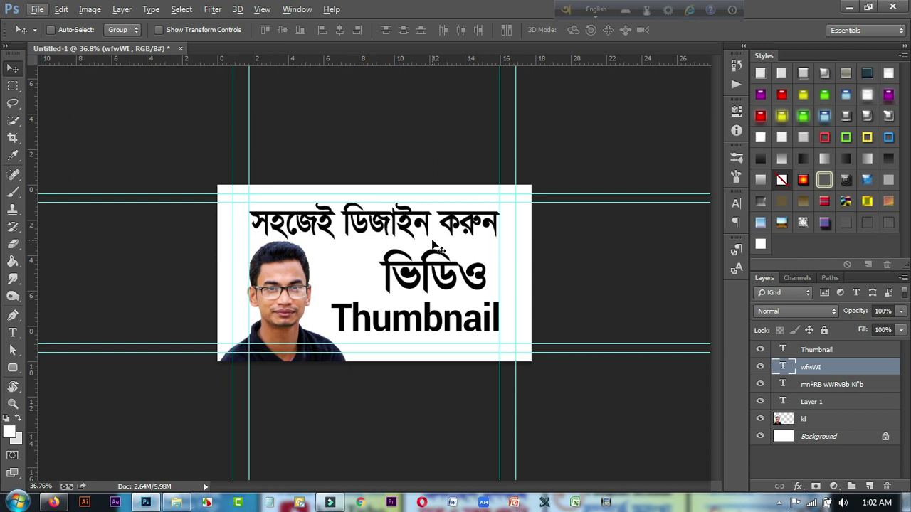
alt+scroll(434, 246, up, 2)
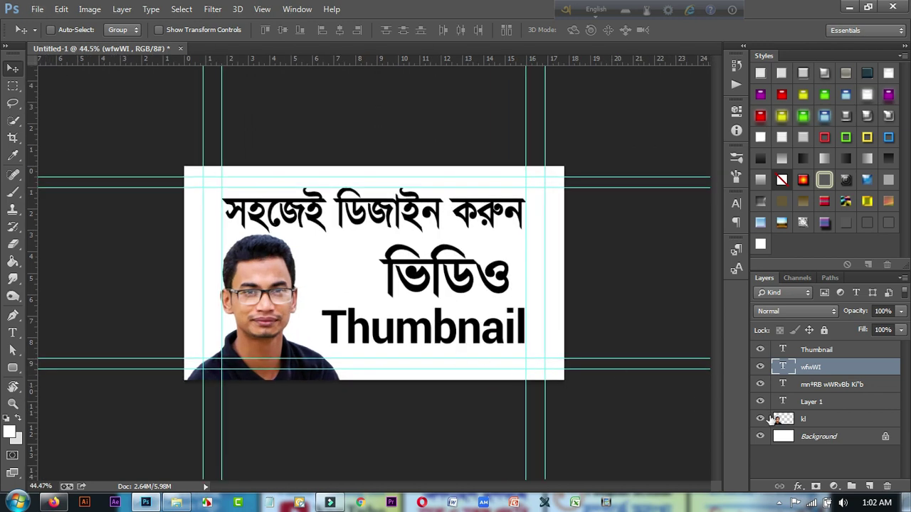
- Add a new layer above Background and draw a rectangle of about 1333 x 768 px covering the whole canvas
click(811, 422)
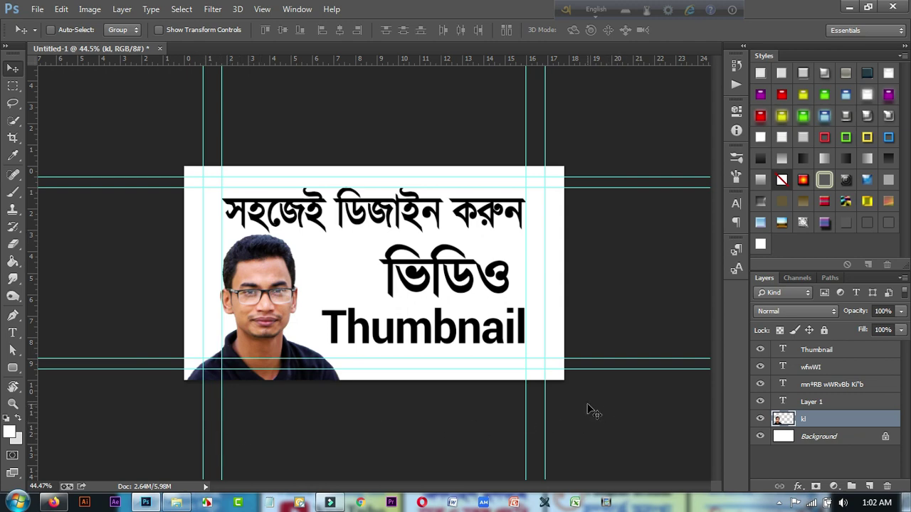
click(839, 436)
click(869, 486)
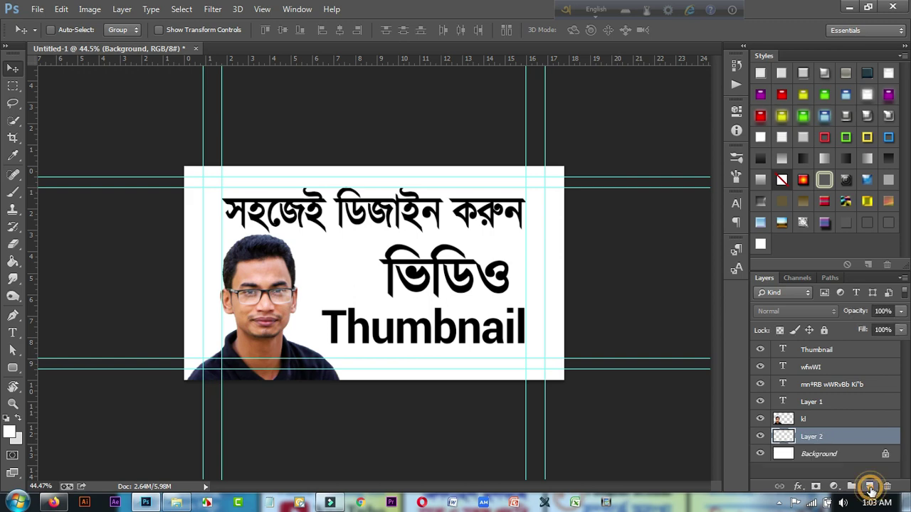
click(13, 369)
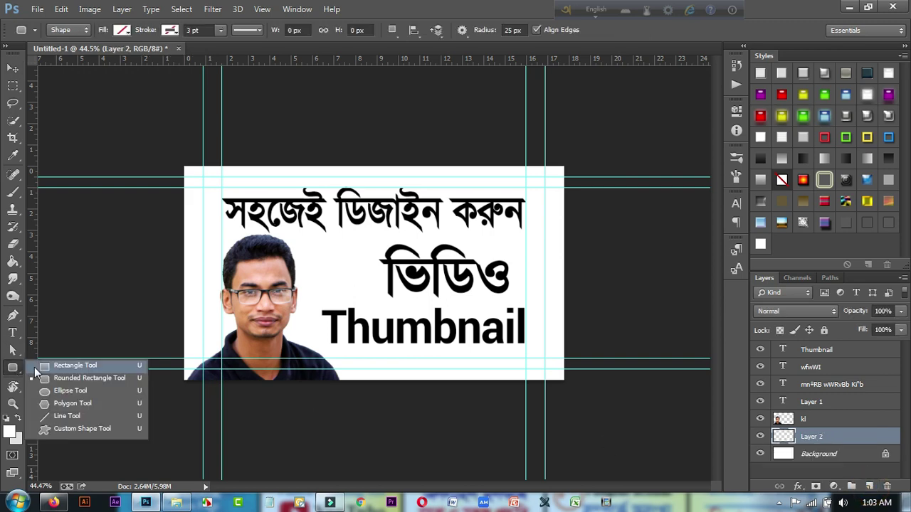
click(46, 365)
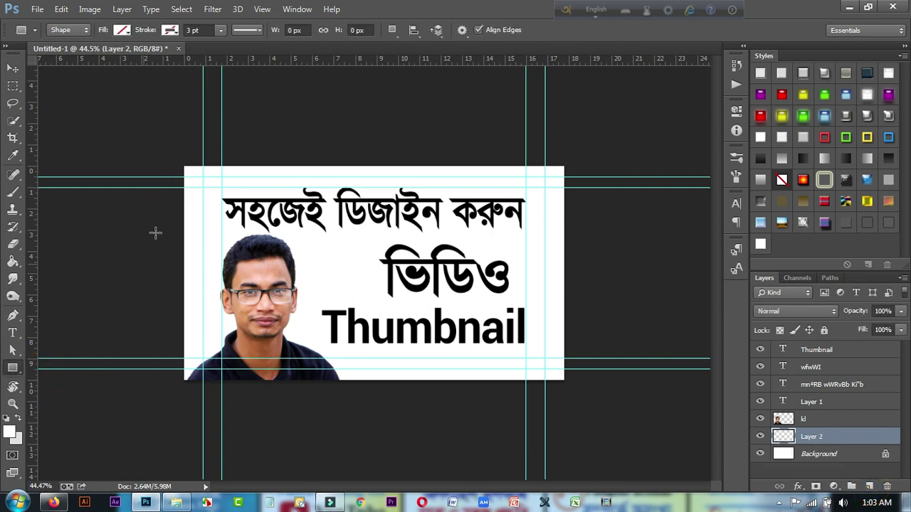
drag(177, 163, 574, 389)
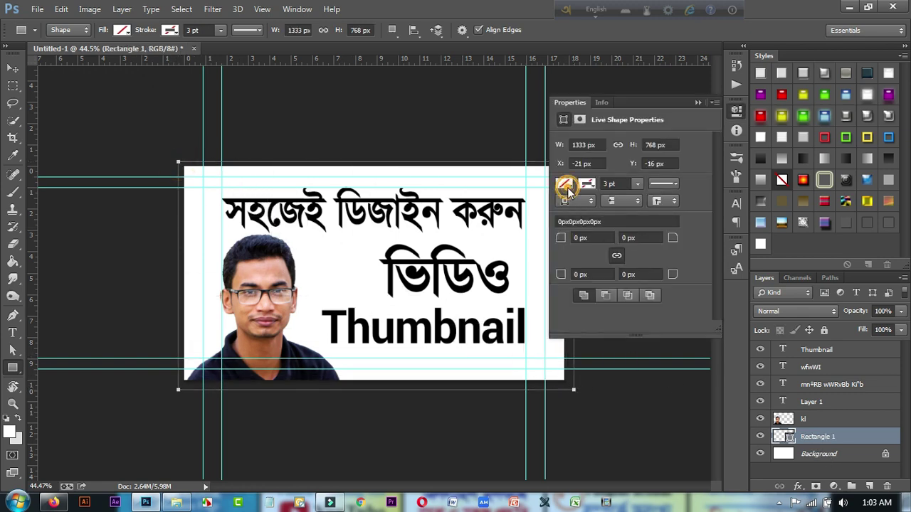
- Fill the background rectangle with yellow and leave its shape properties
click(567, 186)
click(633, 247)
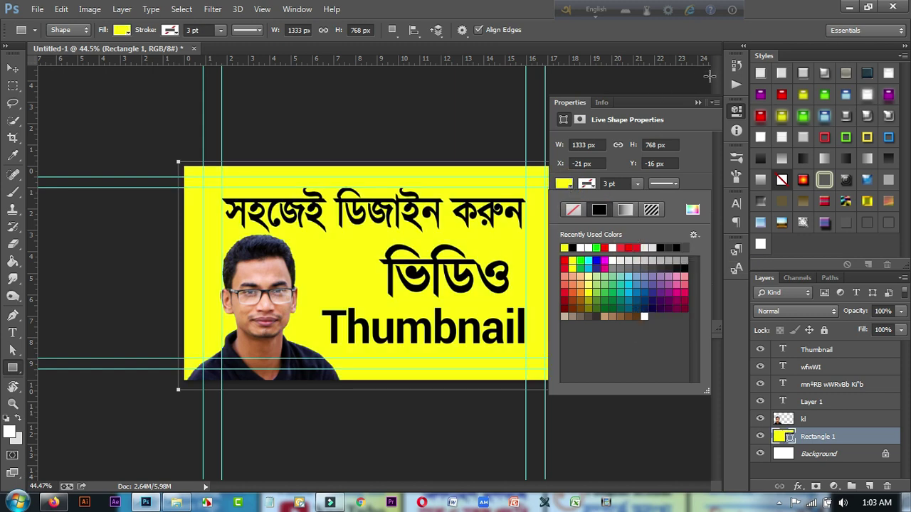
click(701, 103)
click(699, 103)
click(13, 68)
scroll(315, 346, up, 1)
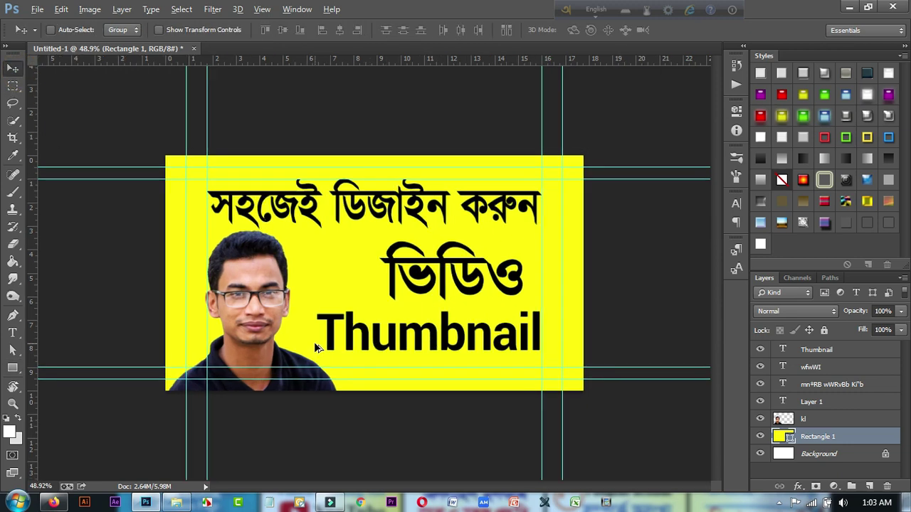
- Add a Stroke layer effect to the kl photo layer and set the stroke colour to white (ffffff)
click(811, 420)
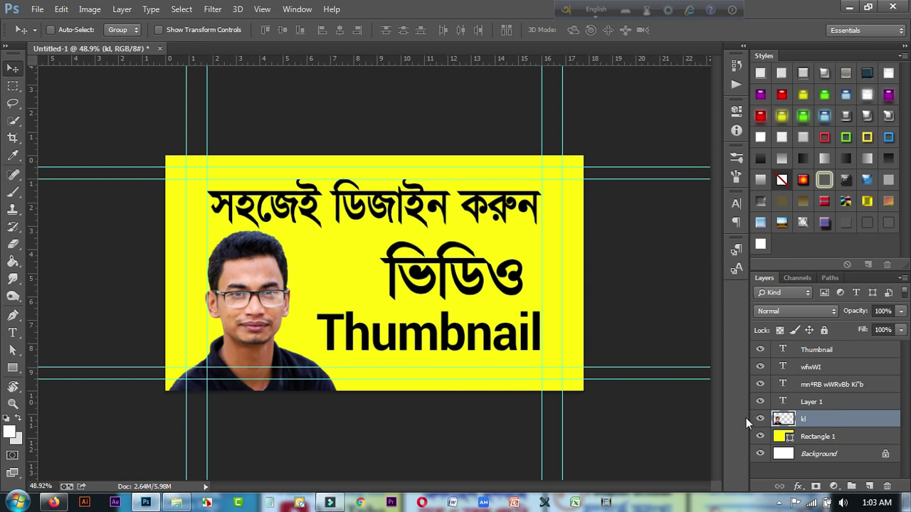
right_click(848, 422)
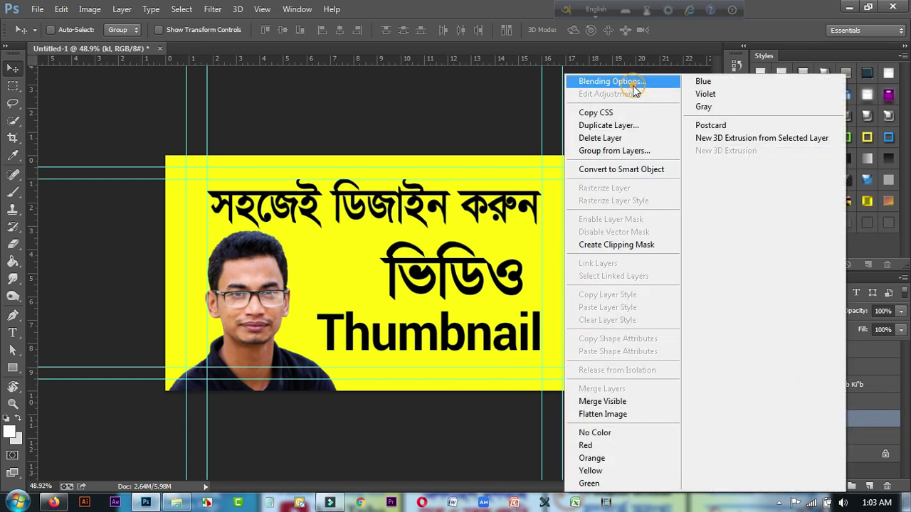
click(633, 83)
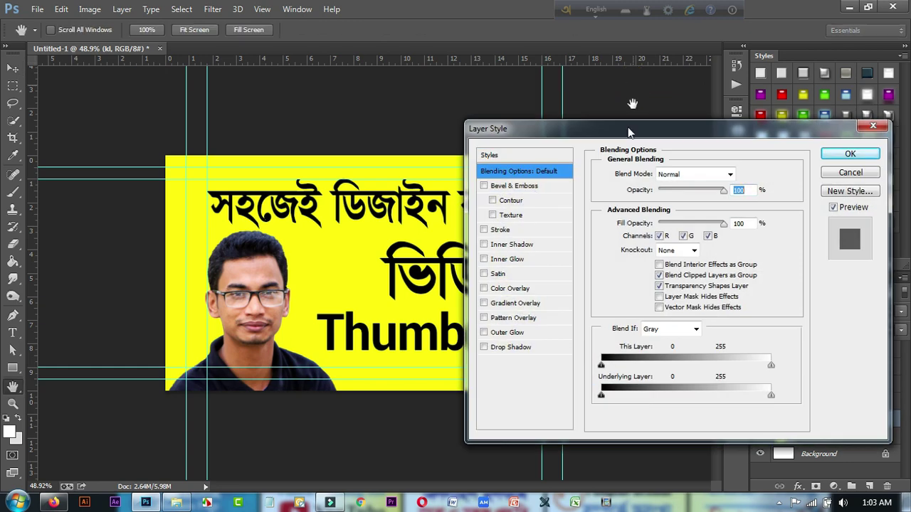
click(484, 230)
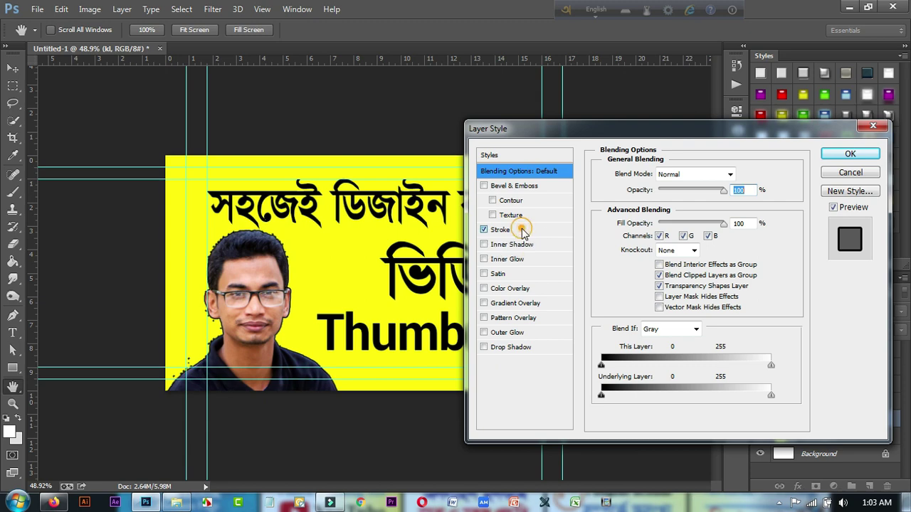
click(523, 230)
click(632, 266)
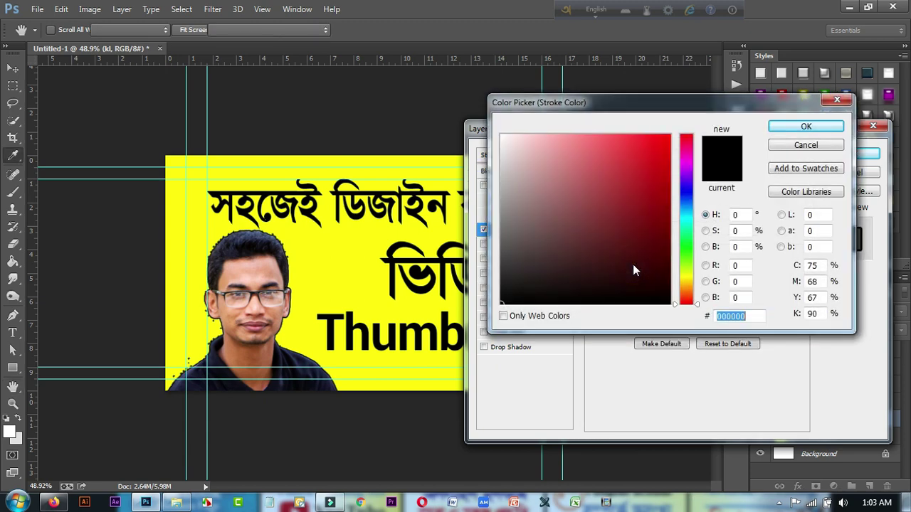
click(608, 215)
click(502, 135)
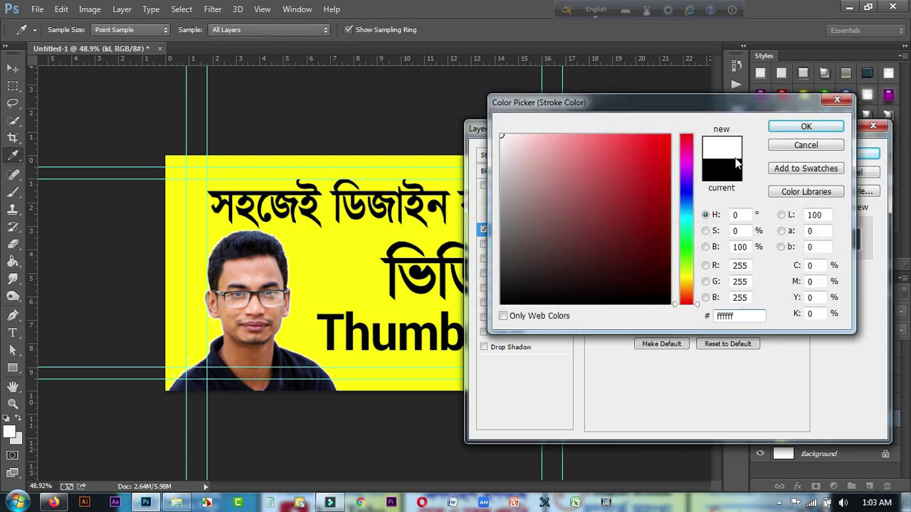
click(803, 129)
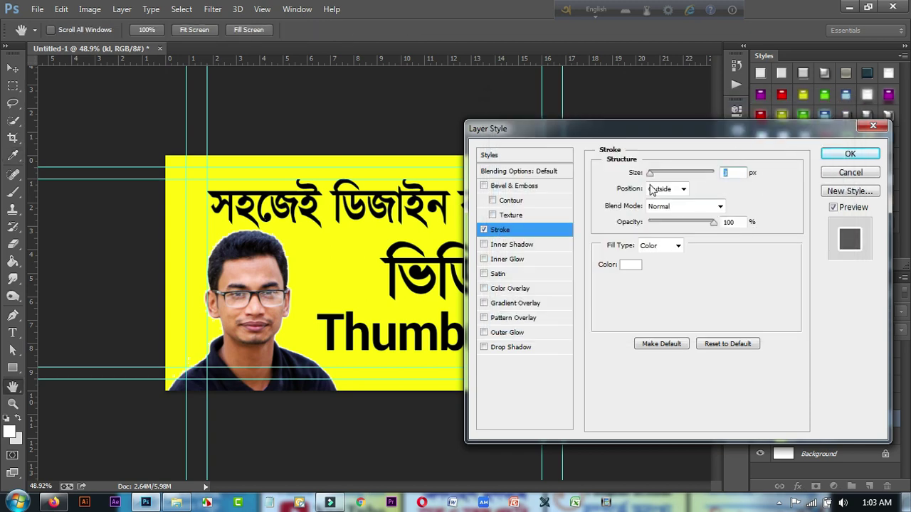
- Try a 7 px stroke and other stroke colours around the kl photo, and discard the layer style changes
drag(651, 179, 654, 178)
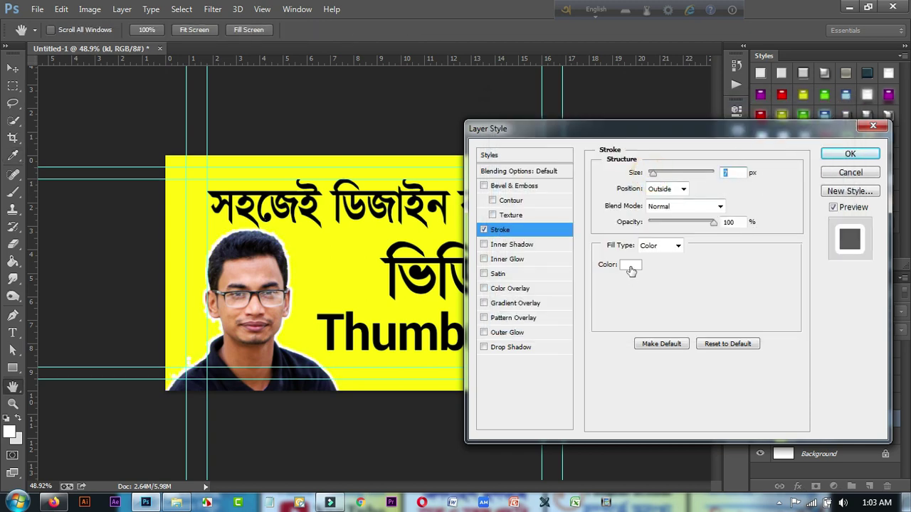
click(630, 268)
drag(640, 218, 652, 135)
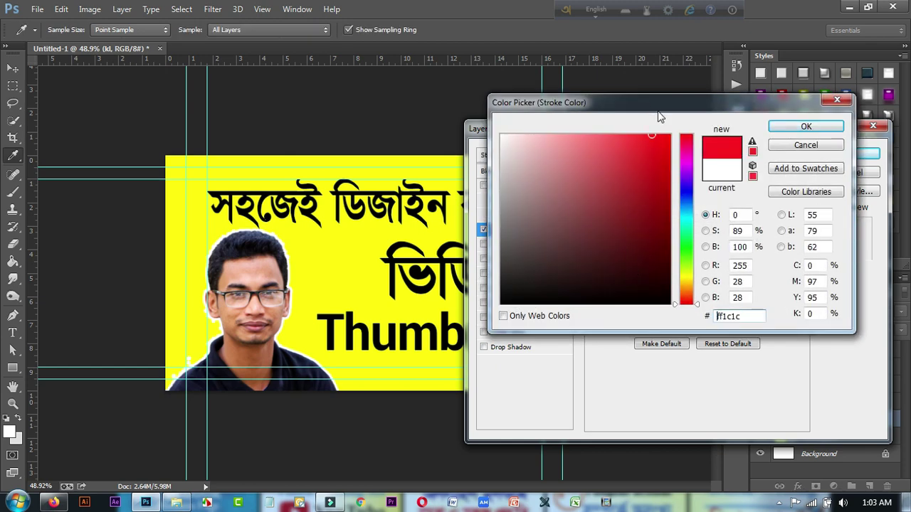
drag(694, 165, 689, 205)
drag(574, 223, 501, 135)
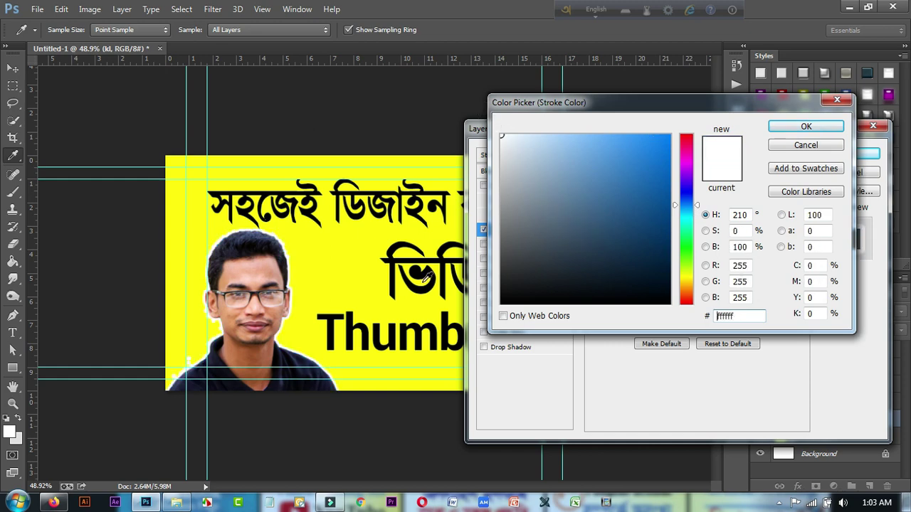
click(828, 147)
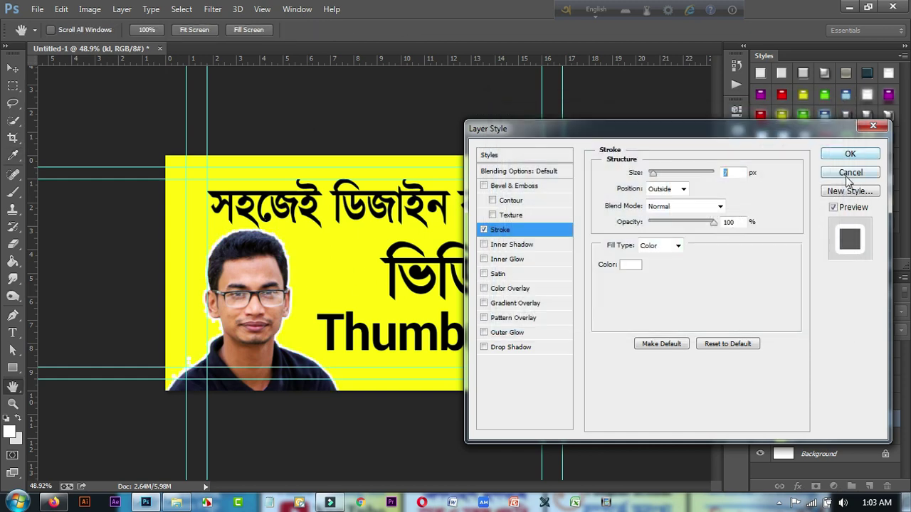
click(850, 173)
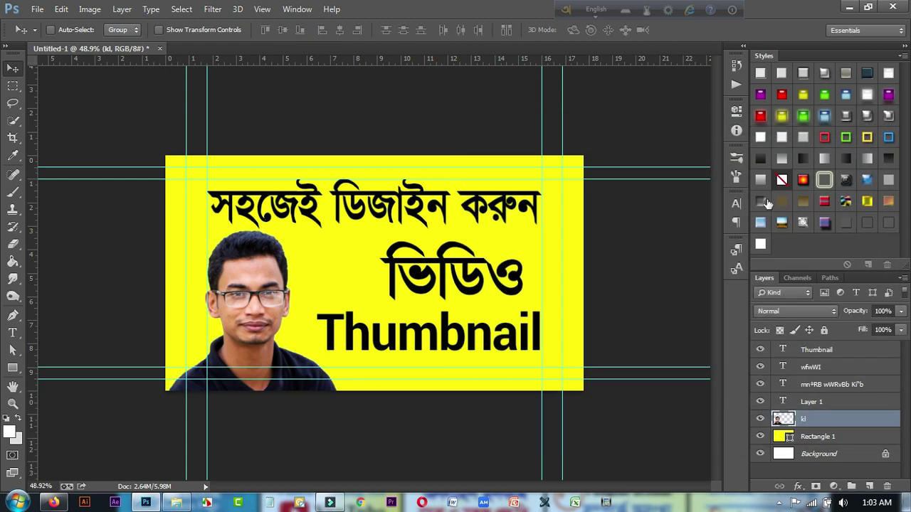
- Check the thumbnail layout with the guides hidden, and show the guides again
scroll(233, 344, up, 3)
scroll(248, 351, down, 2)
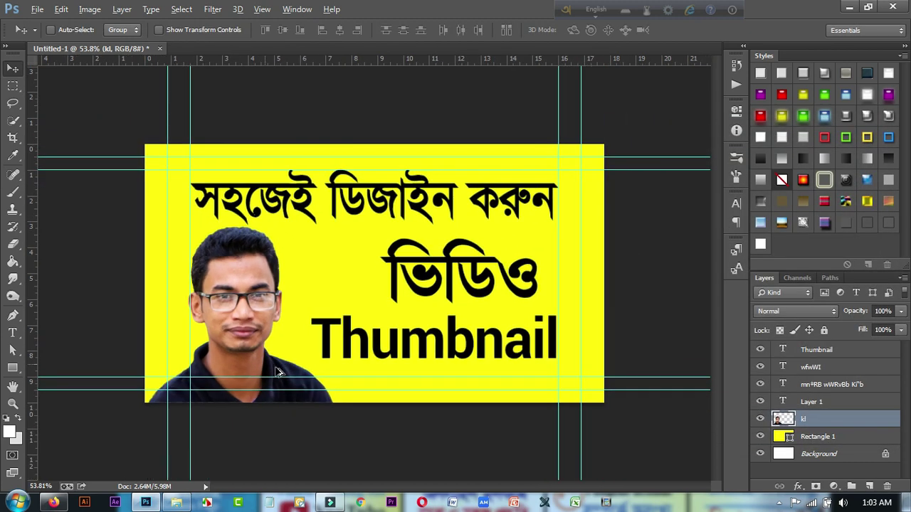
key(ctrl+semicolon)
scroll(307, 351, up, 2)
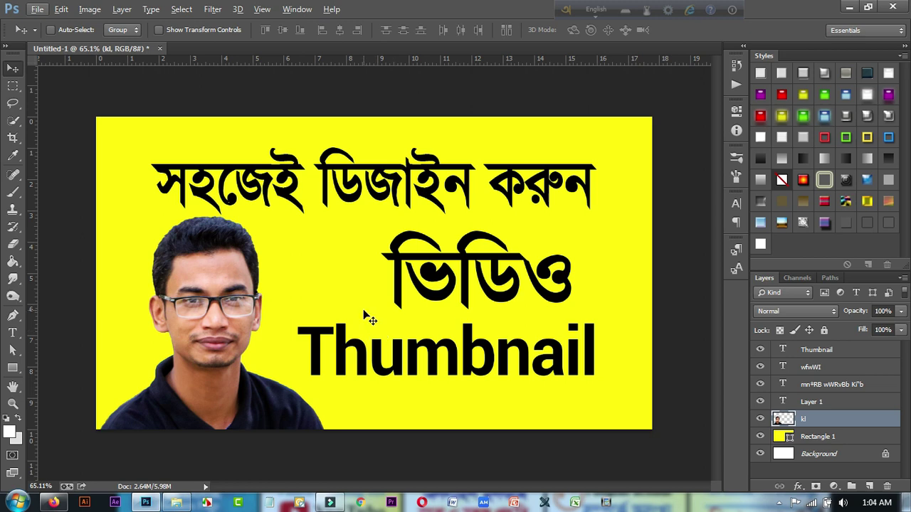
scroll(390, 212, down, 3)
key(ctrl+semicolon)
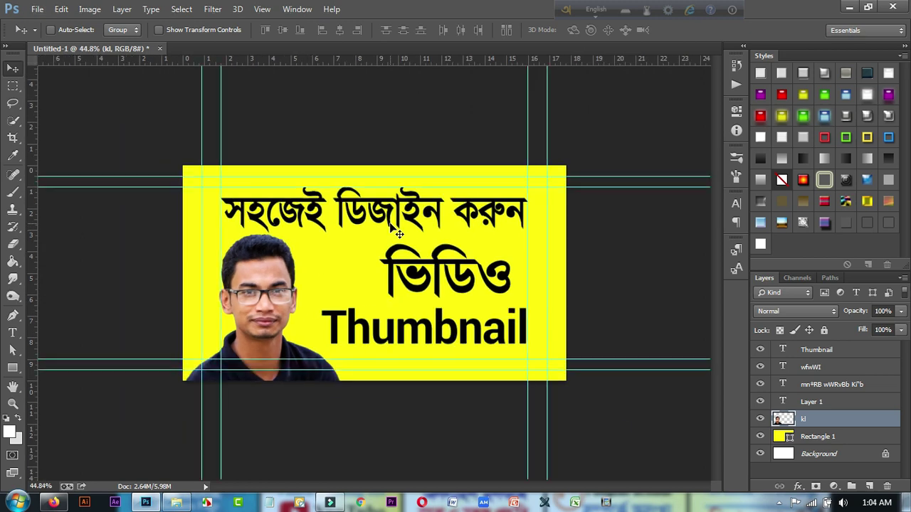
- Add a new layer above Rectangle 1 and draw a horizontal white-to-transparent linear gradient from outside the canvas's left edge to about its middle
click(811, 437)
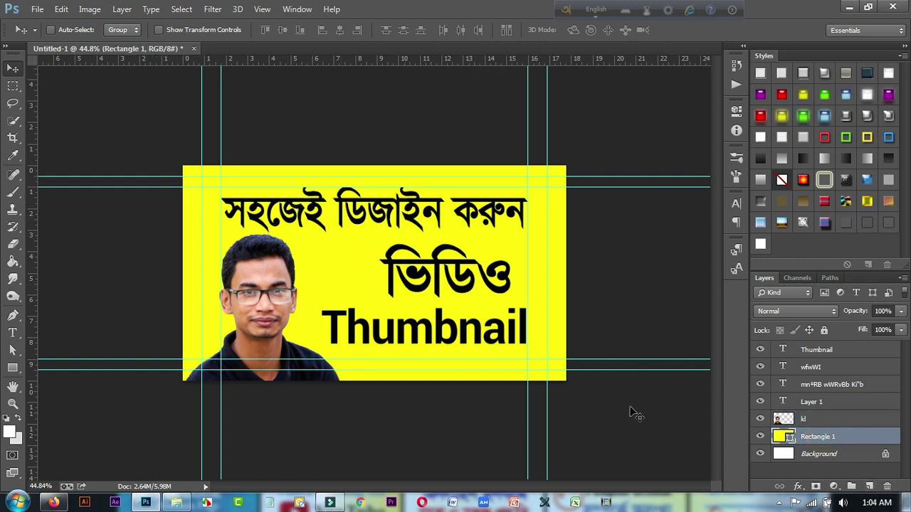
click(14, 262)
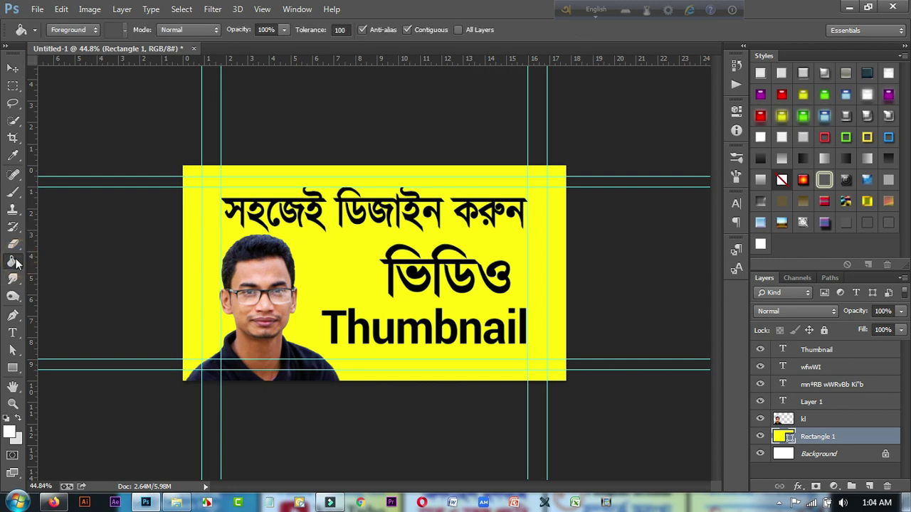
right_click(14, 262)
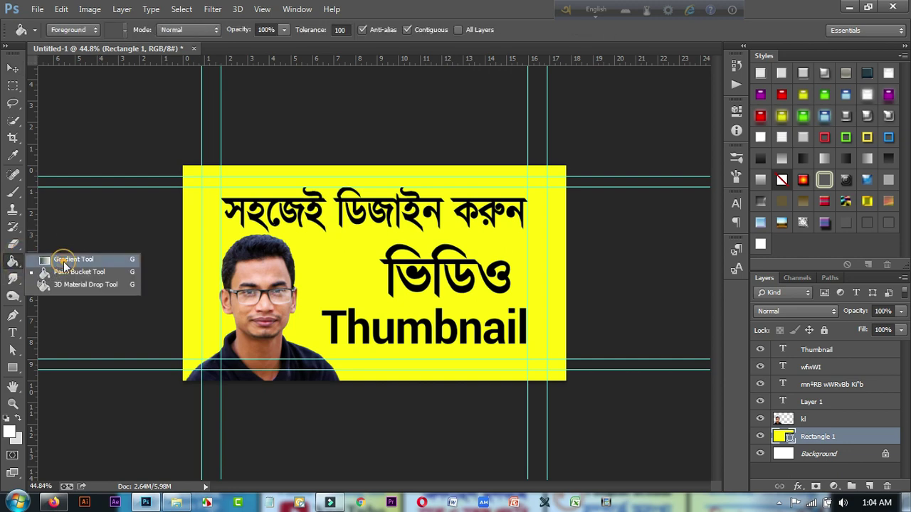
click(60, 259)
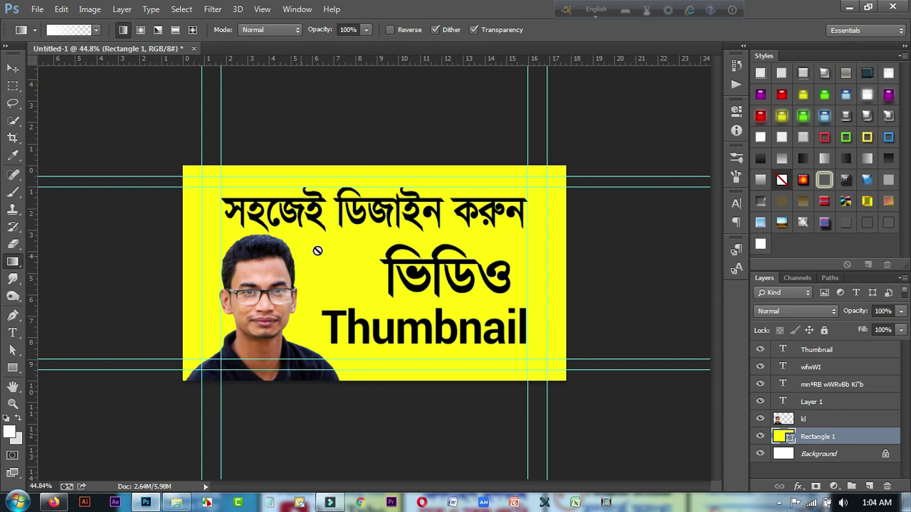
click(869, 486)
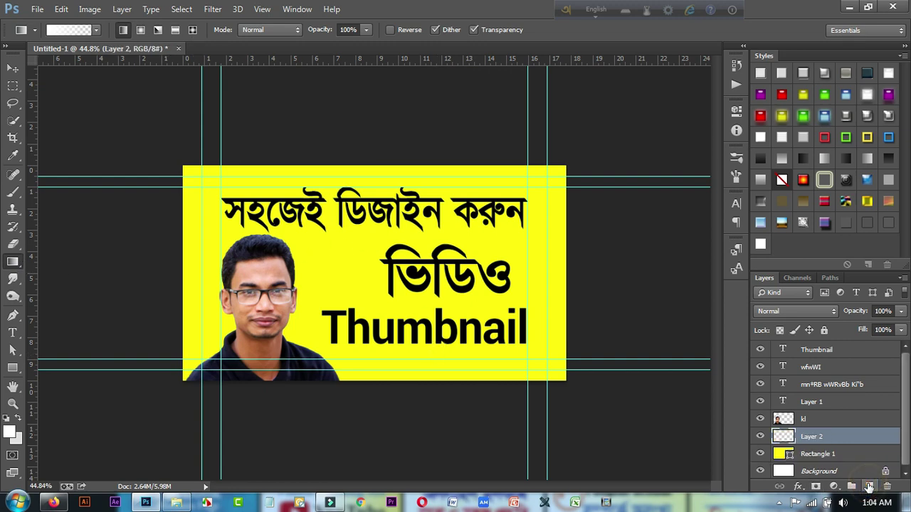
right_click(12, 261)
click(43, 259)
drag(138, 291, 339, 298)
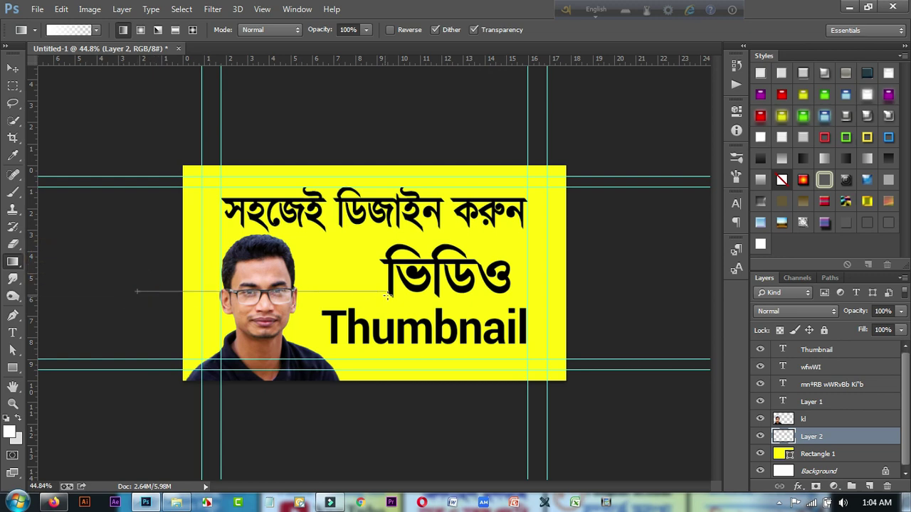
drag(388, 293, 388, 295)
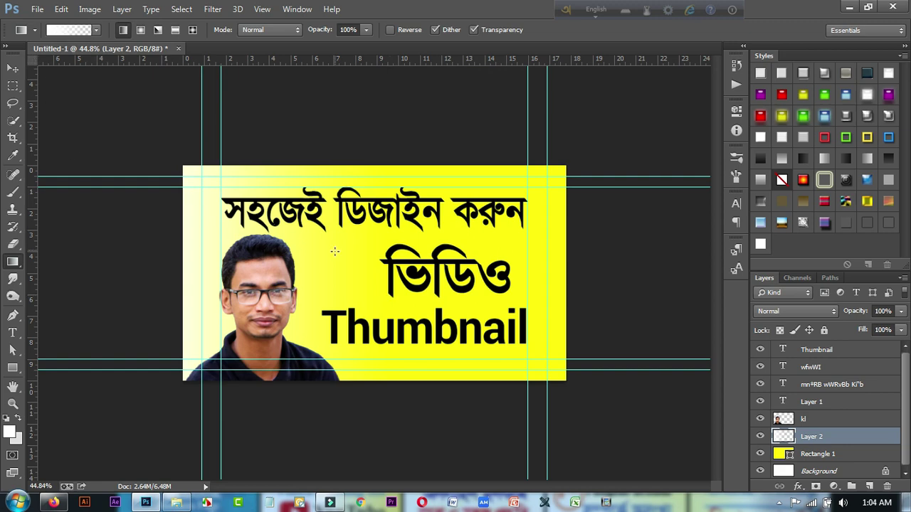
- Stretch the gradient layer to the right to 111.68% of its width, keeping its height at 100%
key(ctrl+t)
drag(387, 274, 408, 283)
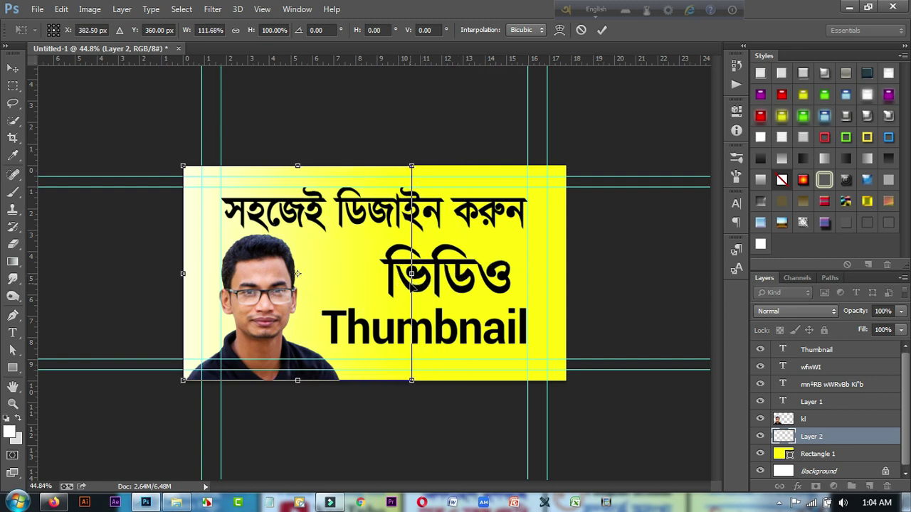
key(Return)
key(g)
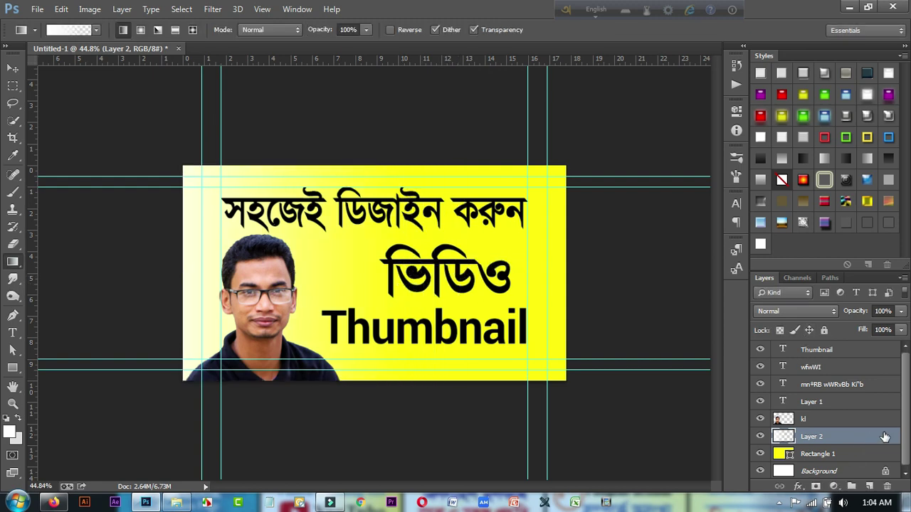
- Add a Color Overlay layer effect to the gradient on Layer 2
right_click(883, 436)
click(691, 21)
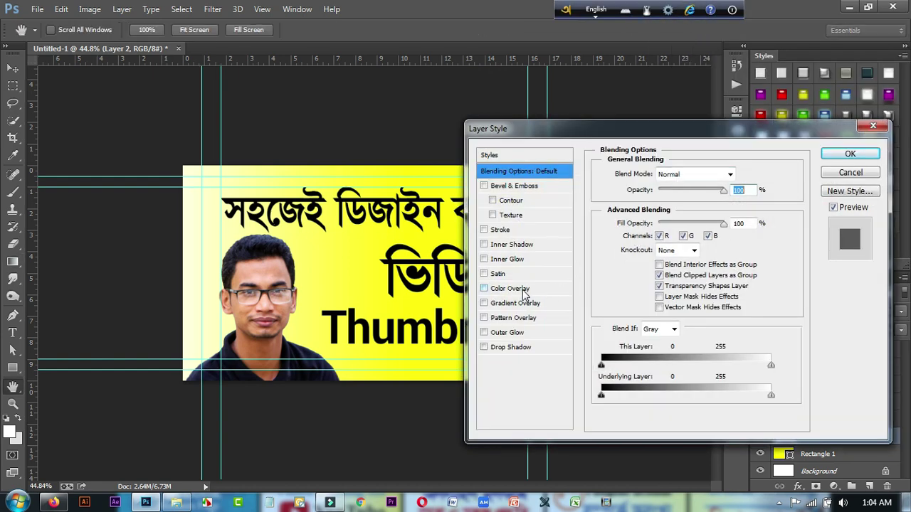
click(527, 288)
drag(589, 142, 718, 160)
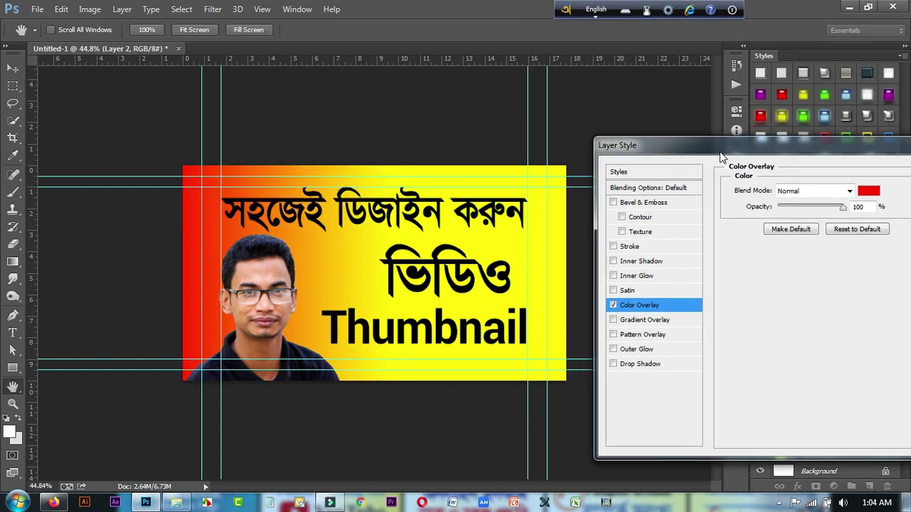
- Try cyan, pink and pale yellow overlay colours, settle on white at 100% opacity, and apply the layer style
click(872, 196)
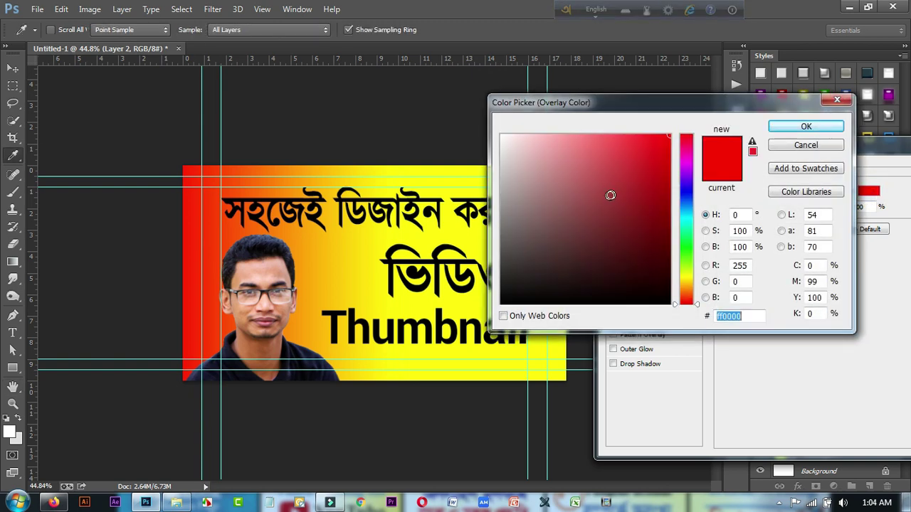
click(684, 201)
click(685, 223)
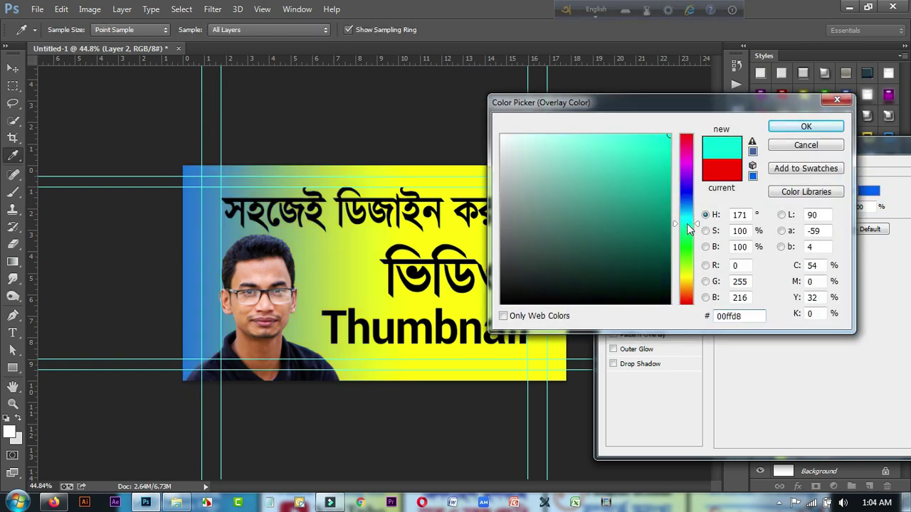
mouse_move(630, 217)
mouse_down()
mouse_move(596, 149)
mouse_move(565, 135)
mouse_up()
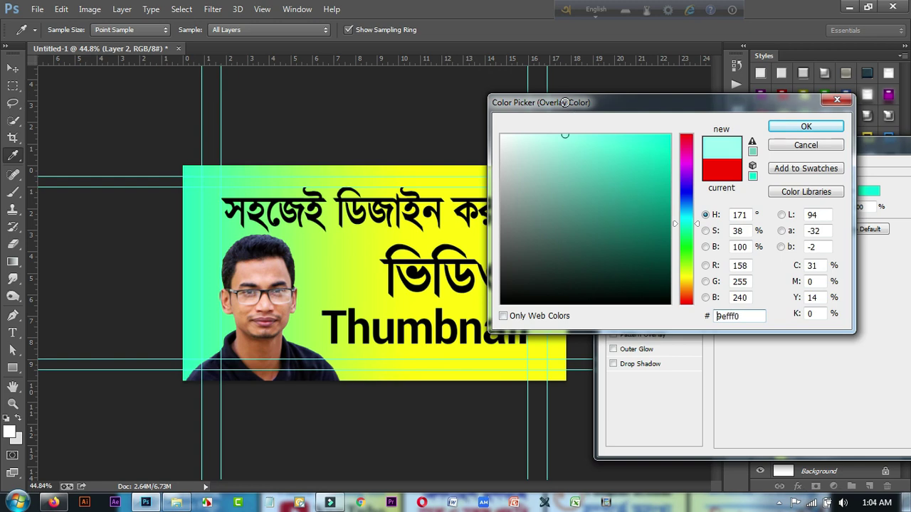
click(685, 146)
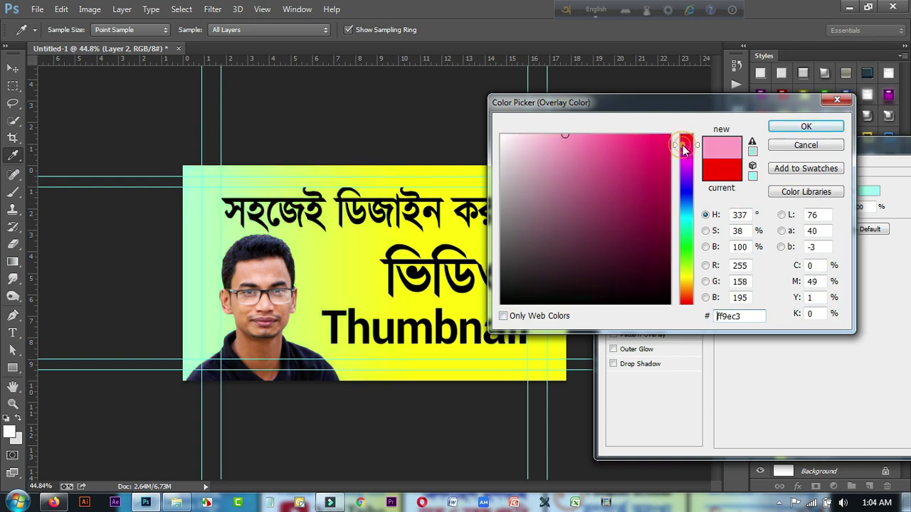
mouse_move(690, 161)
mouse_down()
mouse_move(687, 287)
mouse_move(687, 272)
mouse_up()
drag(625, 211, 484, 91)
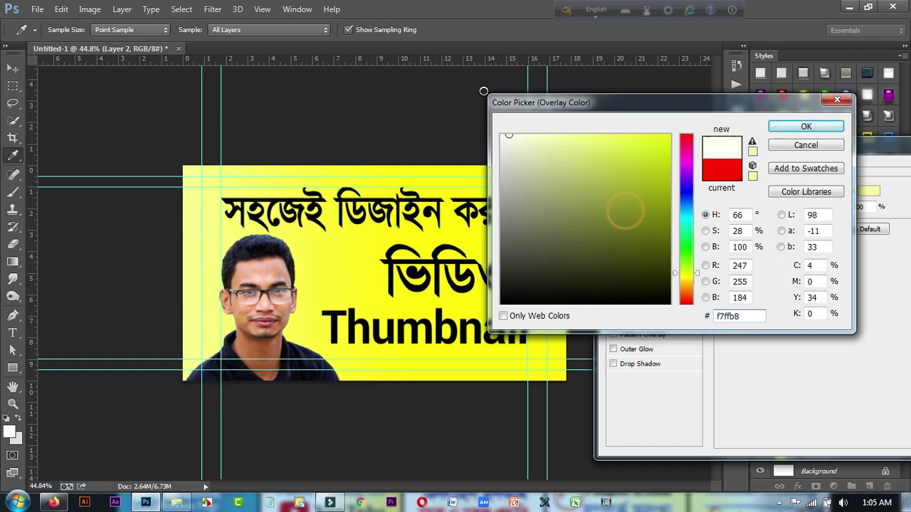
click(806, 126)
drag(801, 141, 607, 160)
click(801, 185)
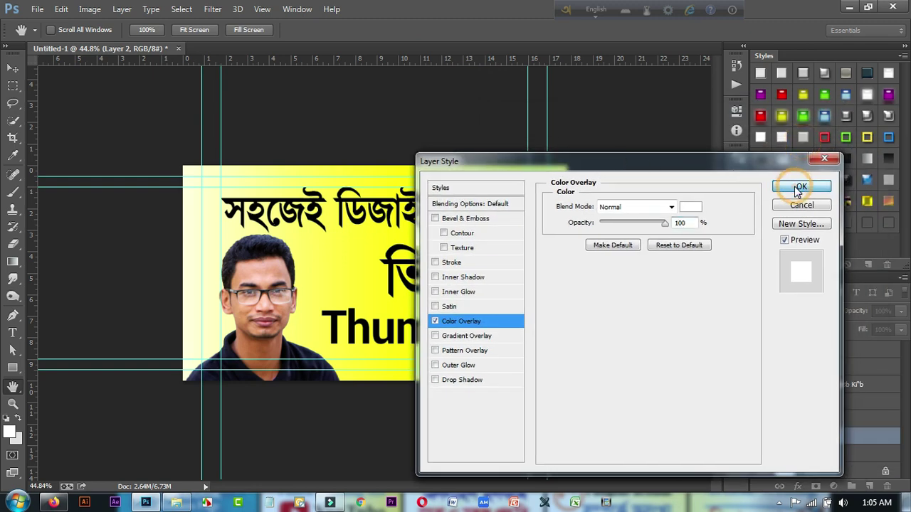
- Try red (ff2323) and white (ffffff) as the colour of the "ভিডিও" text, and discard the colour change
scroll(359, 231, up, 2)
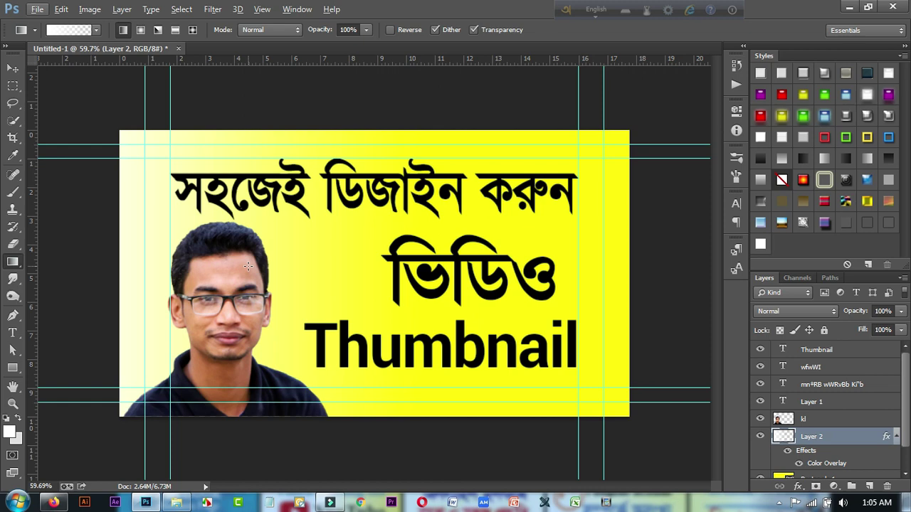
scroll(281, 281, down, 1)
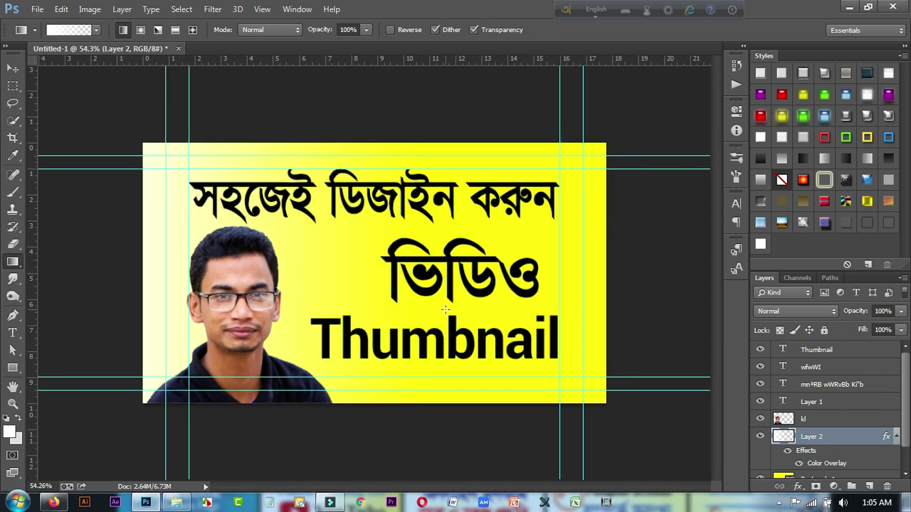
click(12, 332)
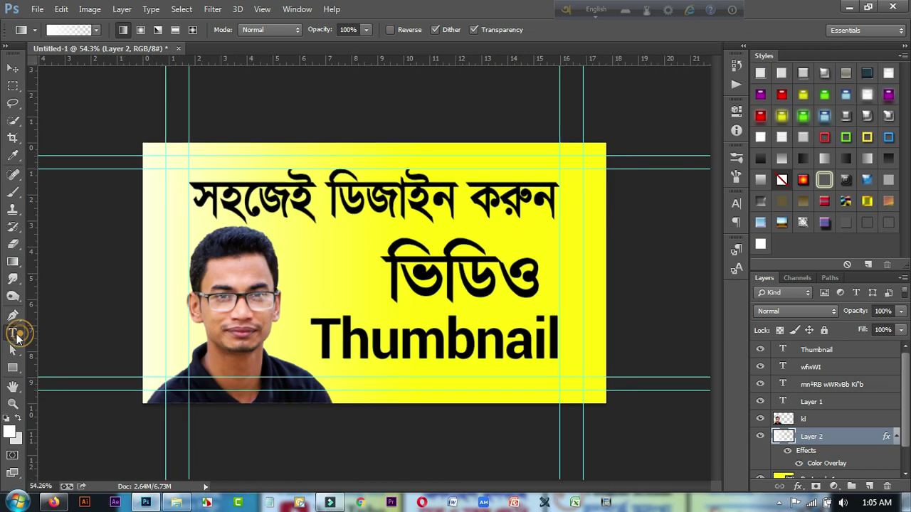
click(449, 278)
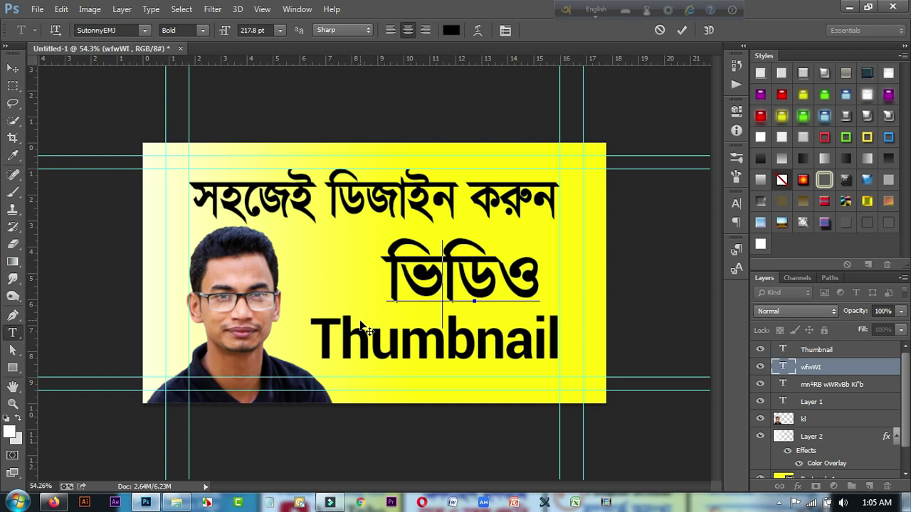
drag(376, 278, 530, 286)
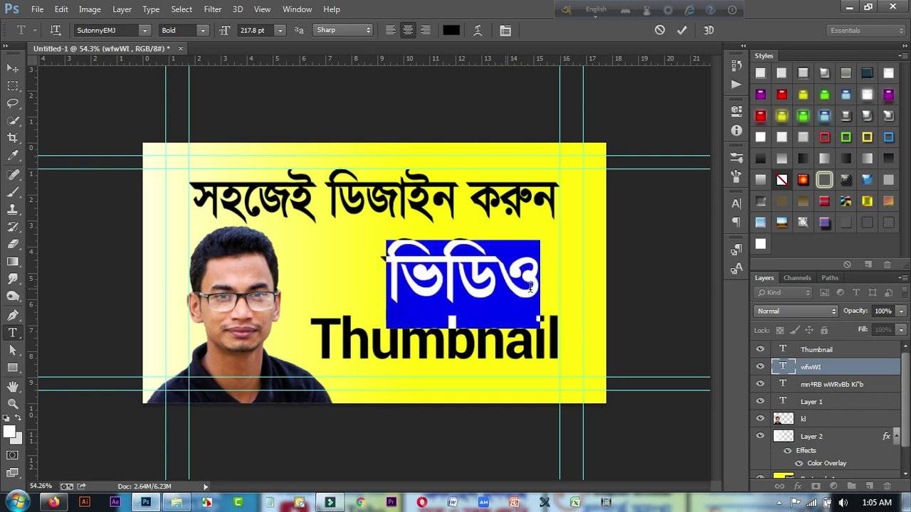
click(737, 203)
click(703, 280)
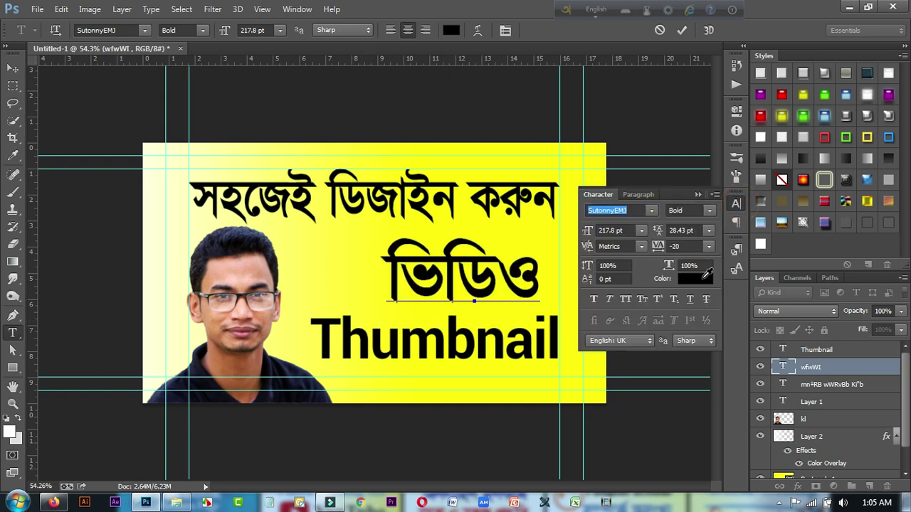
click(649, 129)
click(646, 134)
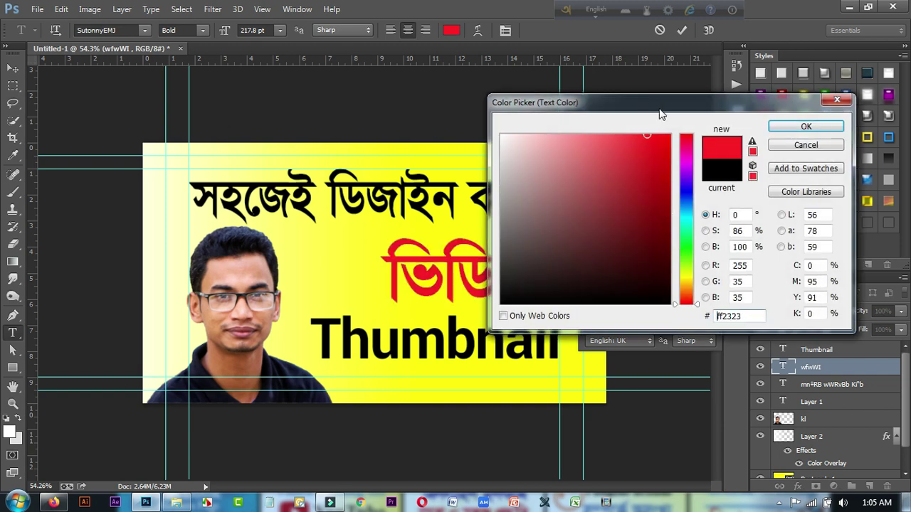
drag(629, 111, 742, 98)
drag(657, 144, 588, 97)
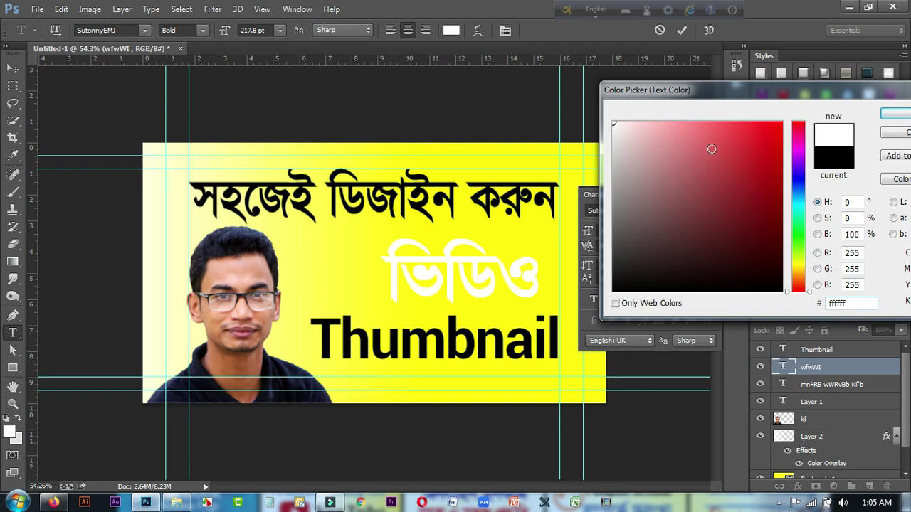
drag(738, 144, 586, 95)
click(762, 86)
click(700, 194)
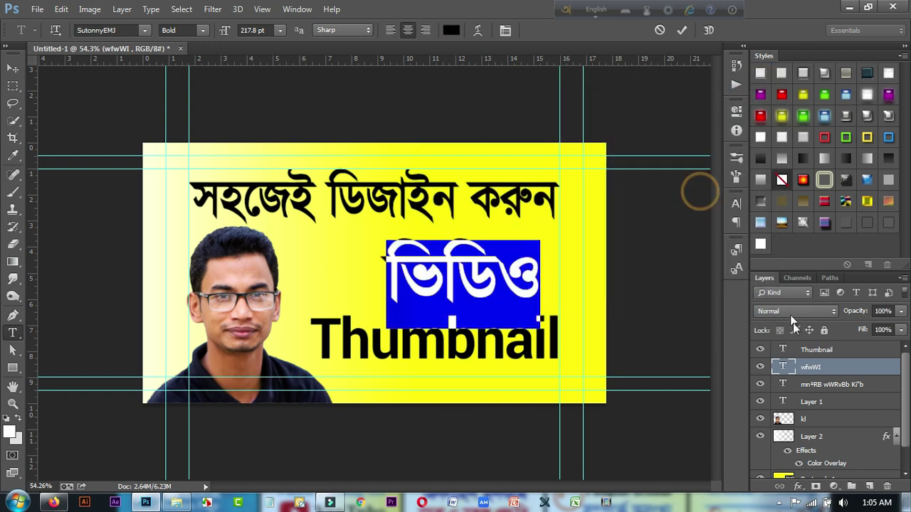
- Draw a rounded rectangle of about 602 x 220 px with a 25 px radius around "ভিডিও", directly above the headline's text layer
click(853, 386)
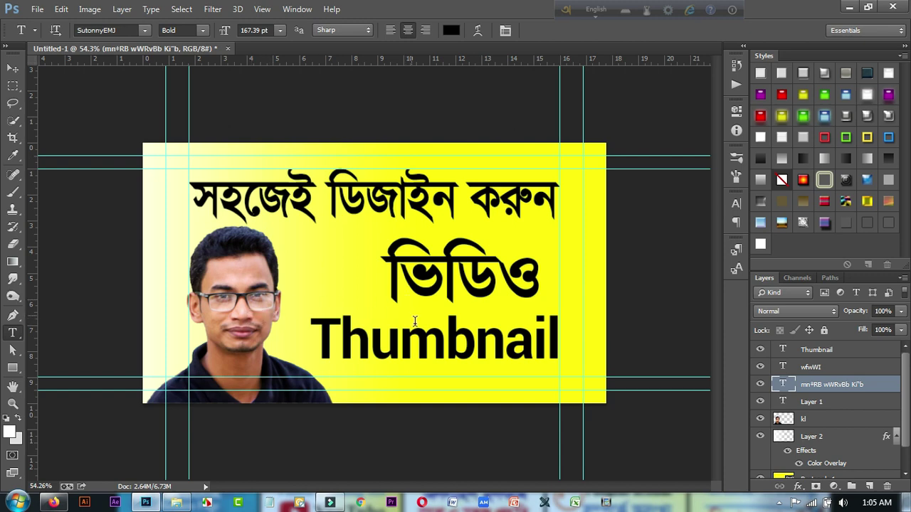
click(12, 368)
click(53, 378)
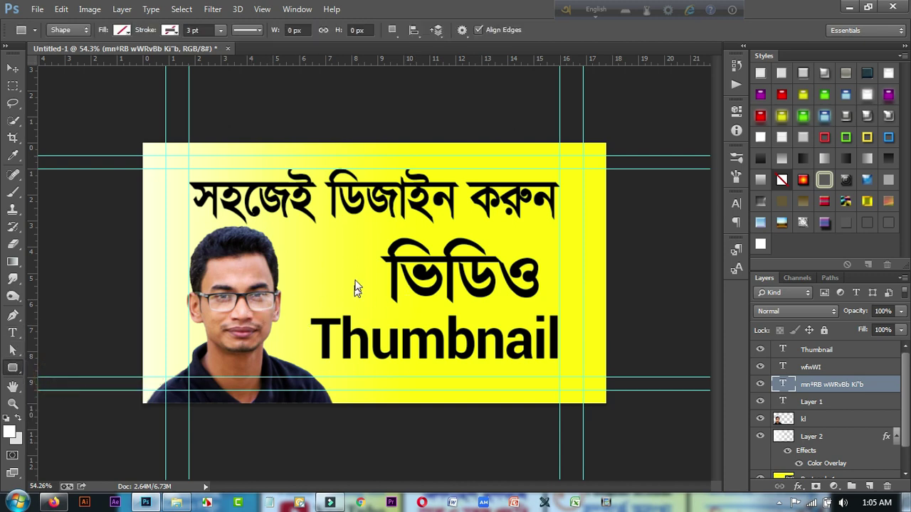
drag(345, 230, 554, 306)
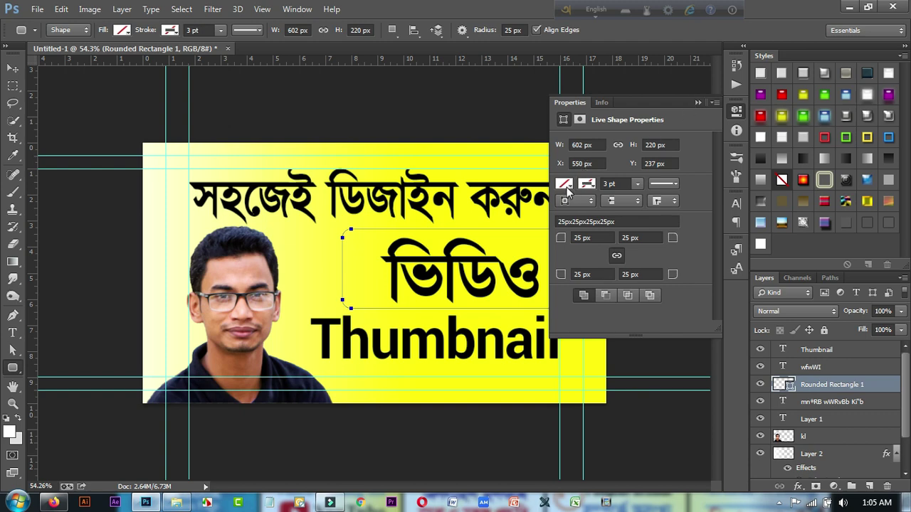
- Fill the rounded rectangle behind "ভিডিও" with red from the recently used colours
click(565, 185)
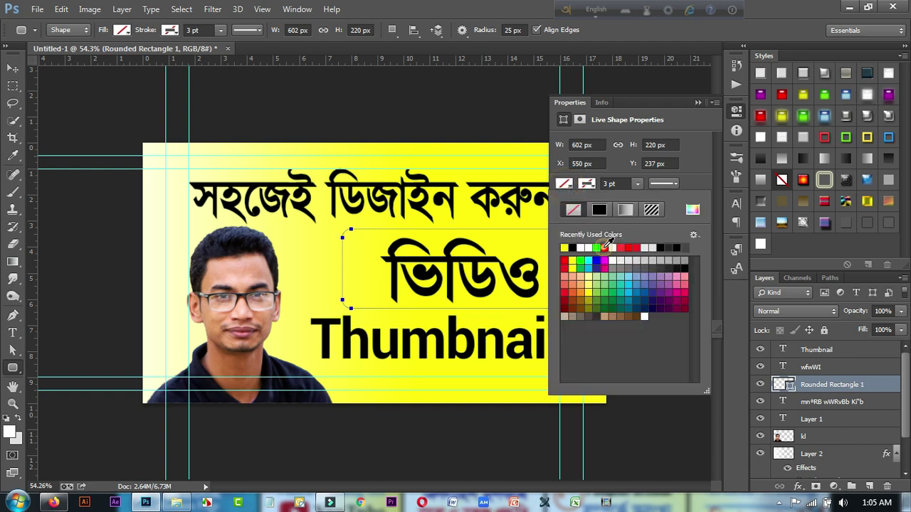
click(604, 247)
click(696, 100)
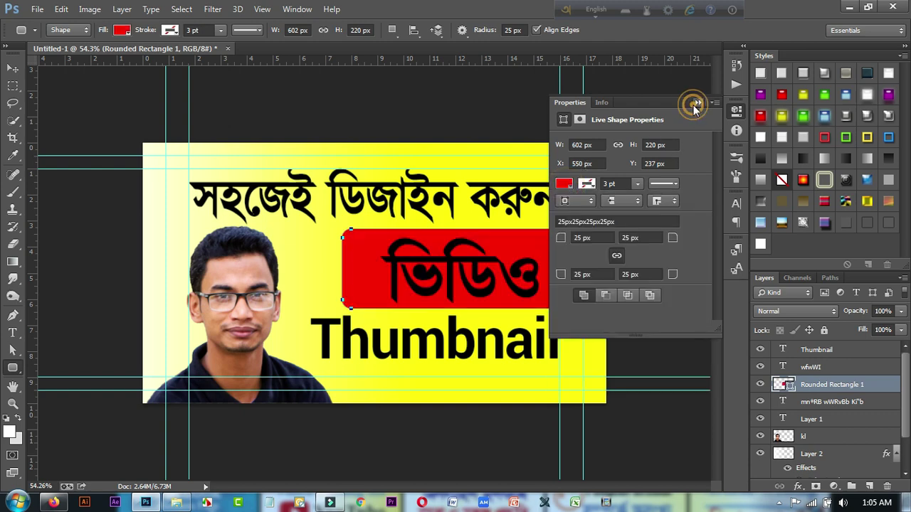
click(698, 102)
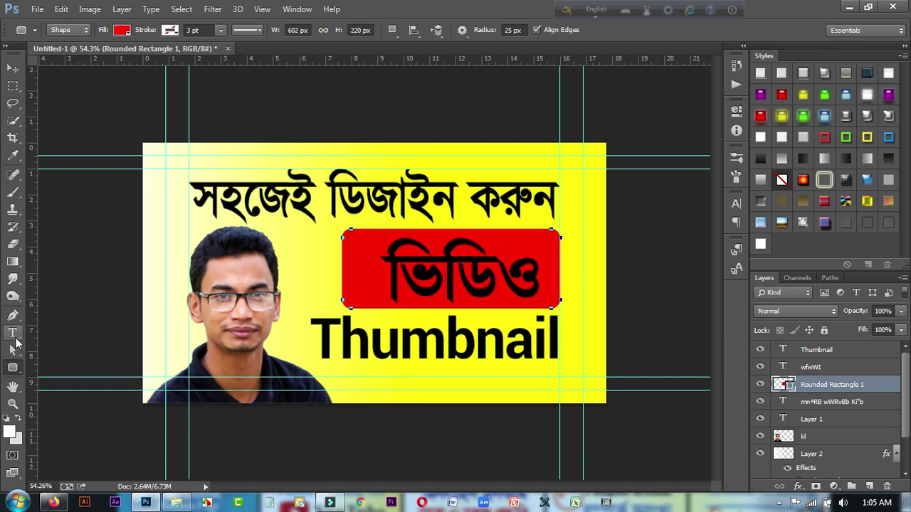
- Change the colour of the "ভিডিও" text to white (ffffff) and commit the text edit
click(12, 332)
click(396, 271)
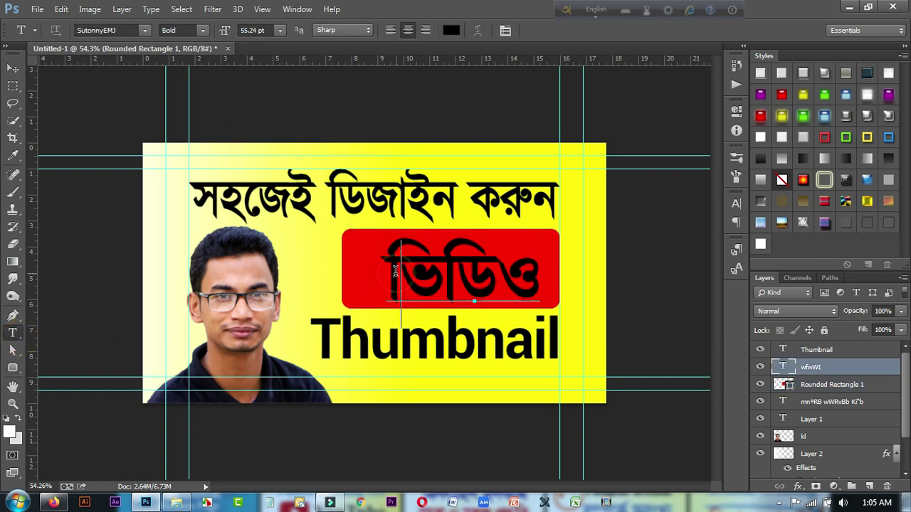
drag(377, 265, 539, 269)
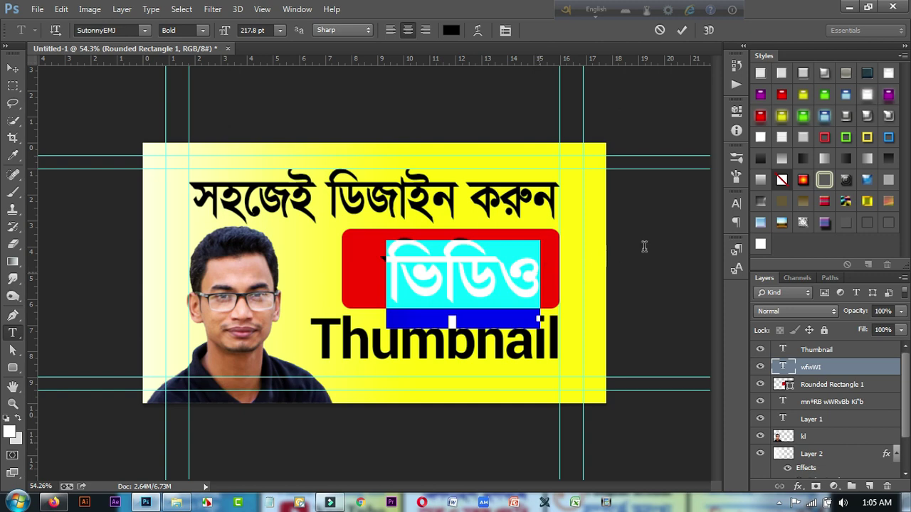
click(736, 204)
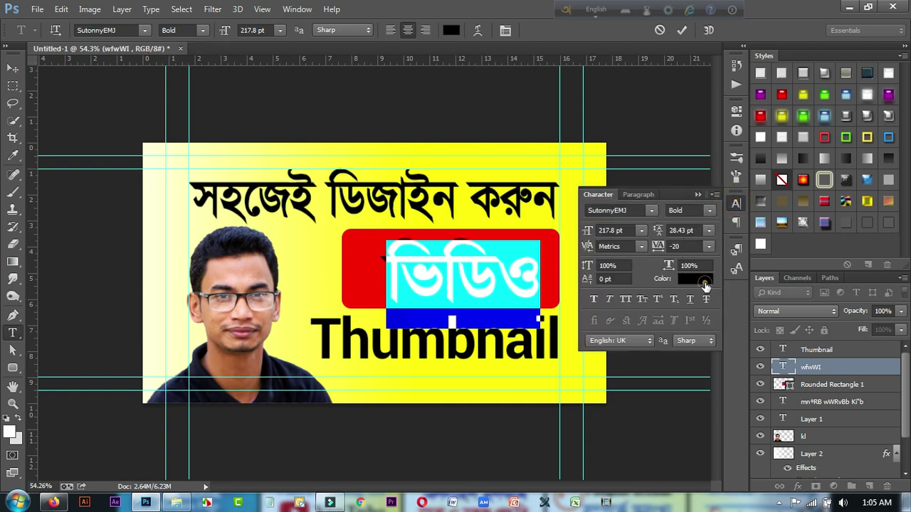
click(695, 279)
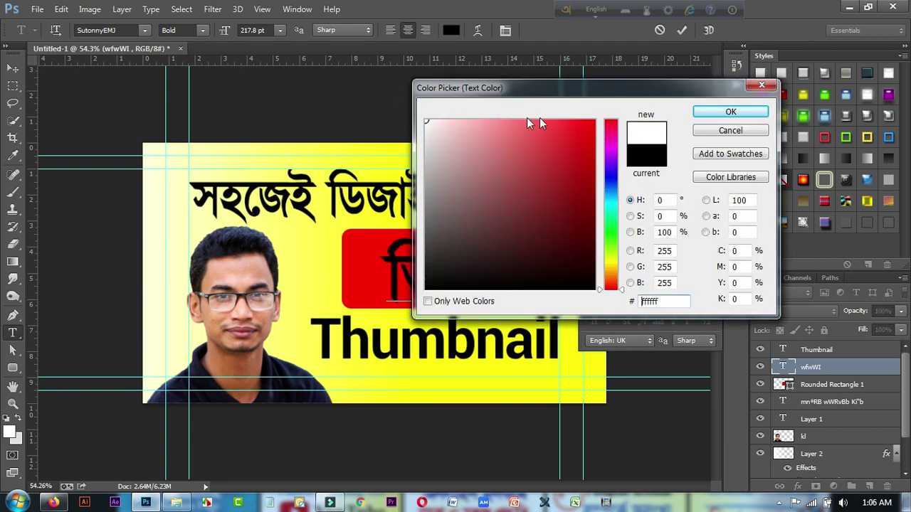
click(730, 111)
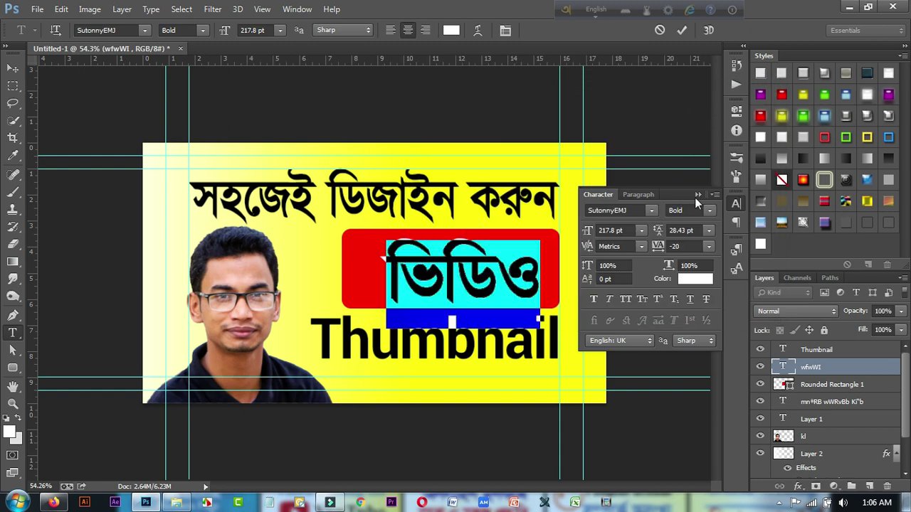
click(698, 194)
click(12, 67)
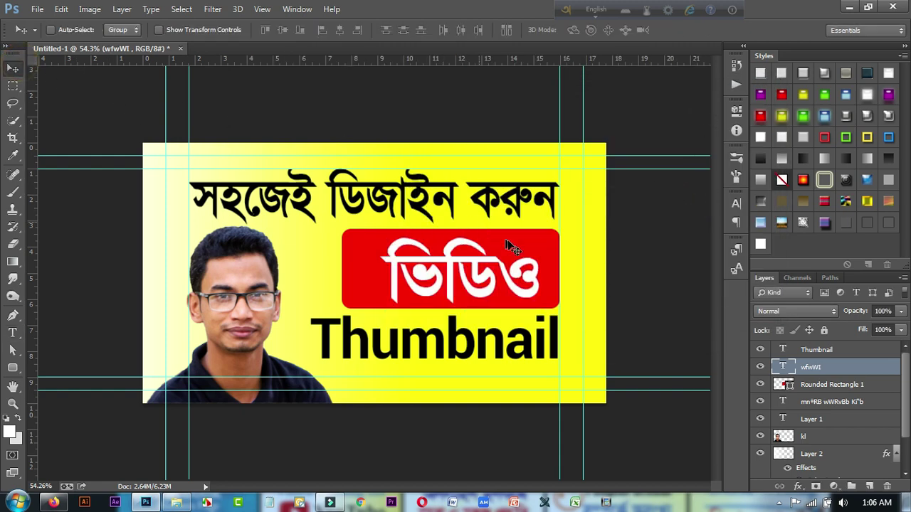
- Narrow the red rounded rectangle from its left side to 90.86% of its width, keeping its height at 100%
scroll(506, 242, up, 3)
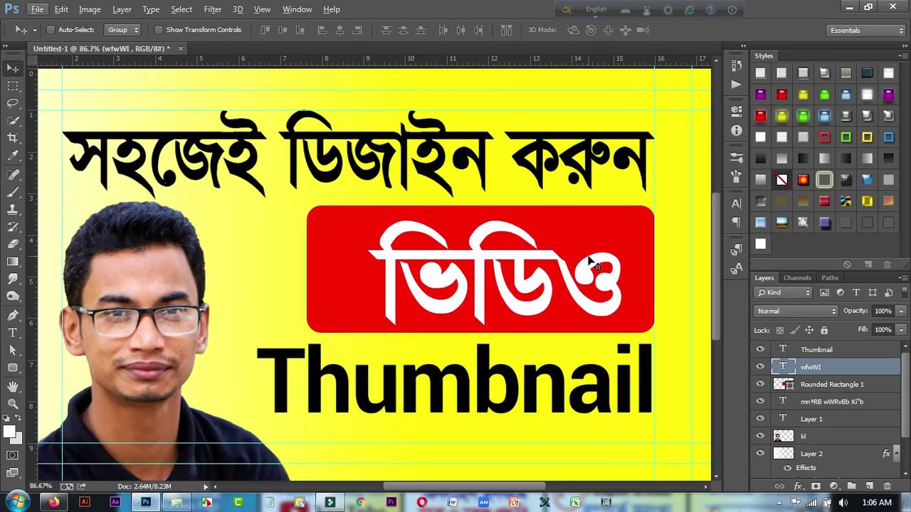
click(840, 384)
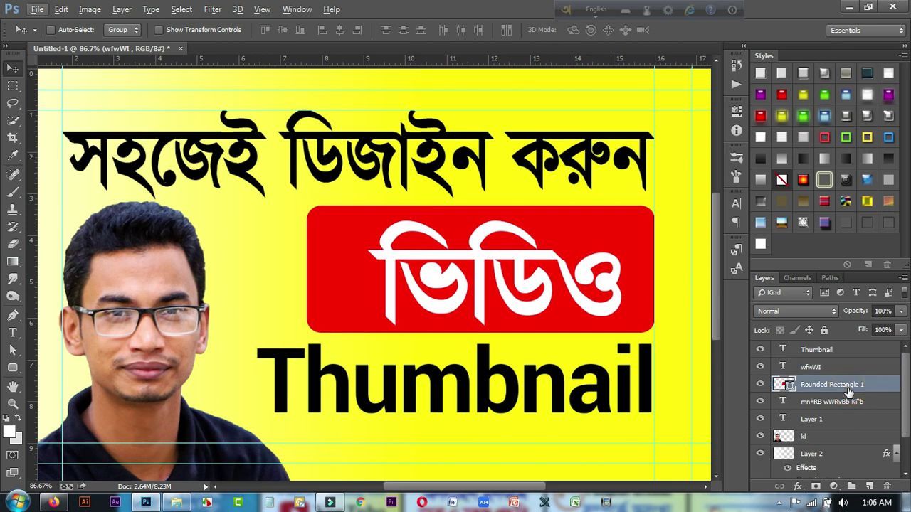
key(ctrl+t)
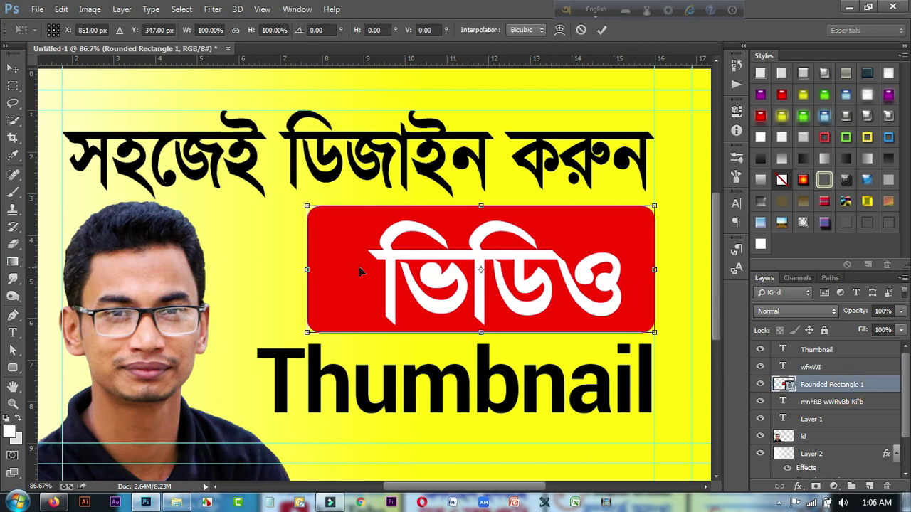
drag(311, 274, 341, 269)
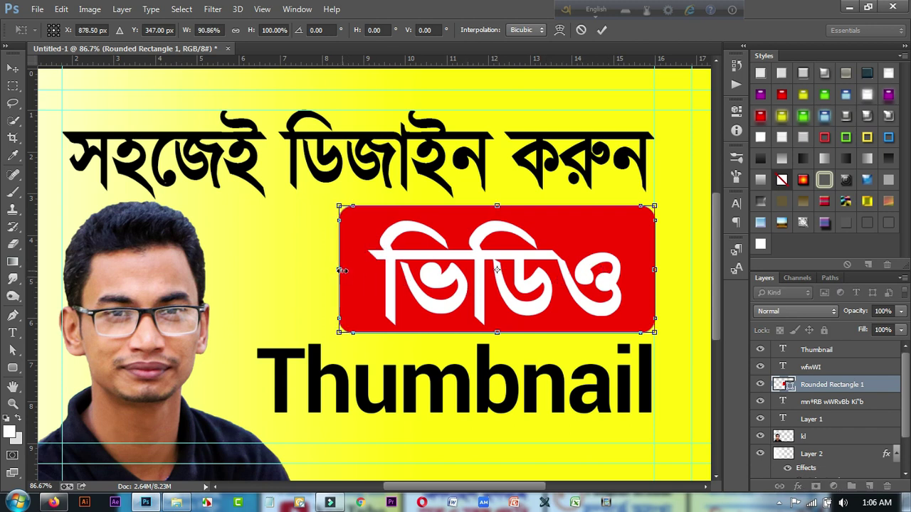
key(Return)
scroll(349, 284, down, 4)
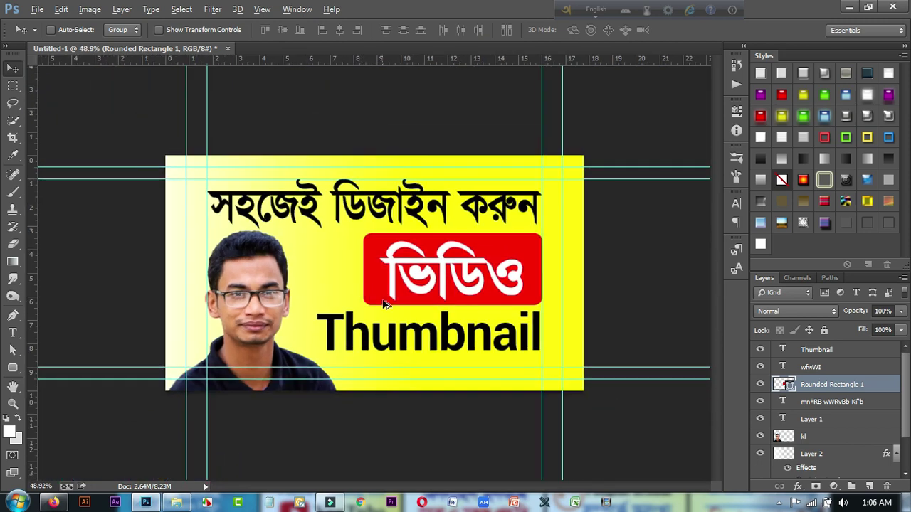
- Scale the "ভিডিও" text and its red rectangle together to 93.97% width and 94.09% height, and shift them slightly left
key(alt)
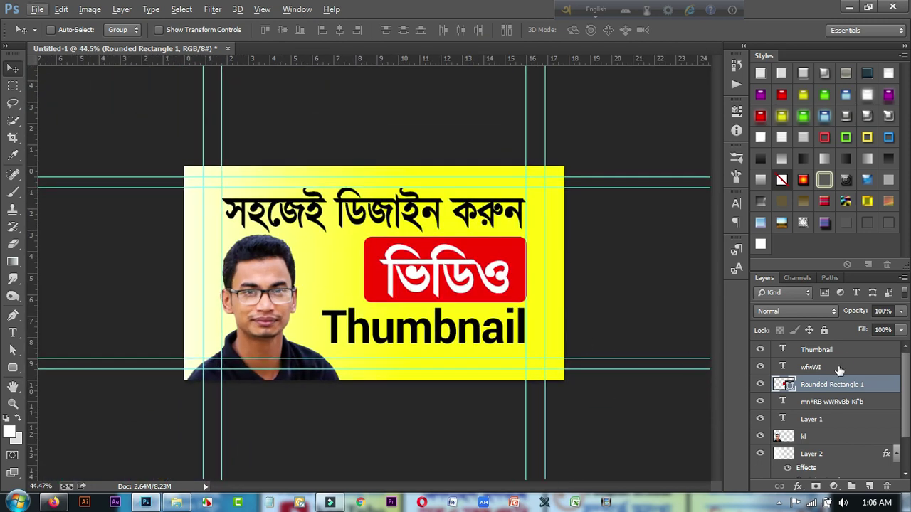
ctrl+click(840, 367)
key(ctrl+t)
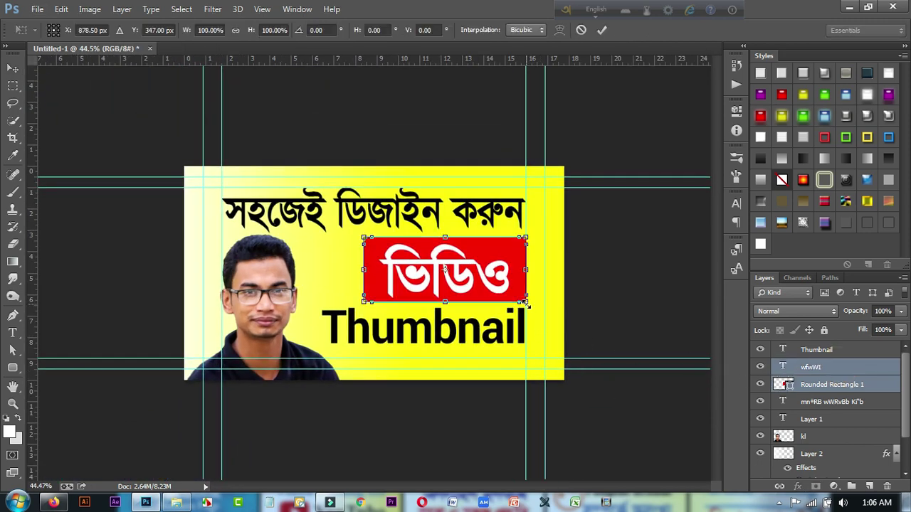
mouse_move(524, 304)
mouse_down()
mouse_move(481, 292)
mouse_move(516, 302)
mouse_up()
drag(459, 279, 452, 280)
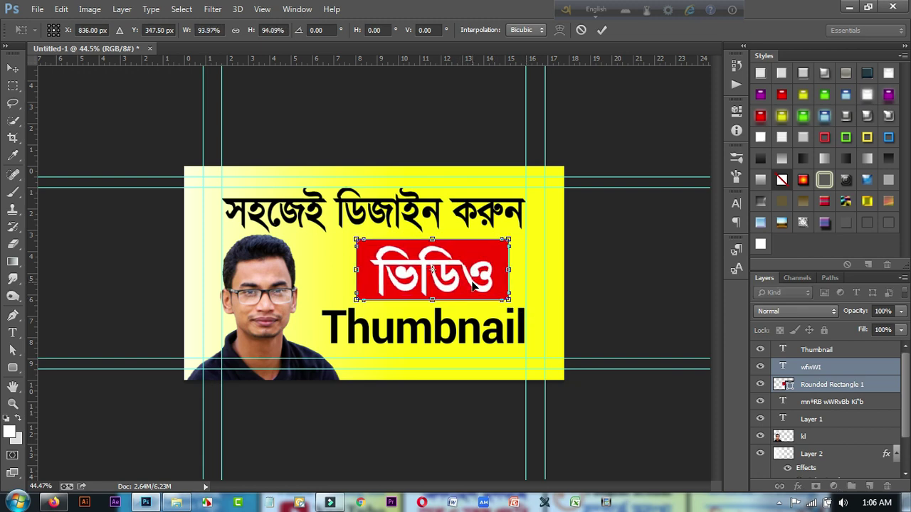
key(Return)
- Hide the guides and check the whole thumbnail layout without them
key(ctrl+minus)
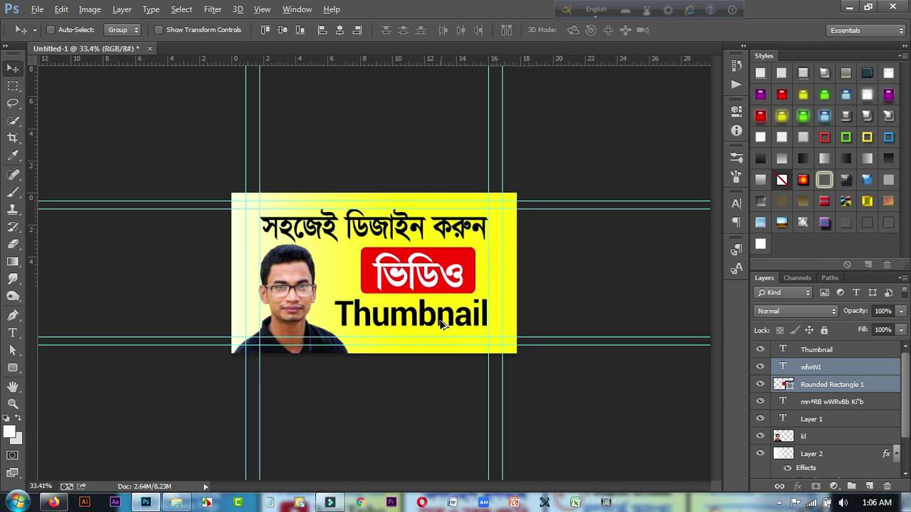
scroll(442, 324, up, 3)
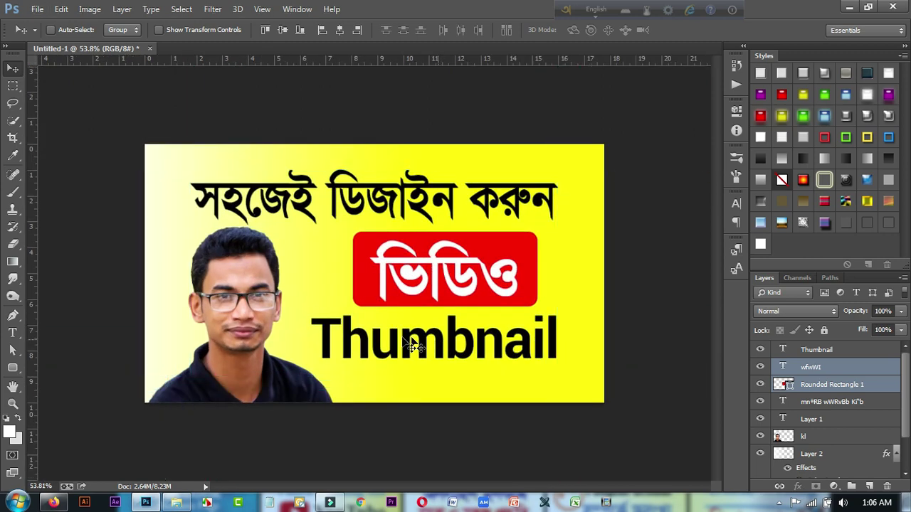
scroll(427, 342, up, 3)
scroll(371, 329, down, 4)
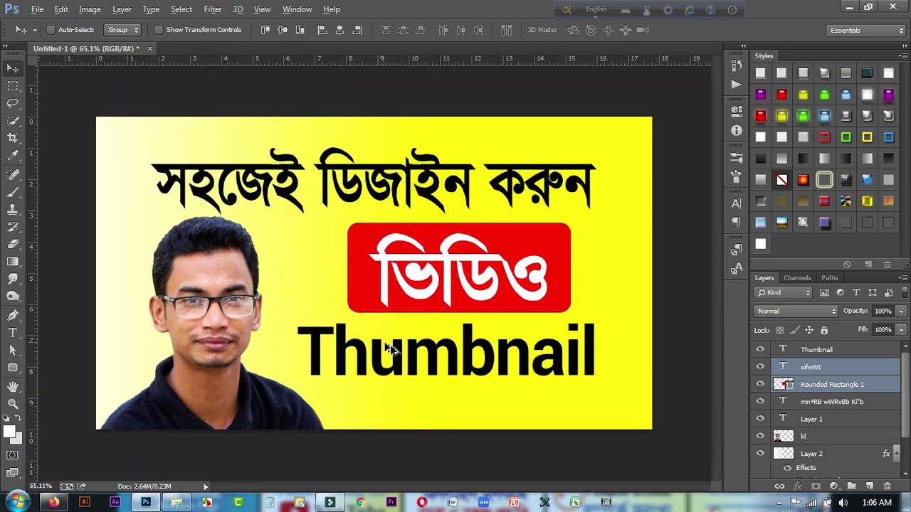
key(alt)
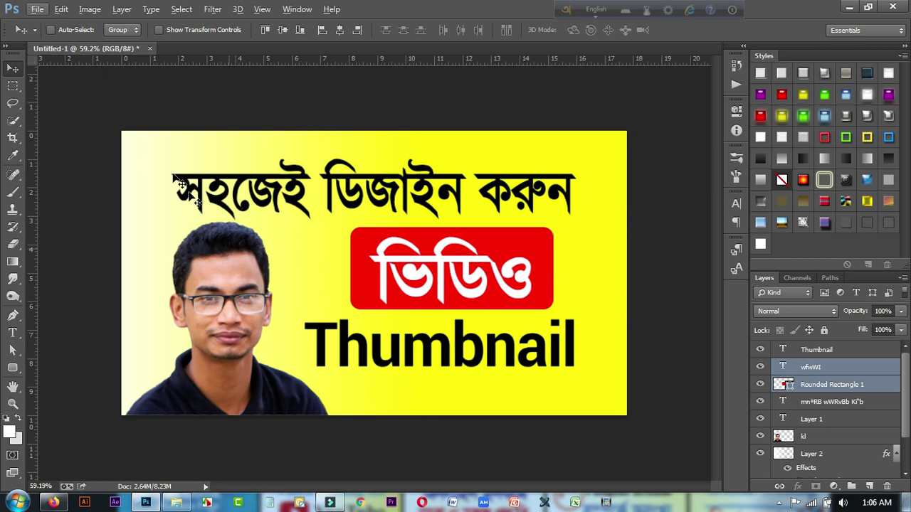
- Set up saving a copy to the Desktop in JPEG format, and decline replacing the existing Untitled-1.jpg
click(38, 11)
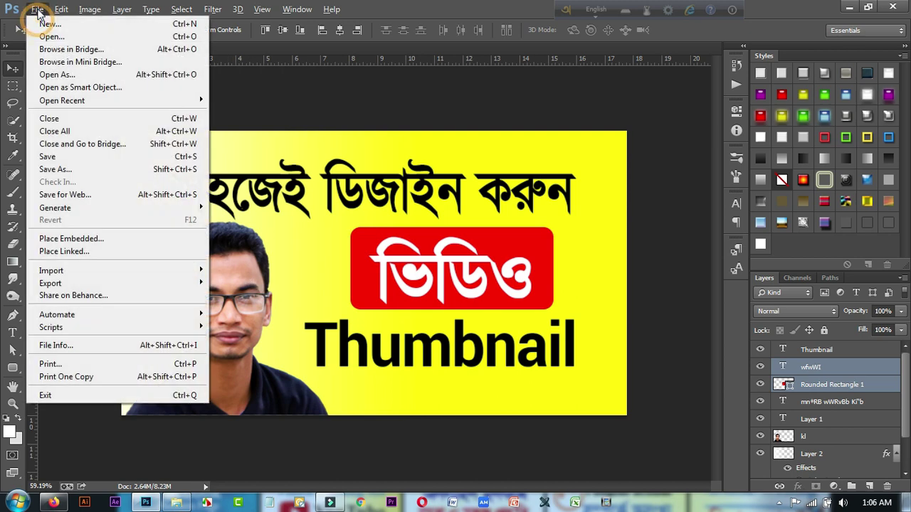
click(51, 170)
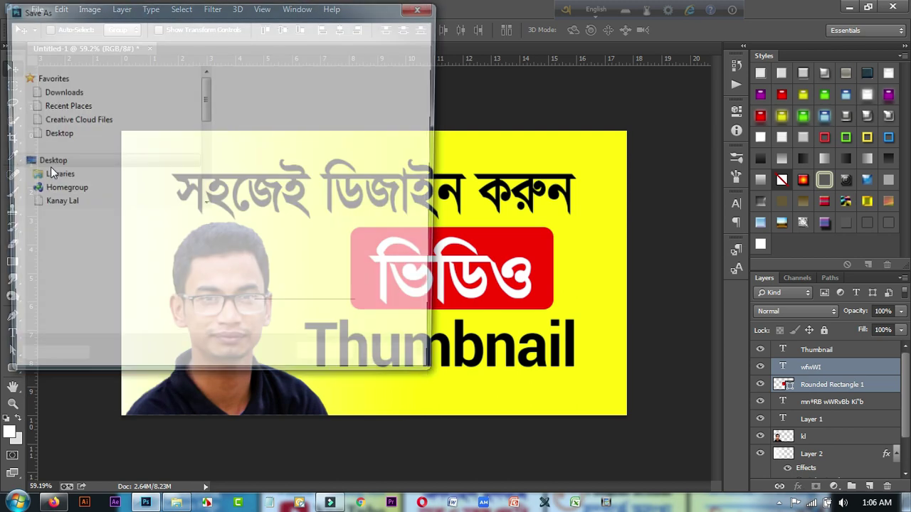
click(173, 241)
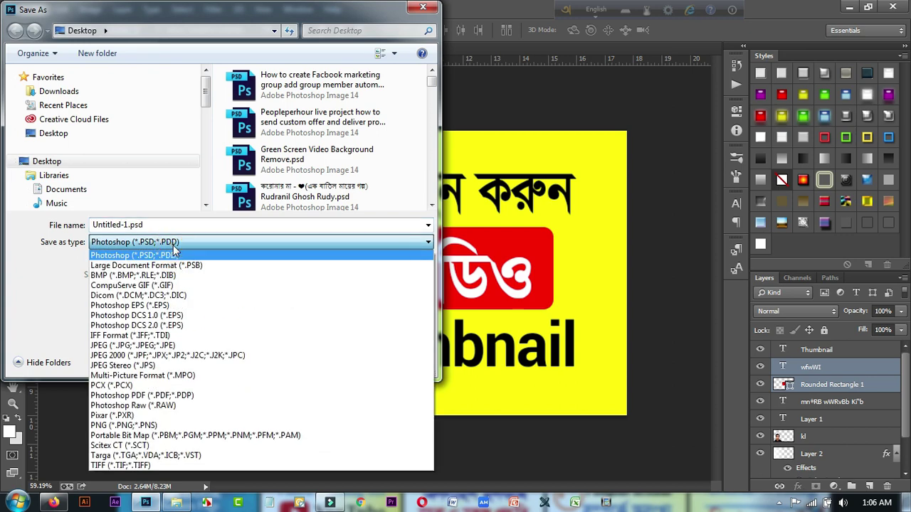
click(174, 345)
click(345, 363)
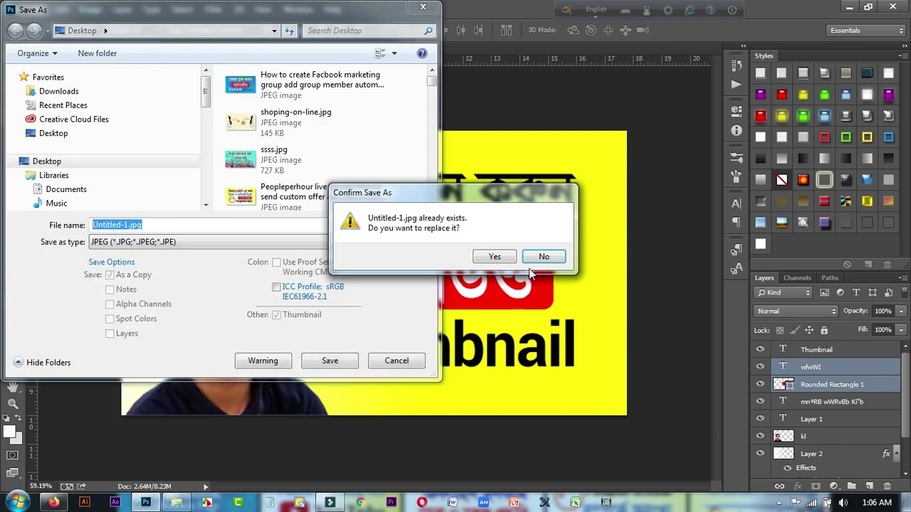
click(543, 257)
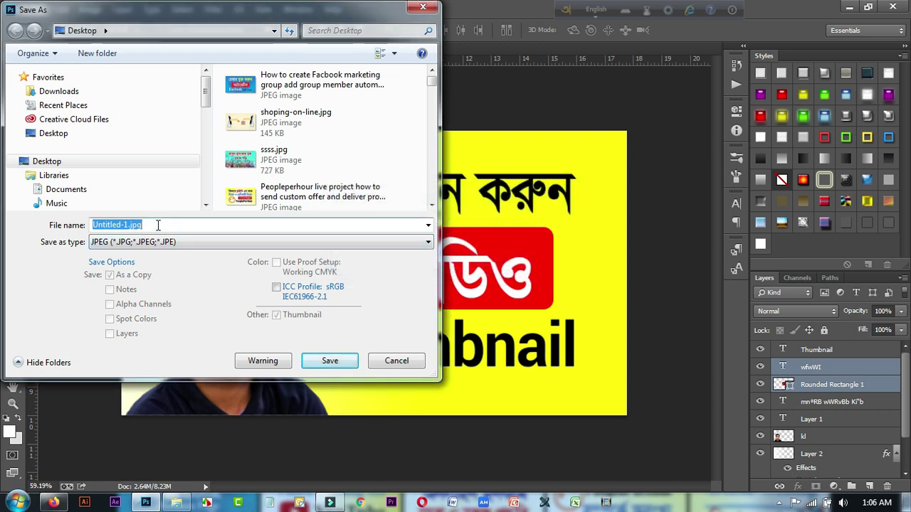
- Name the JPEG copy "video Thumbnail youtube" and save it to the Desktop
text(video)
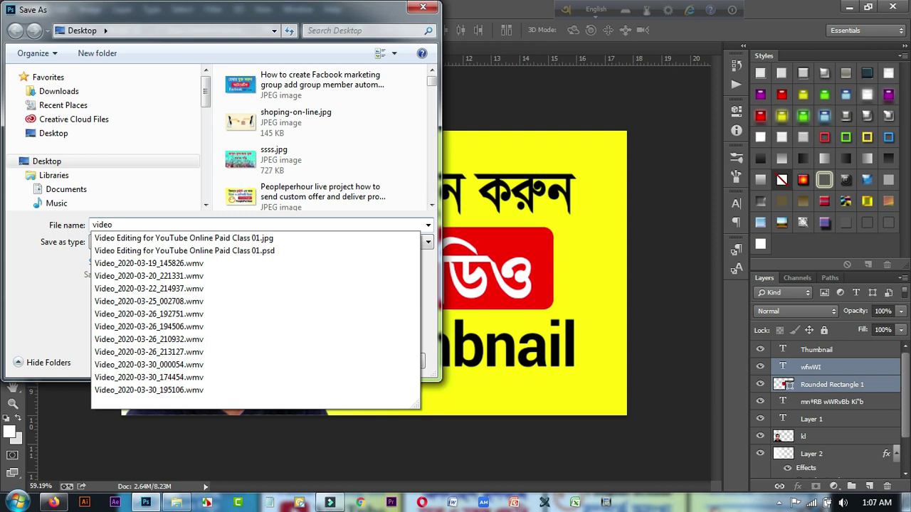
text( Thumbnail youtube)
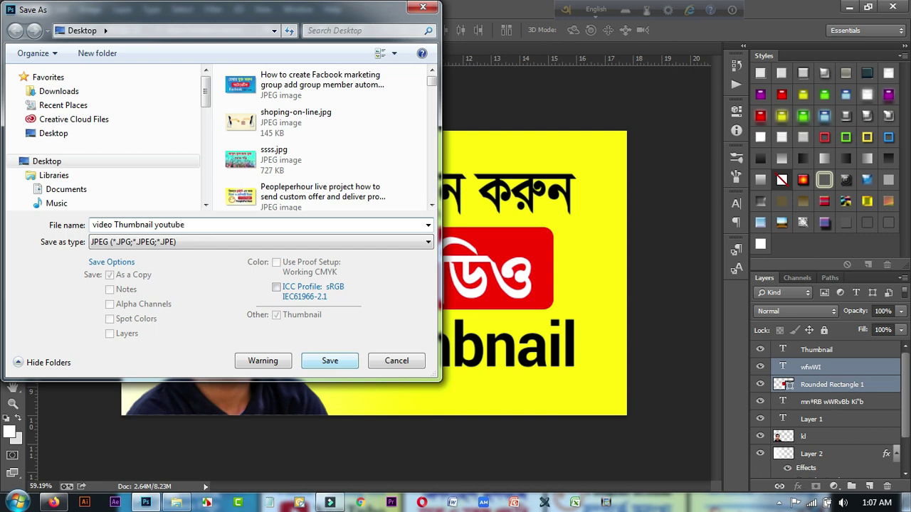
click(337, 364)
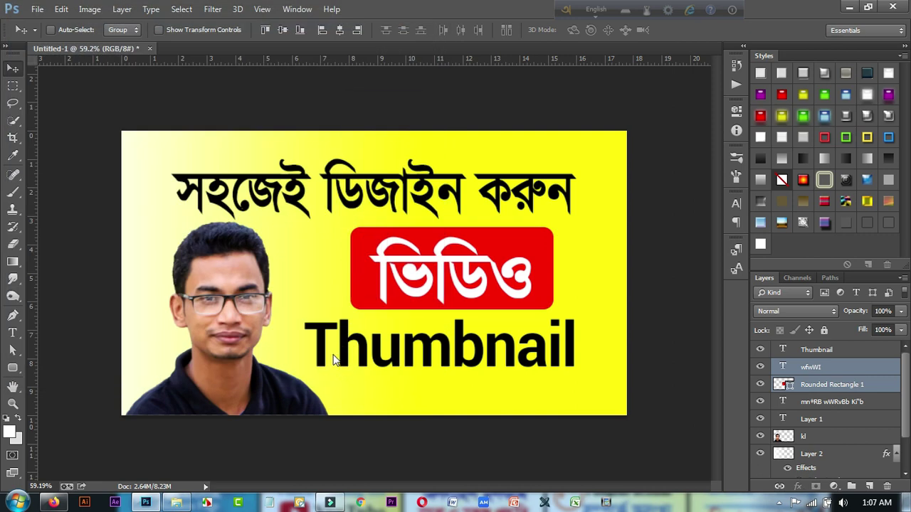
click(543, 122)
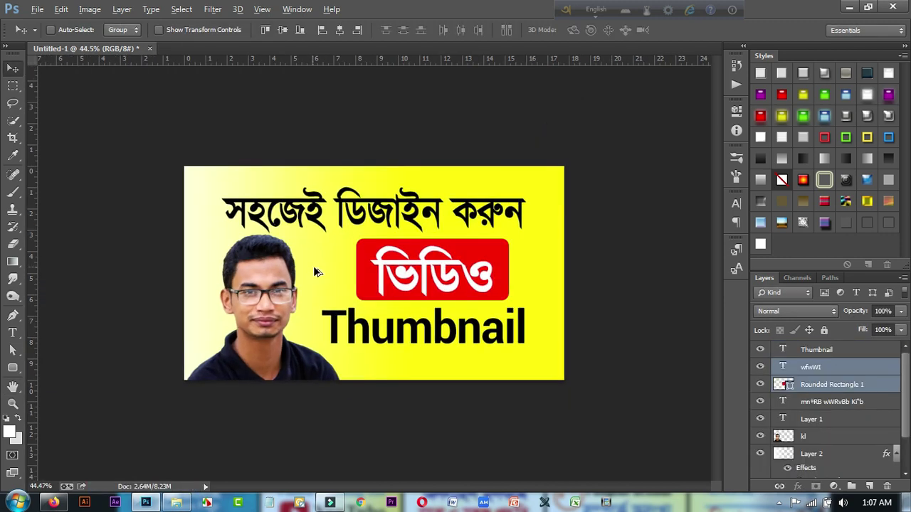
- Switch to File Explorer and open the Geeta Class 01 folder on New Volume (H:)
key(alt)
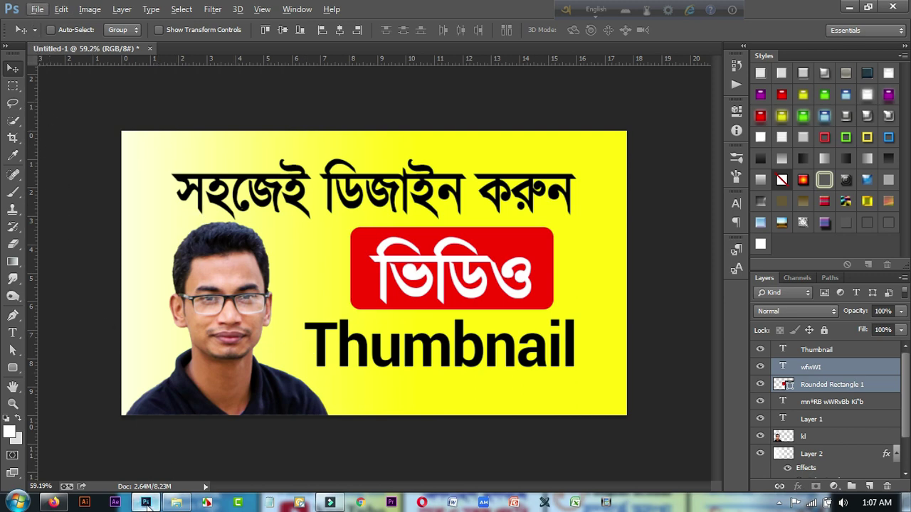
click(173, 503)
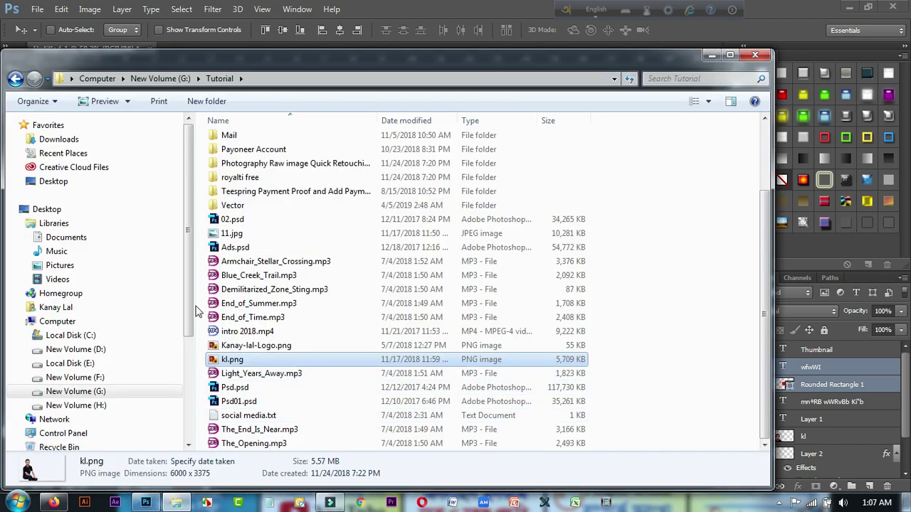
click(100, 406)
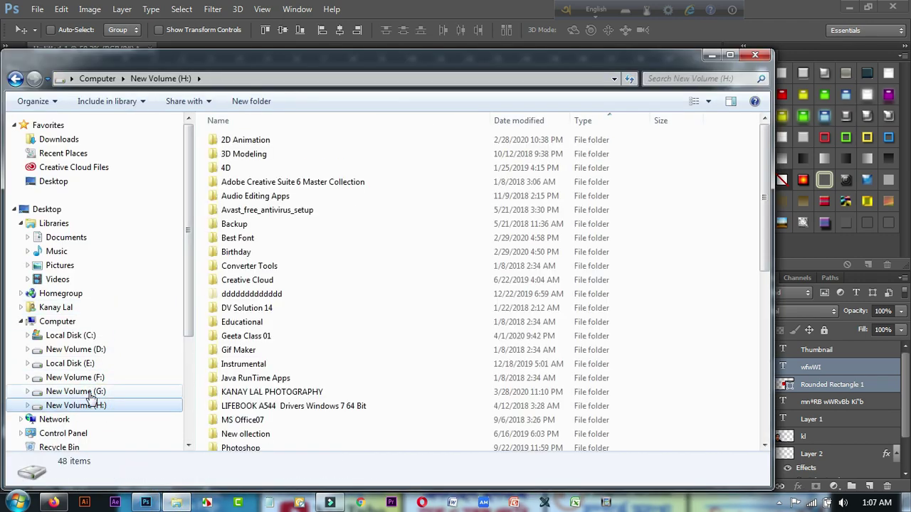
click(91, 391)
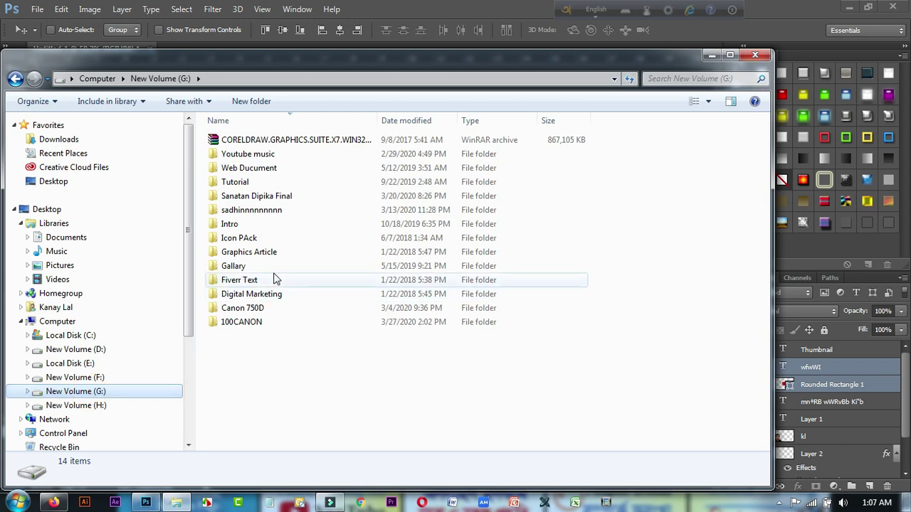
click(101, 406)
double_click(246, 336)
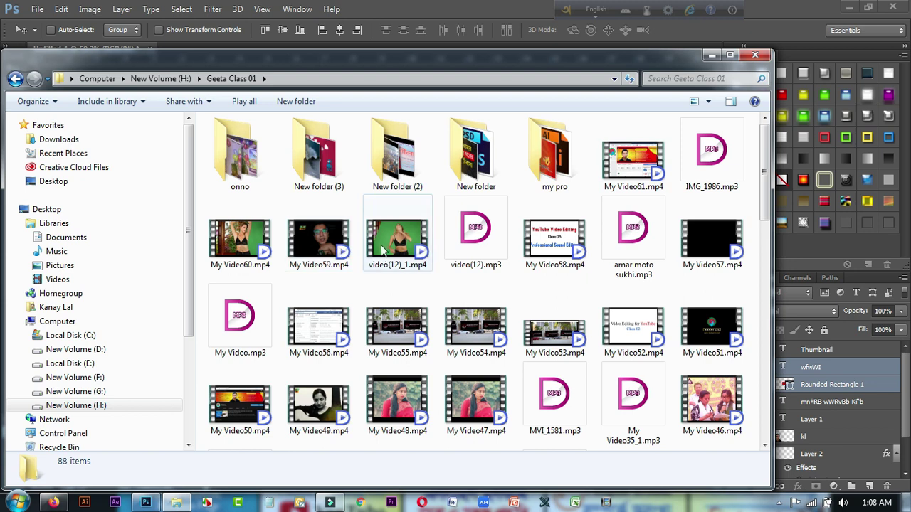
- Look through the videos, open New folder (2), and select My Video35.mp4
click(318, 243)
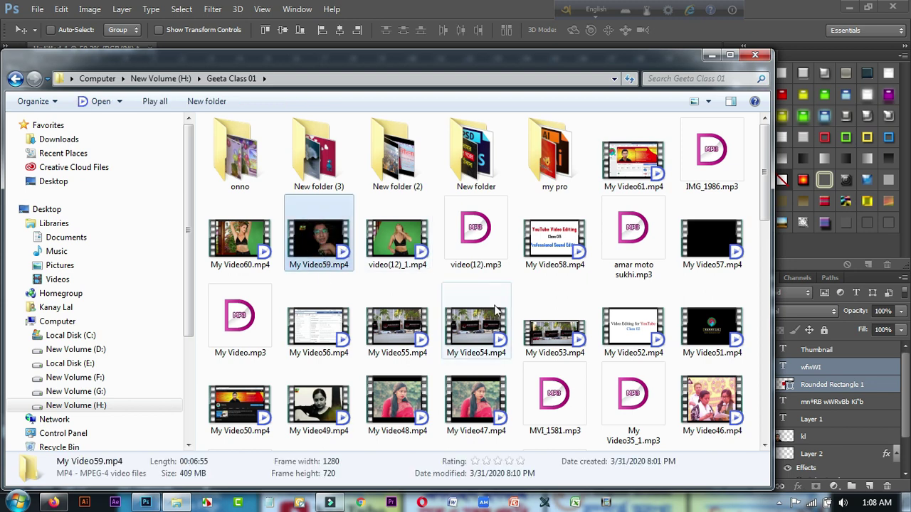
click(633, 162)
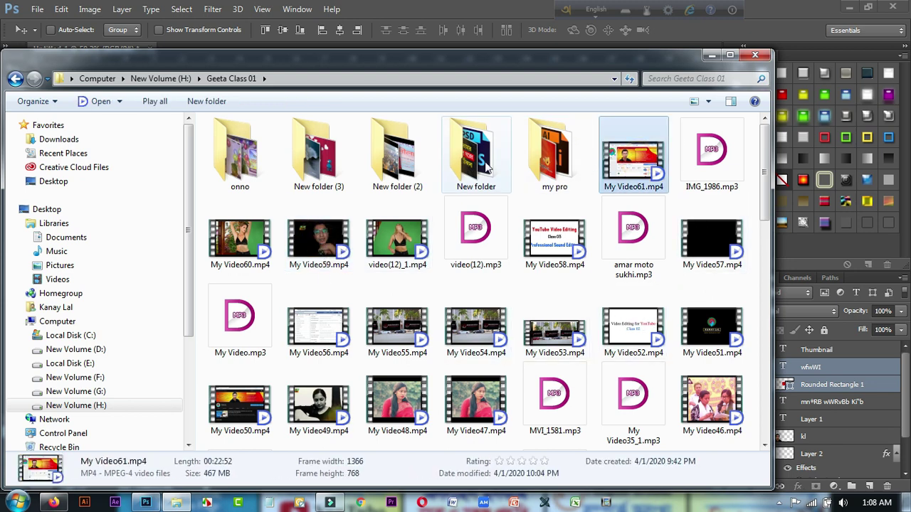
double_click(396, 161)
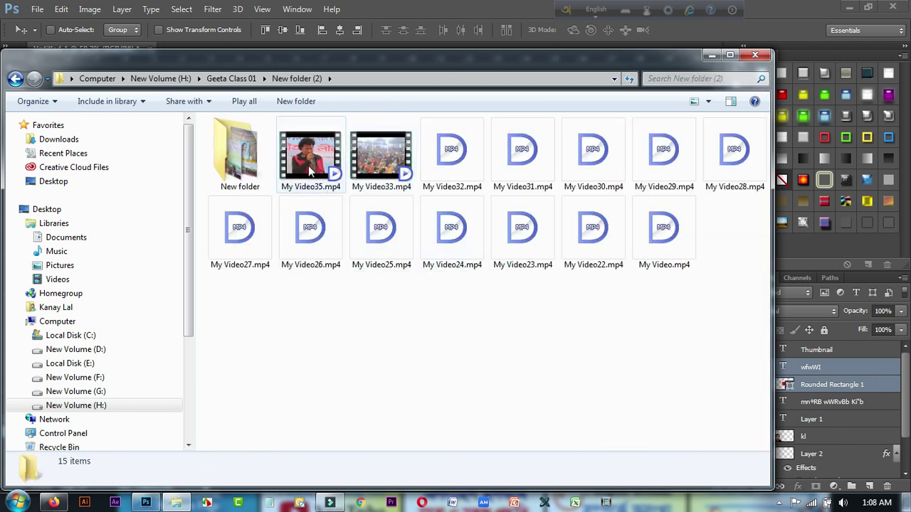
click(302, 175)
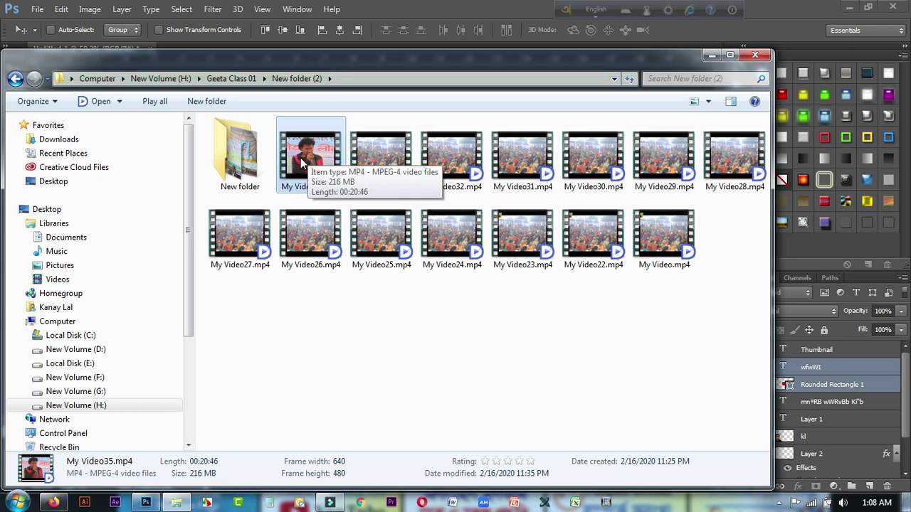
- Return to Photoshop, save the layered thumbnail to the Desktop as scavsv1.psd, and close the document
click(150, 499)
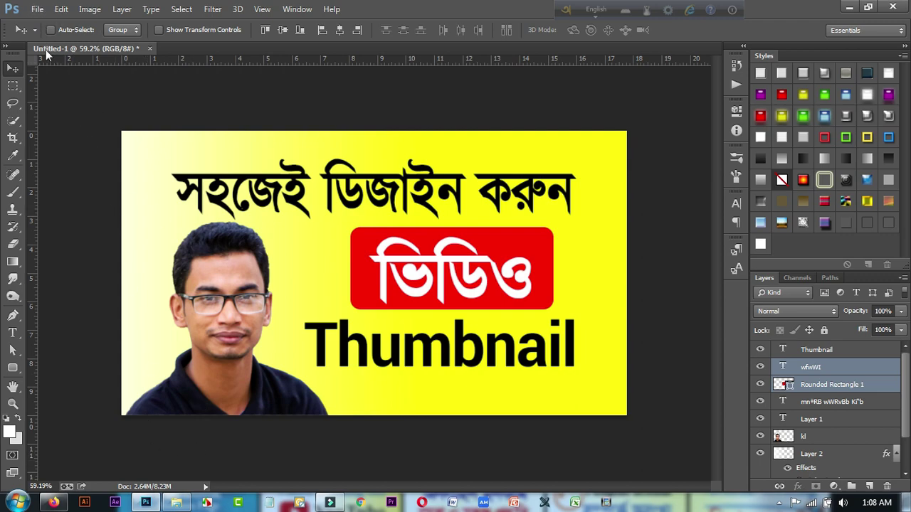
click(38, 10)
click(64, 171)
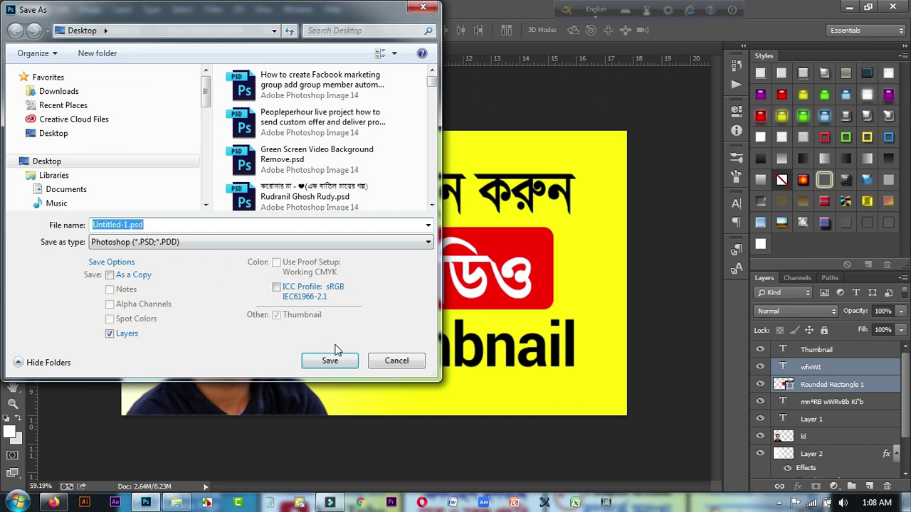
double_click(114, 224)
text(scavsv)
click(329, 363)
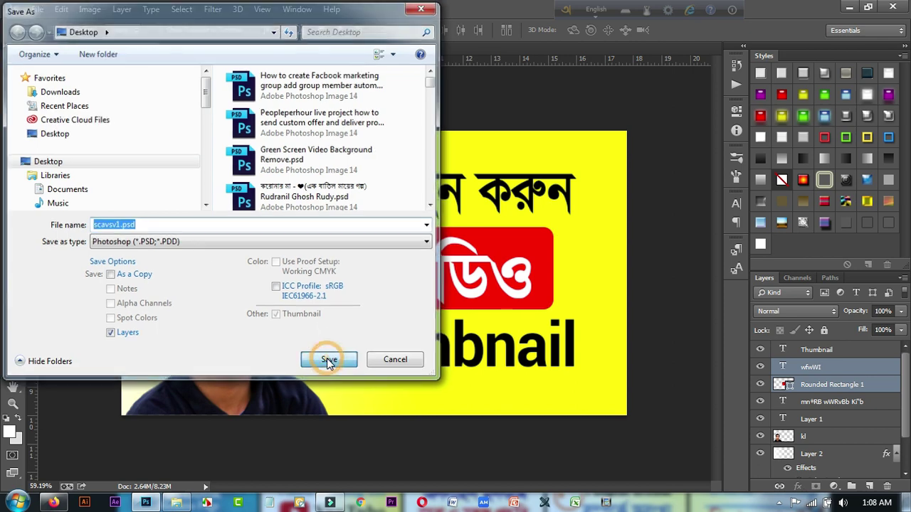
click(148, 49)
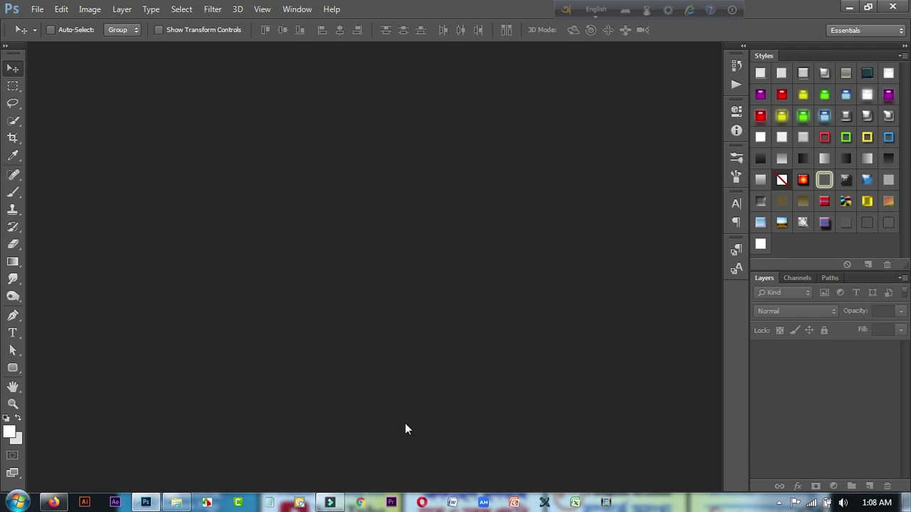
- Open My Video35.mp4 from File Explorer in Photoshop and merge Video Group 1 into a single layer
click(176, 502)
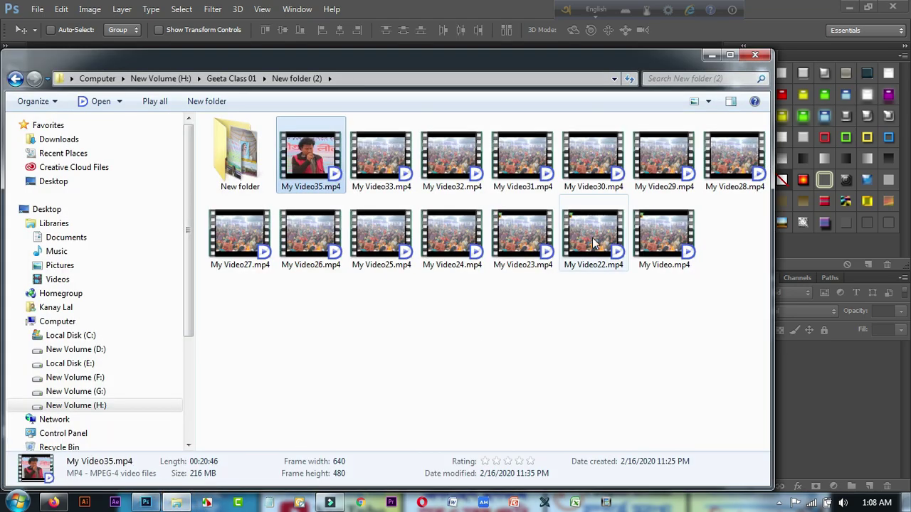
drag(318, 163, 255, 246)
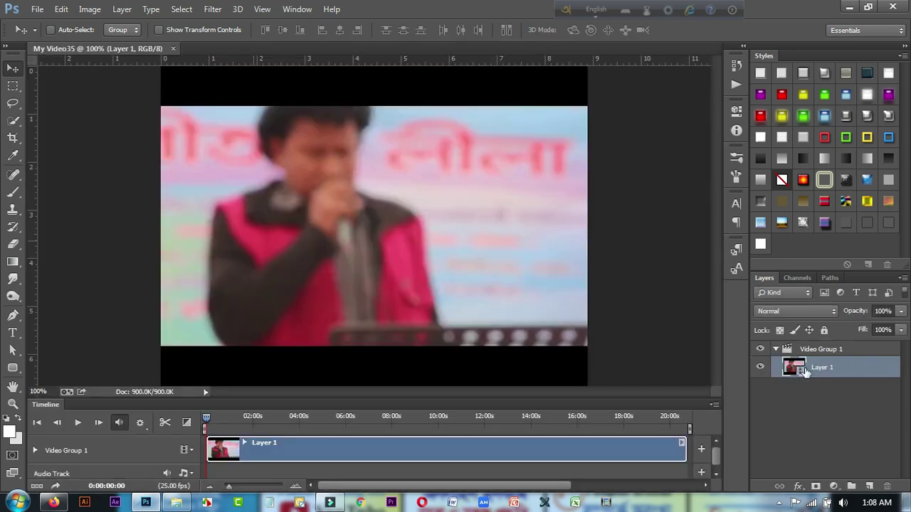
click(843, 351)
right_click(842, 349)
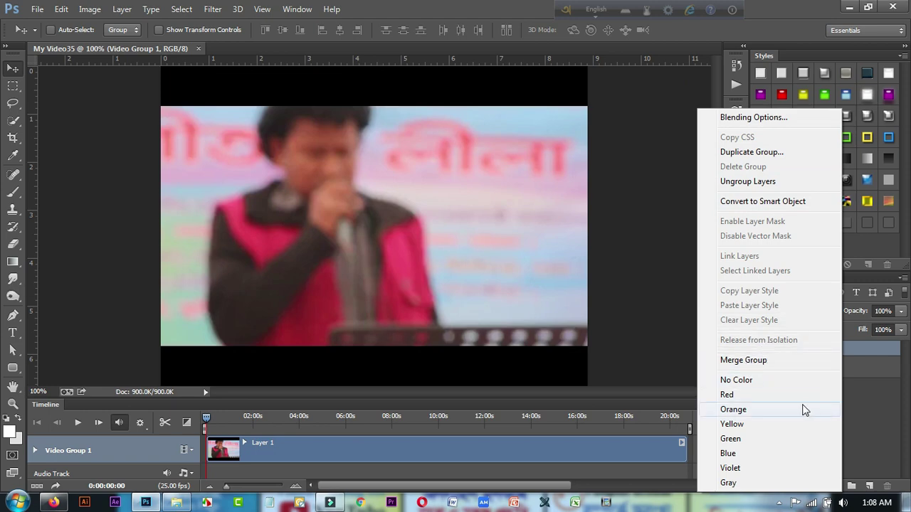
click(770, 362)
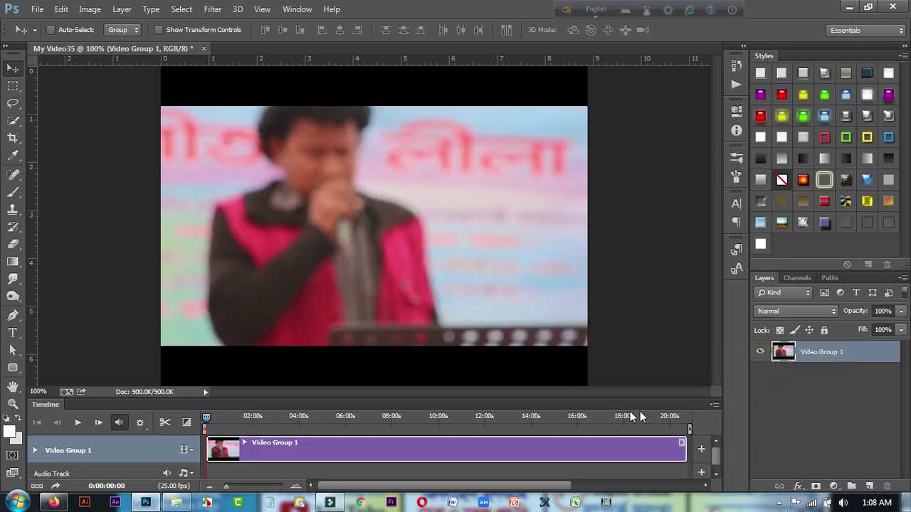
- Close the Timeline and bring the whole video frame into view
click(715, 406)
click(736, 378)
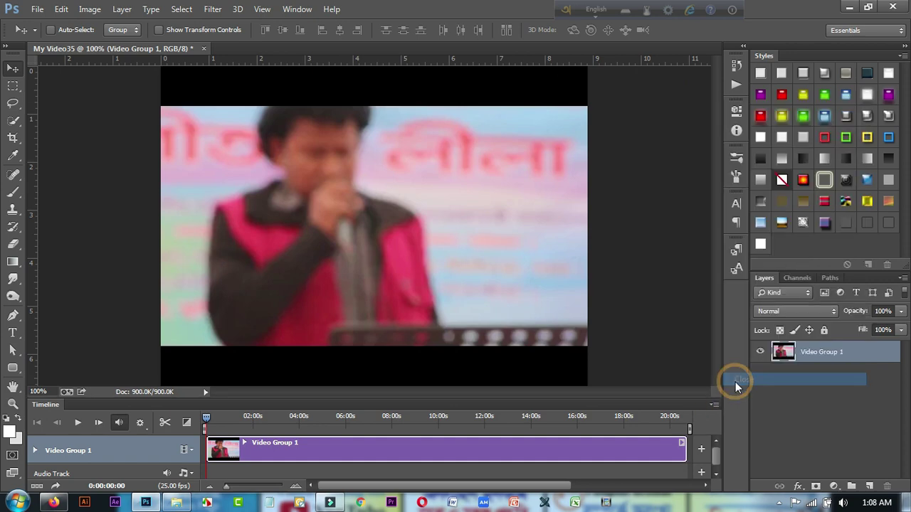
scroll(482, 336, down, 5)
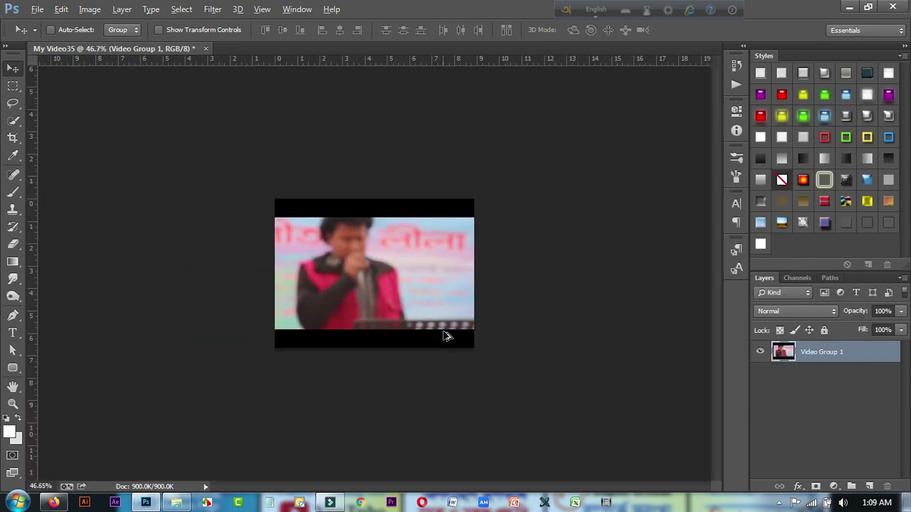
scroll(420, 265, up, 2)
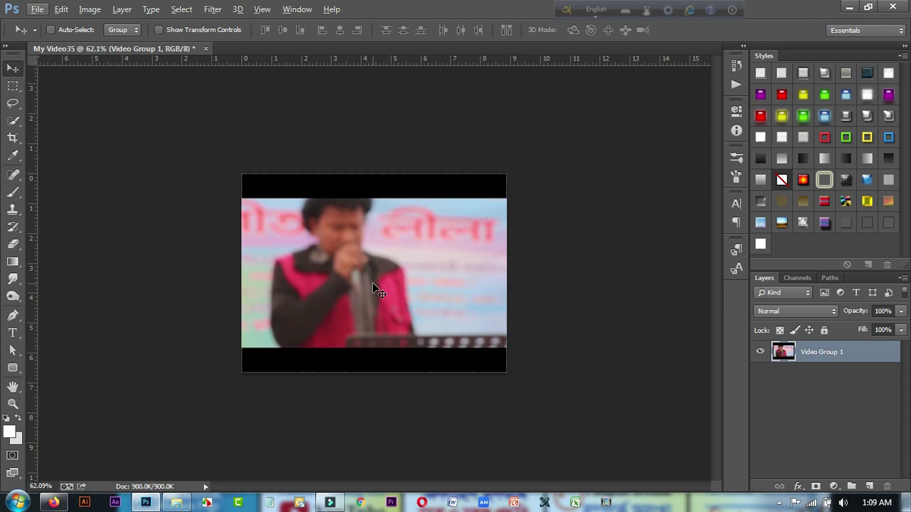
- Add a new layer and draw a rectangle about 659 x 506 px over the entire canvas
click(868, 483)
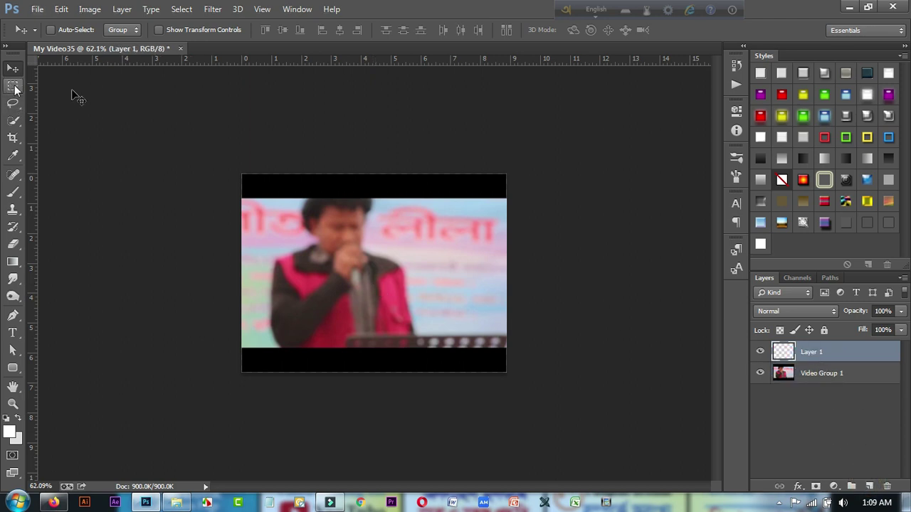
click(12, 374)
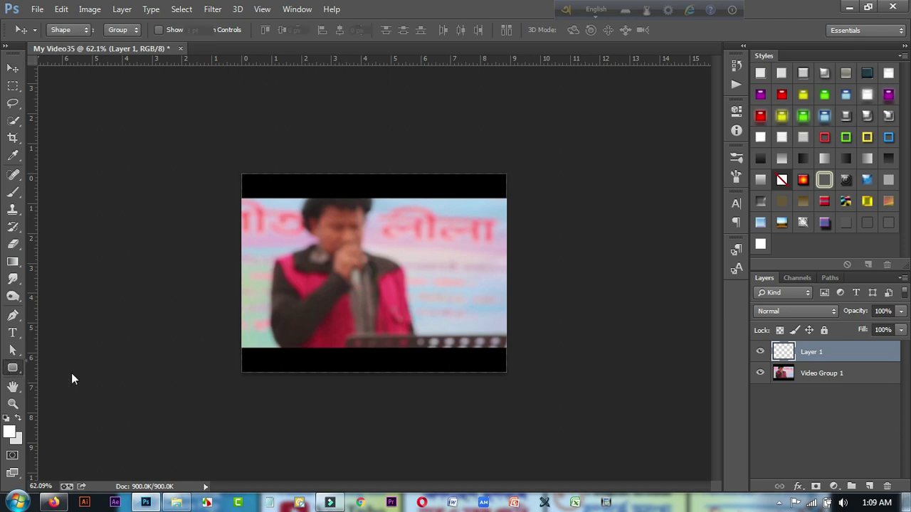
right_click(13, 372)
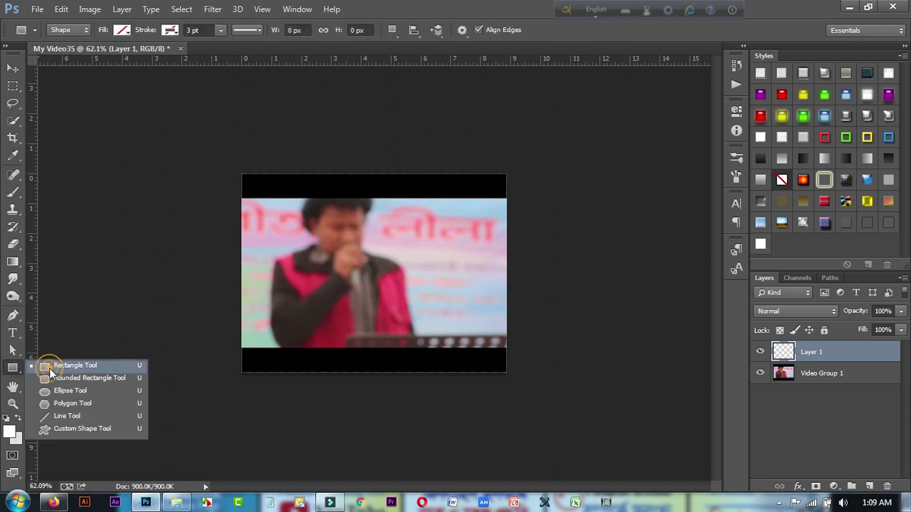
click(44, 366)
drag(238, 170, 510, 380)
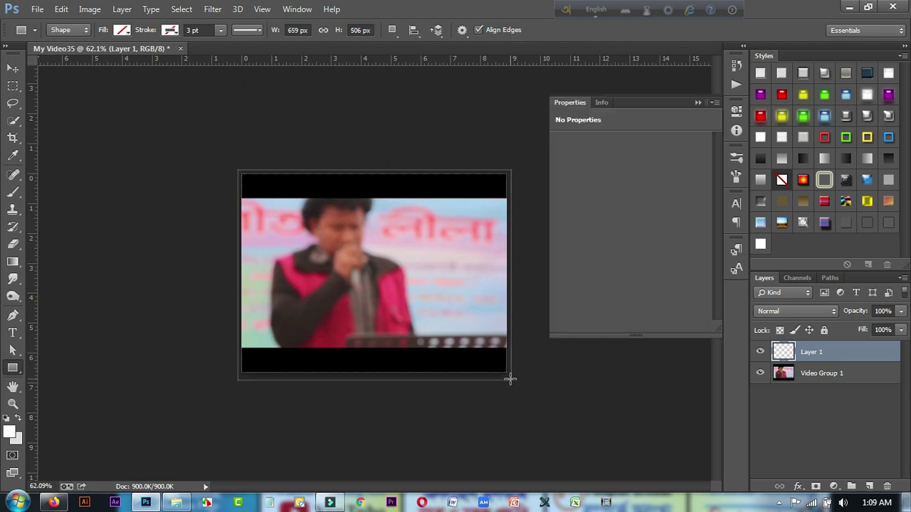
- Fill the rectangle with yellow and no stroke, close its properties, and activate the Move tool
click(562, 187)
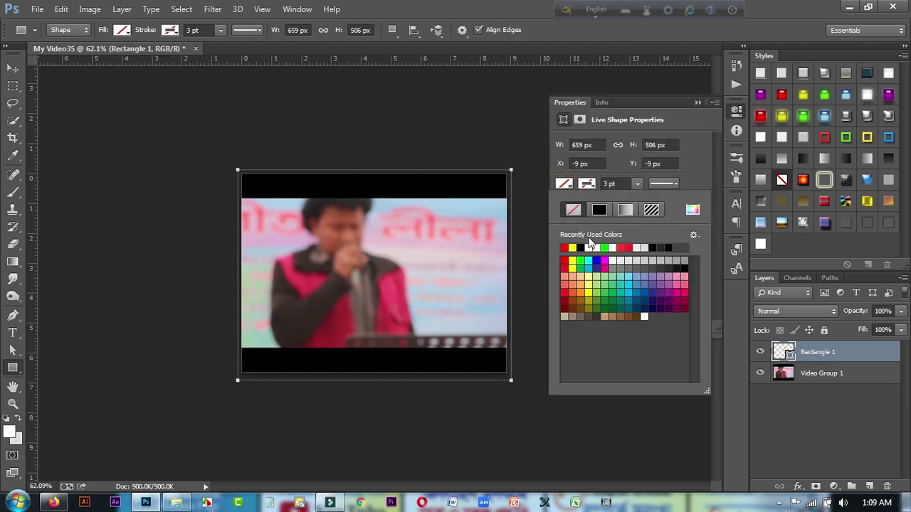
click(572, 247)
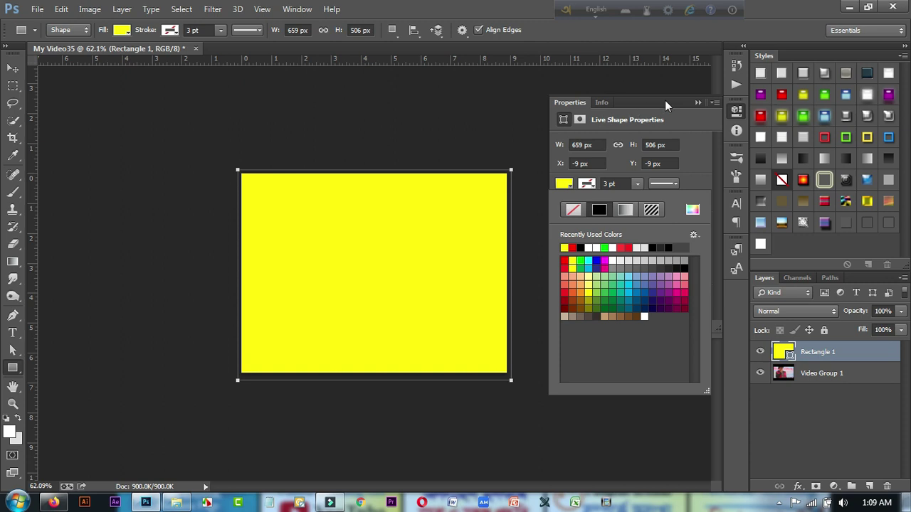
click(696, 101)
click(12, 62)
- Place a vertical guide and a horizontal guide, each about 0.7 ruler units inside the canvas's left and top edges
scroll(430, 227, up, 2)
scroll(438, 239, down, 1)
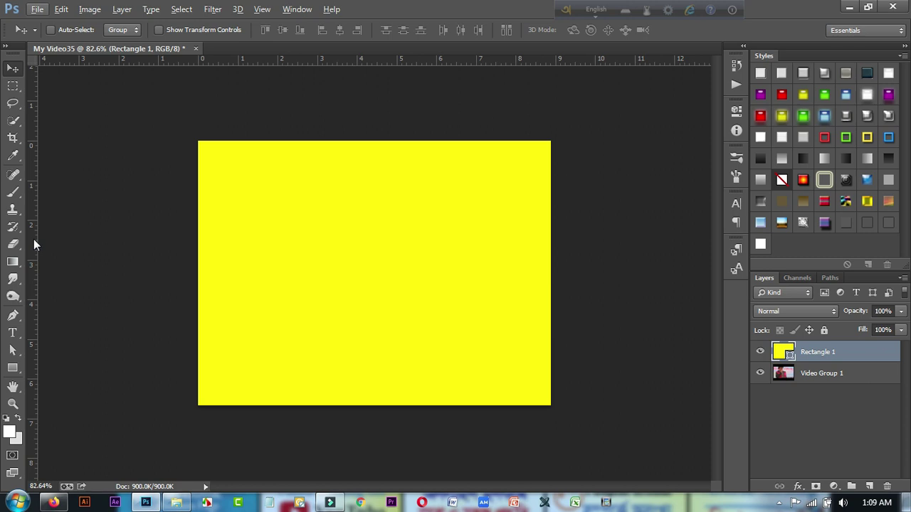
drag(33, 239, 226, 262)
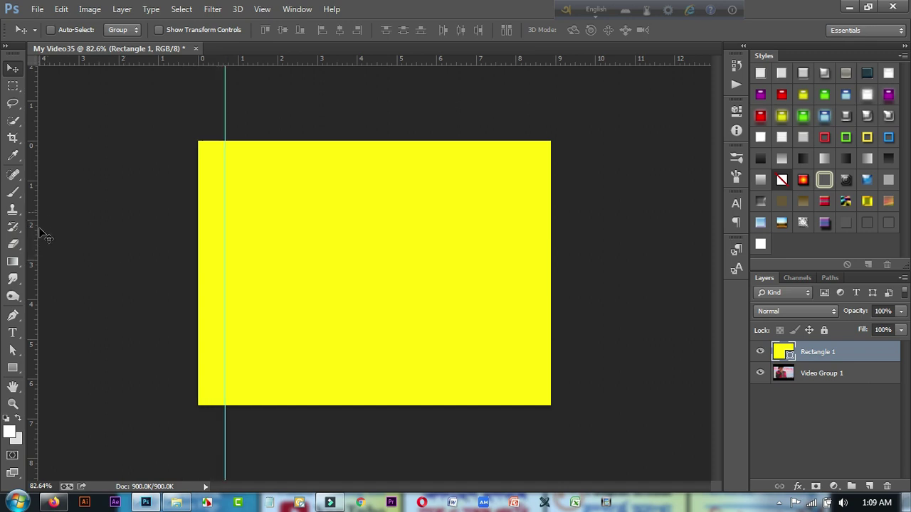
key(ctrl+r)
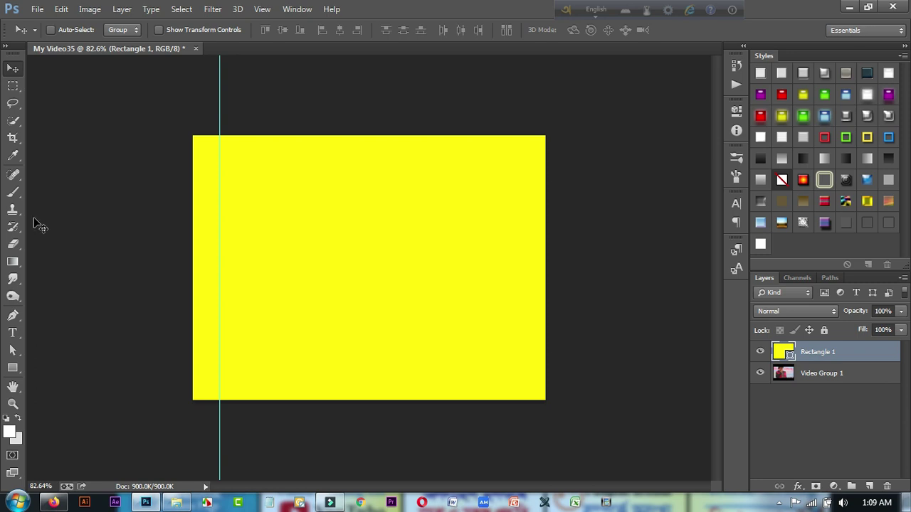
key(ctrl+r)
drag(321, 58, 325, 170)
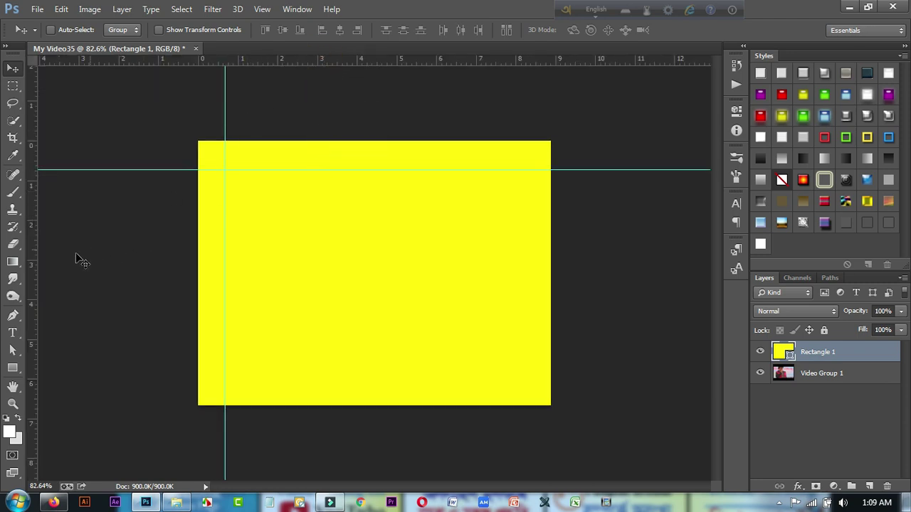
- Add guides near the canvas's right and bottom edges, and shift the vertical guides to about 0.9 and 8 on the ruler
drag(35, 259, 511, 299)
drag(422, 61, 407, 375)
drag(225, 274, 235, 273)
scroll(337, 270, up, 1)
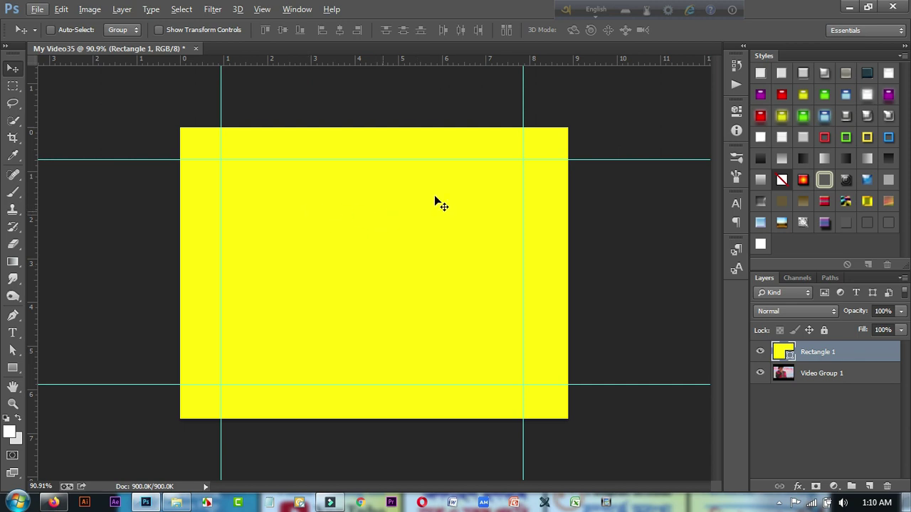
drag(523, 218, 530, 225)
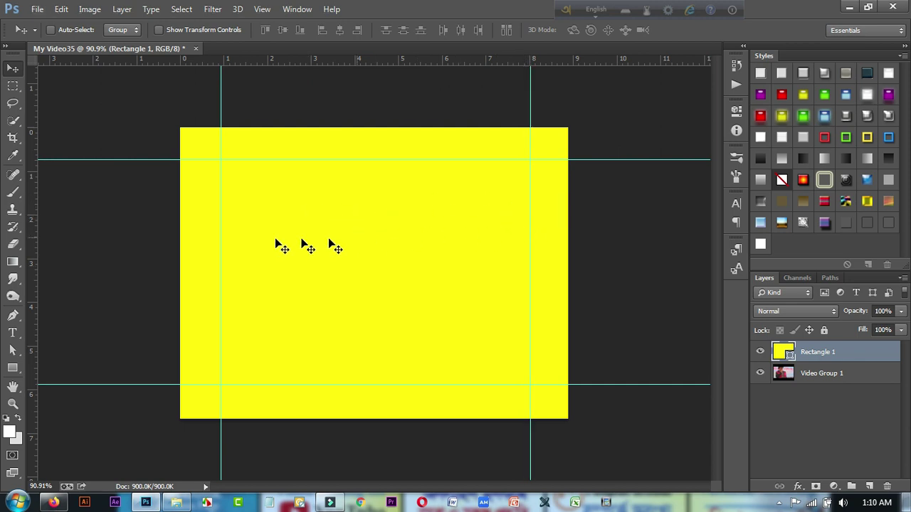